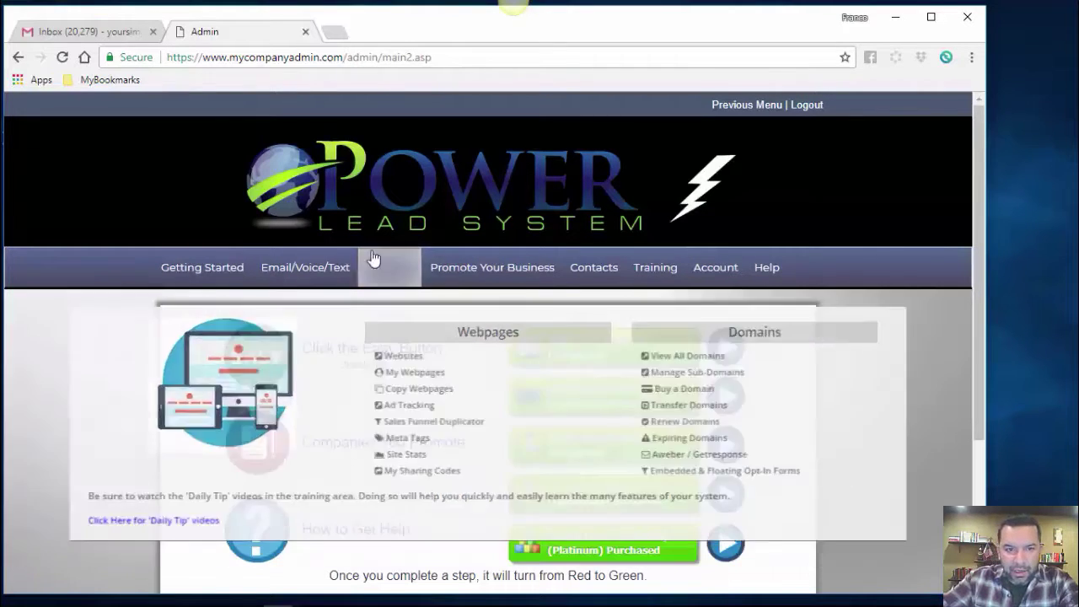
Open the sub-domain management page and go to its form for creating a new sub-domain
{"action": "left_click", "coordinate": [388, 270]}
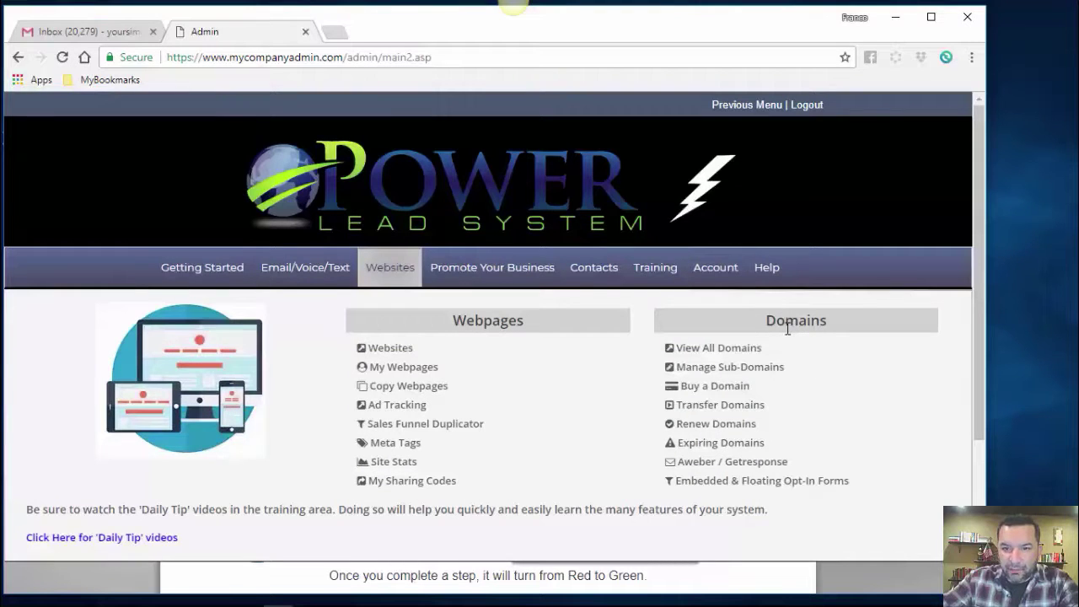
{"action": "left_click", "coordinate": [715, 371]}
{"action": "left_click", "coordinate": [707, 374]}
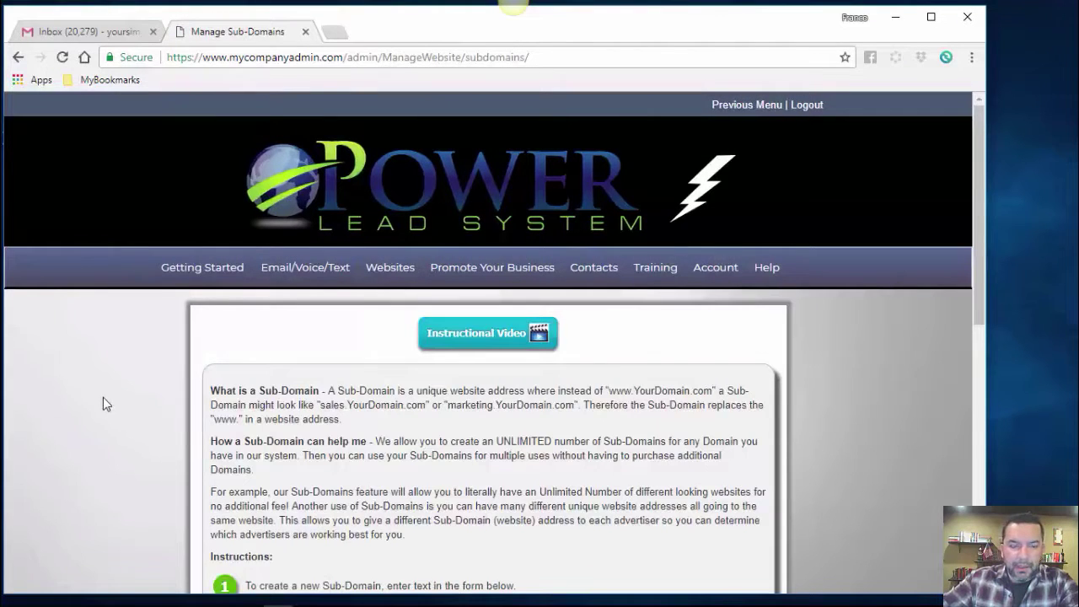
{"action": "scroll", "coordinate": [102, 400], "scroll_direction": "down", "scroll_amount": 4}
{"action": "scroll", "coordinate": [102, 395], "scroll_direction": "down", "scroll_amount": 3}
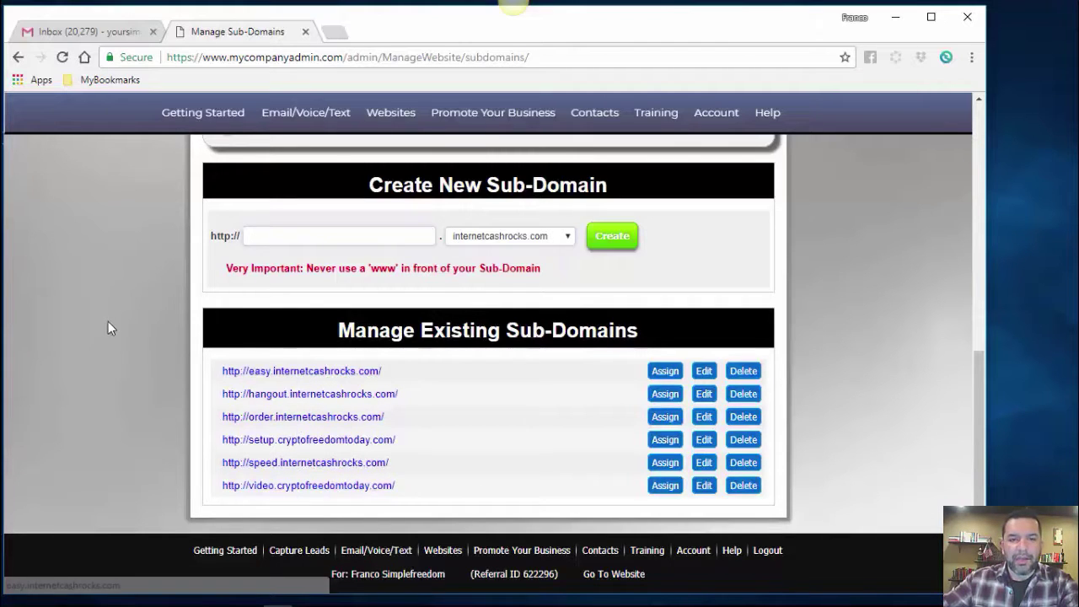
Create a new sub-domain named solo1 under the internetcashrocks.com domain
{"action": "scroll", "coordinate": [103, 324], "scroll_direction": "up", "scroll_amount": 1}
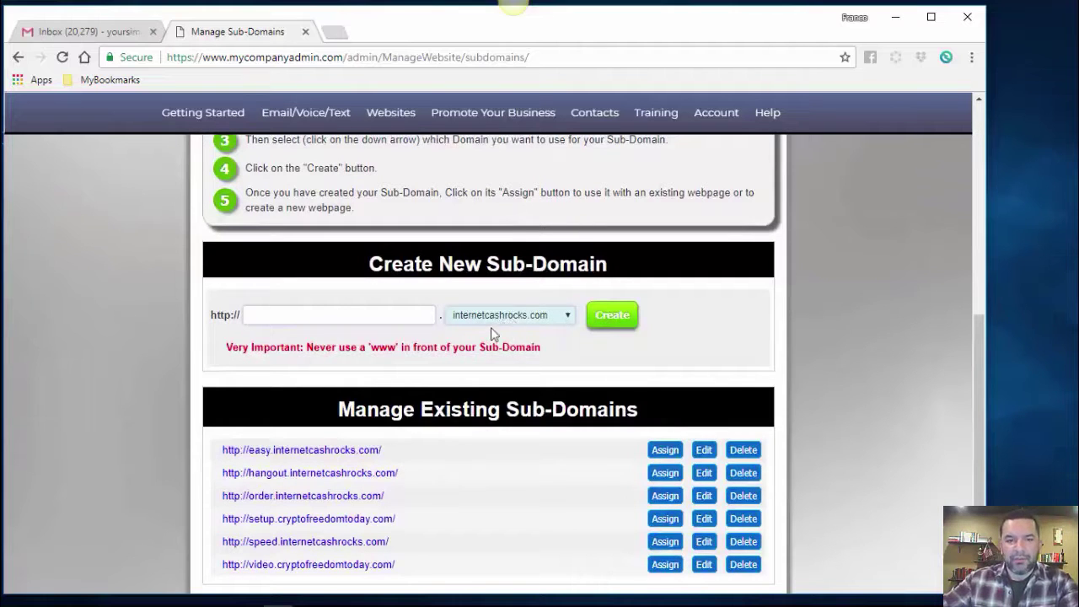
{"action": "left_click", "coordinate": [269, 316]}
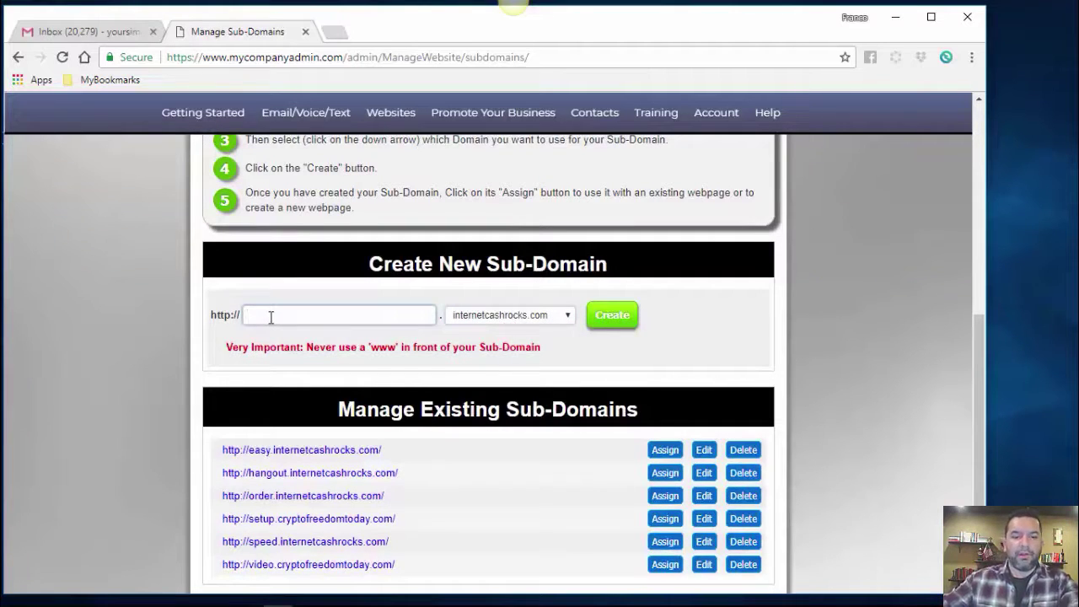
{"action": "type", "text": "solo"}
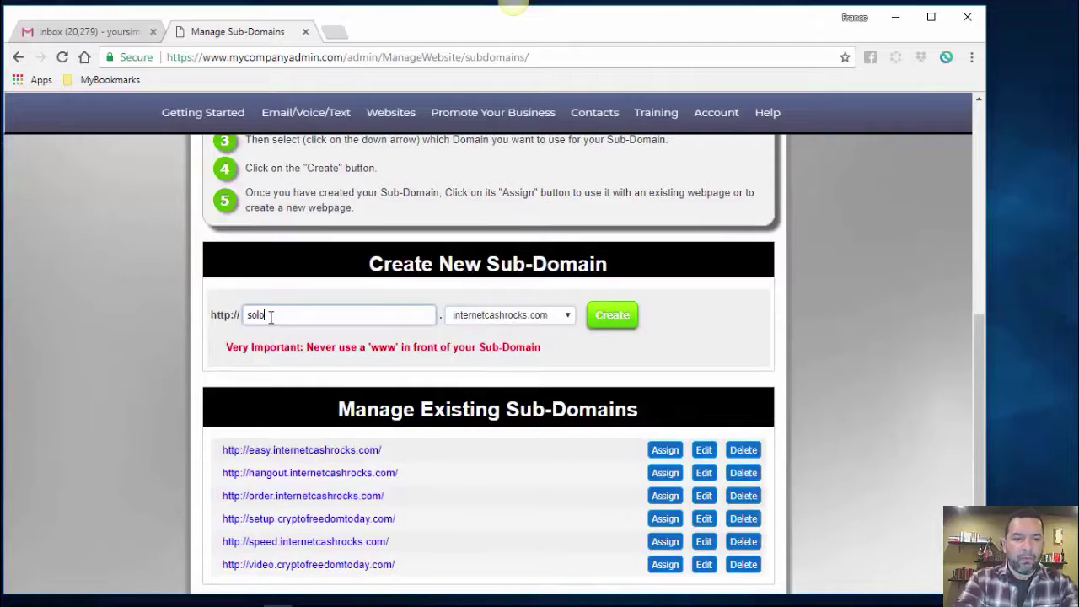
{"action": "type", "text": "1"}
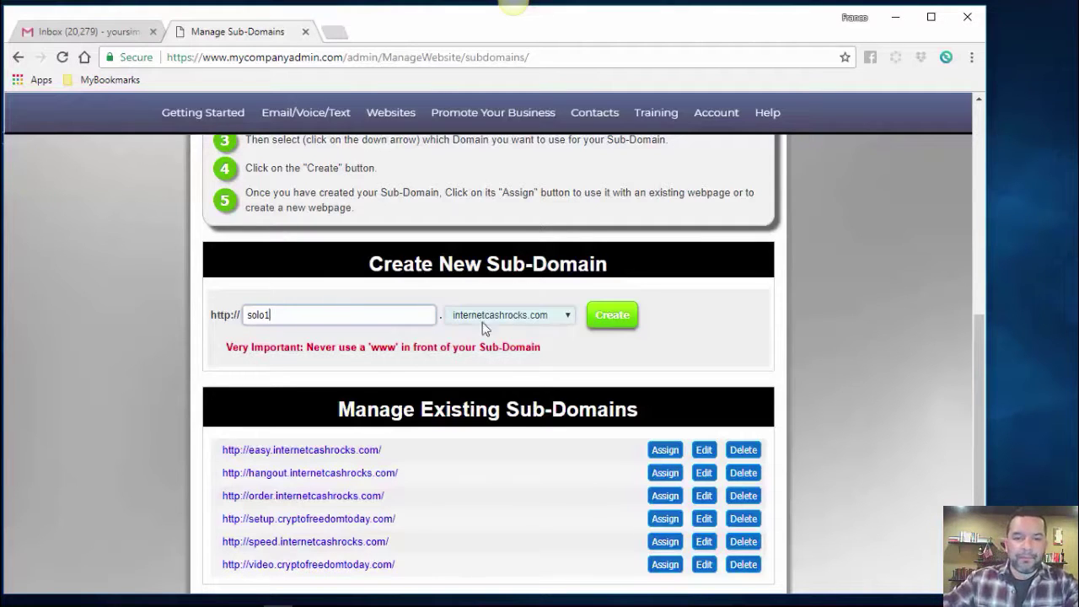
{"action": "left_click", "coordinate": [610, 323]}
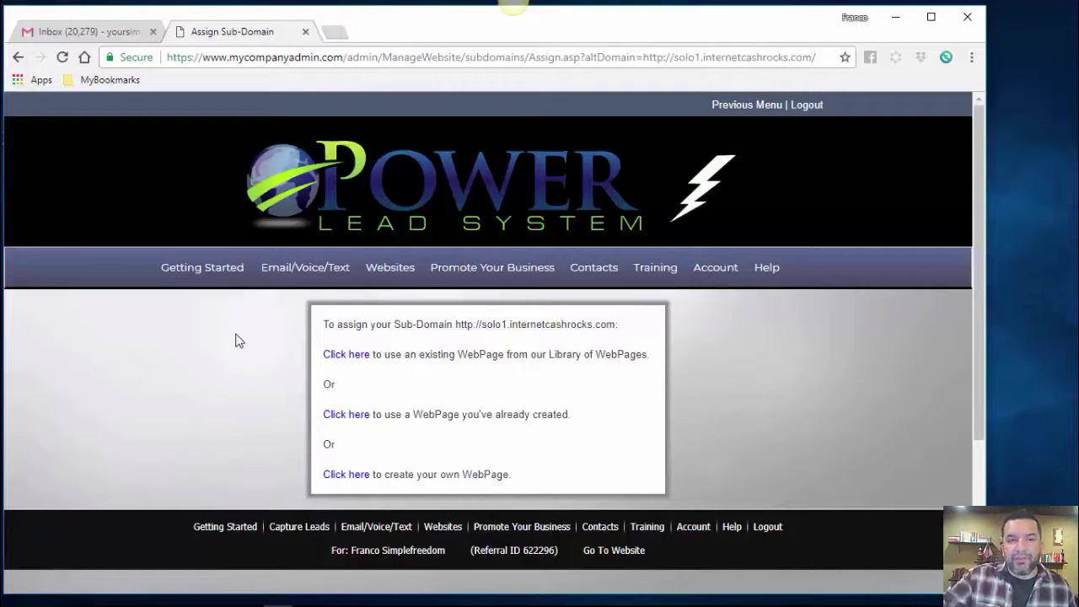
Reopen the sub-domain management page and check the existing sub-domains for the solo1 entry
{"action": "left_click", "coordinate": [392, 268]}
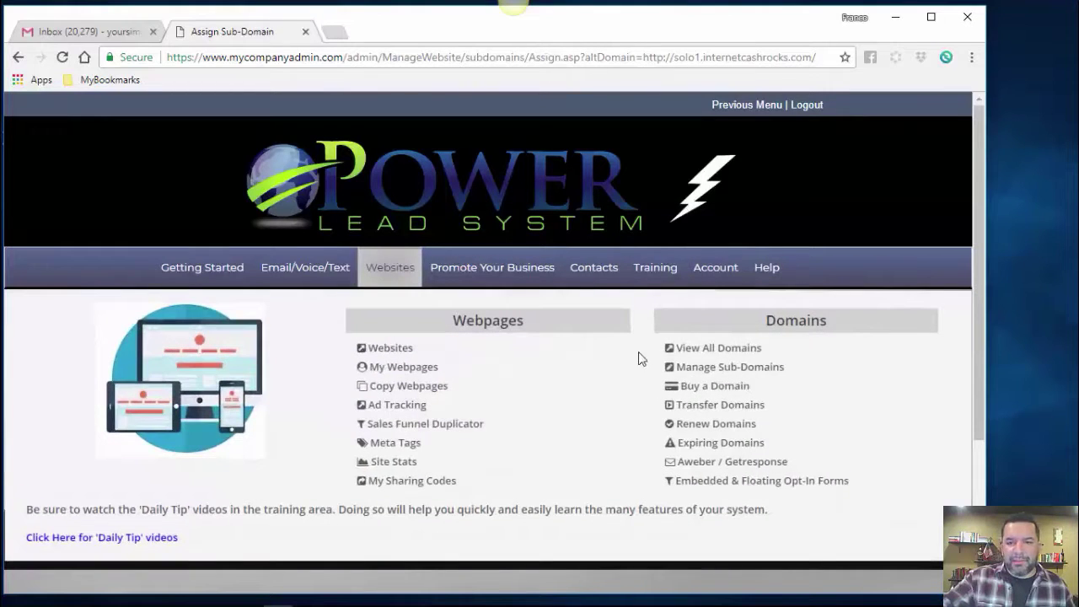
{"action": "left_click", "coordinate": [707, 367]}
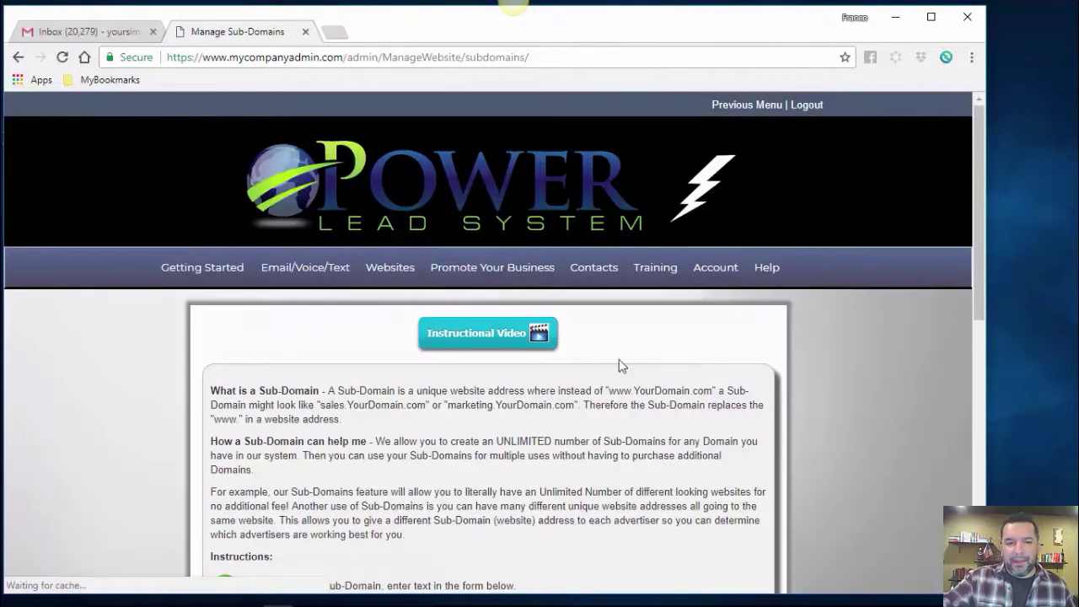
{"action": "scroll", "coordinate": [150, 384], "scroll_direction": "down", "scroll_amount": 7}
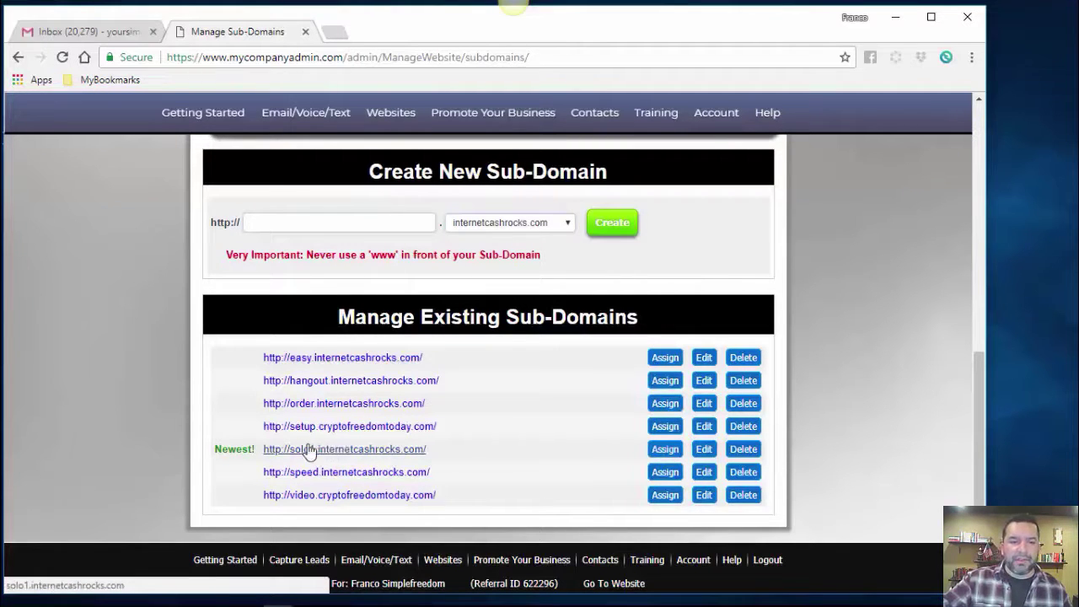
{"action": "scroll", "coordinate": [109, 419], "scroll_direction": "up", "scroll_amount": 7}
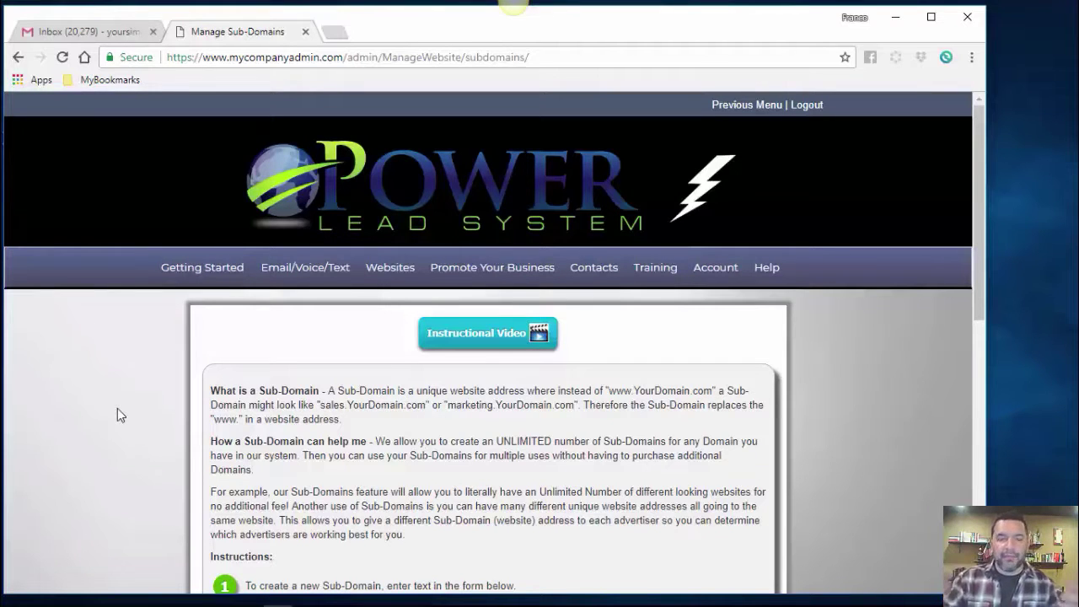
{"action": "left_click", "coordinate": [192, 270]}
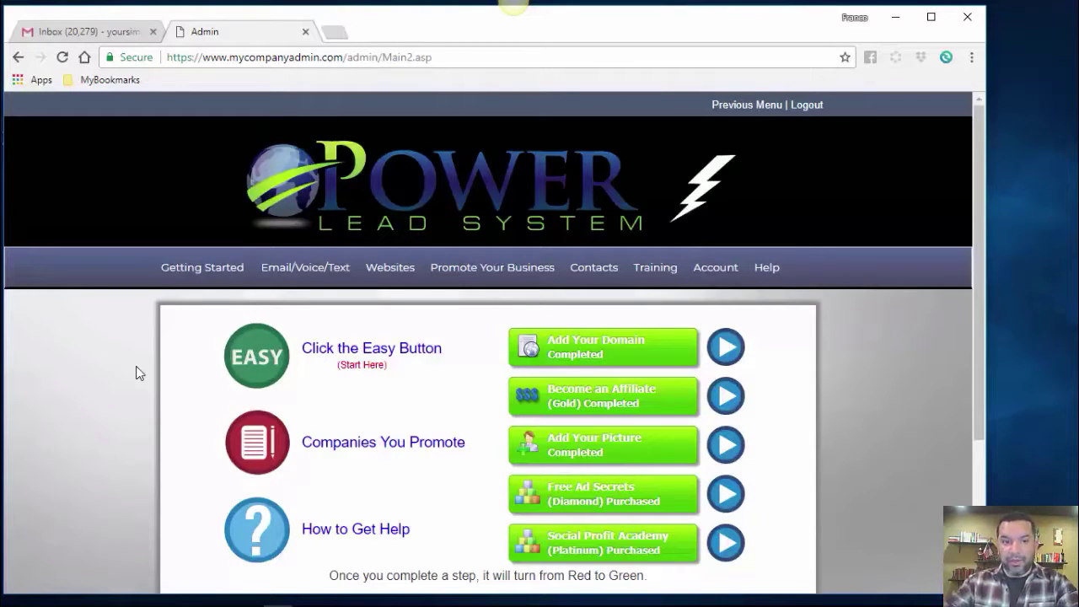
{"action": "mouse_move", "coordinate": [385, 290]}
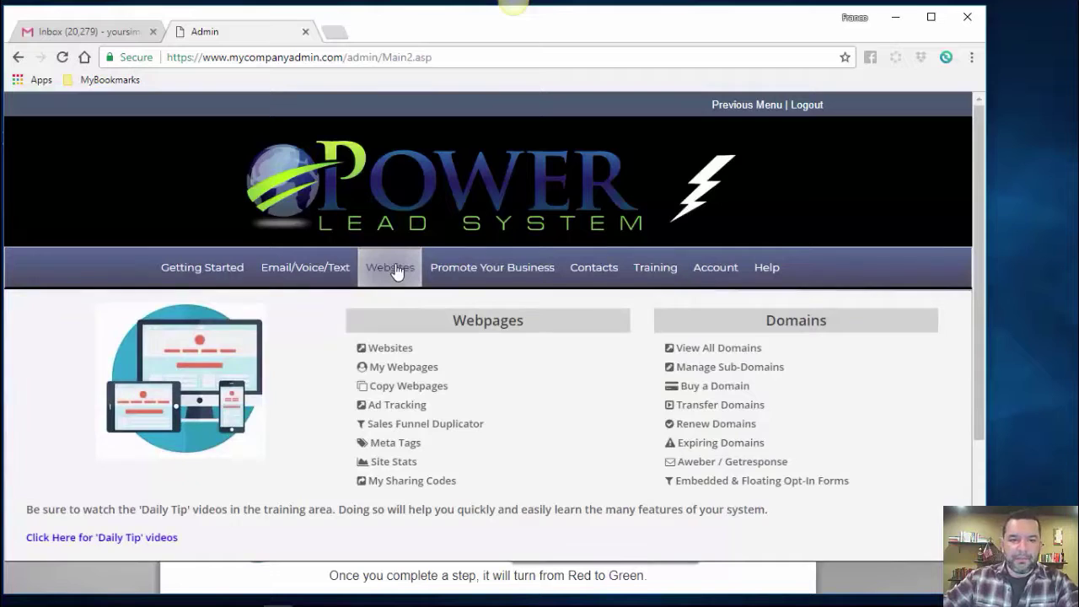
{"action": "left_click", "coordinate": [389, 349]}
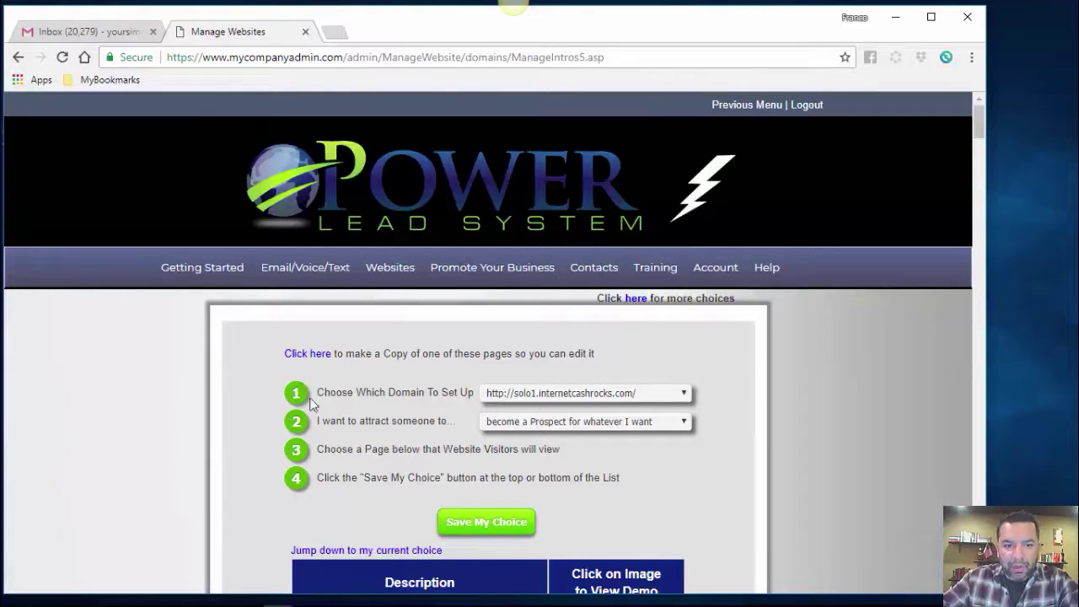
{"action": "left_click", "coordinate": [684, 394]}
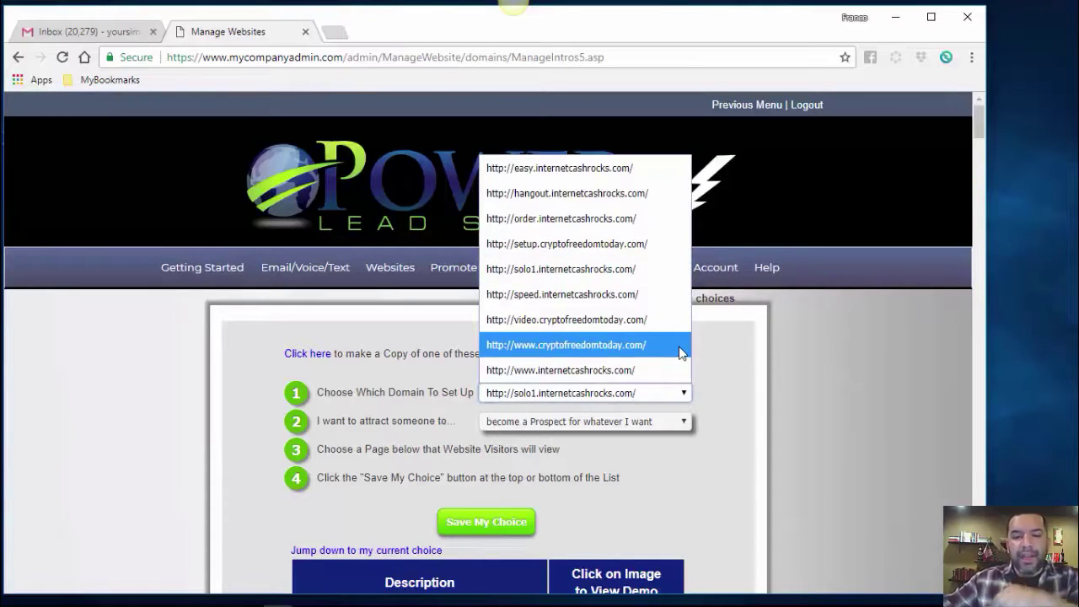
{"action": "left_click", "coordinate": [565, 377]}
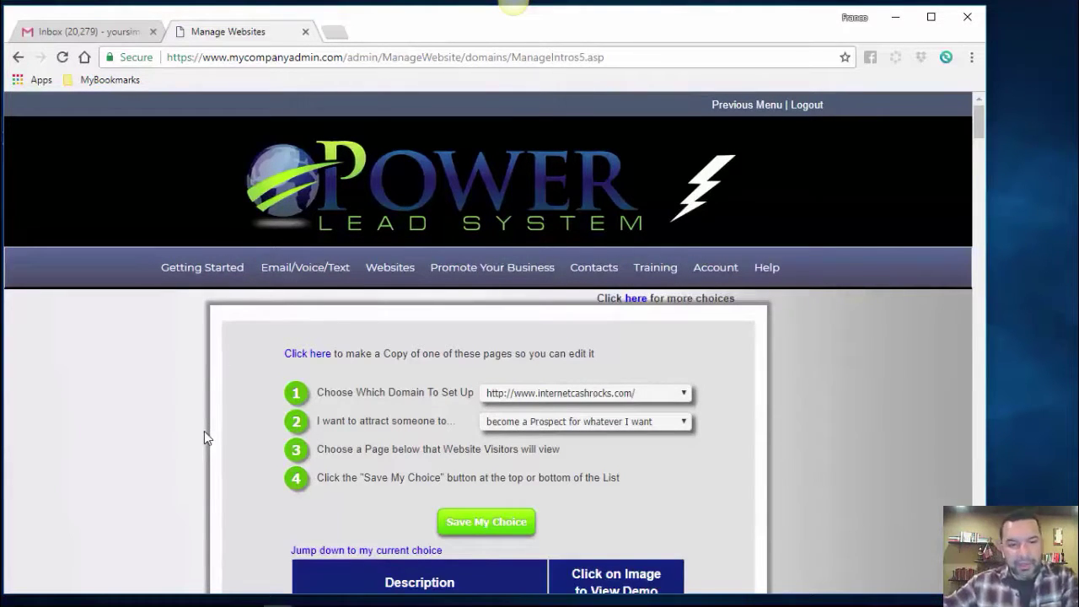
{"action": "scroll", "coordinate": [204, 430], "scroll_direction": "down", "scroll_amount": 1}
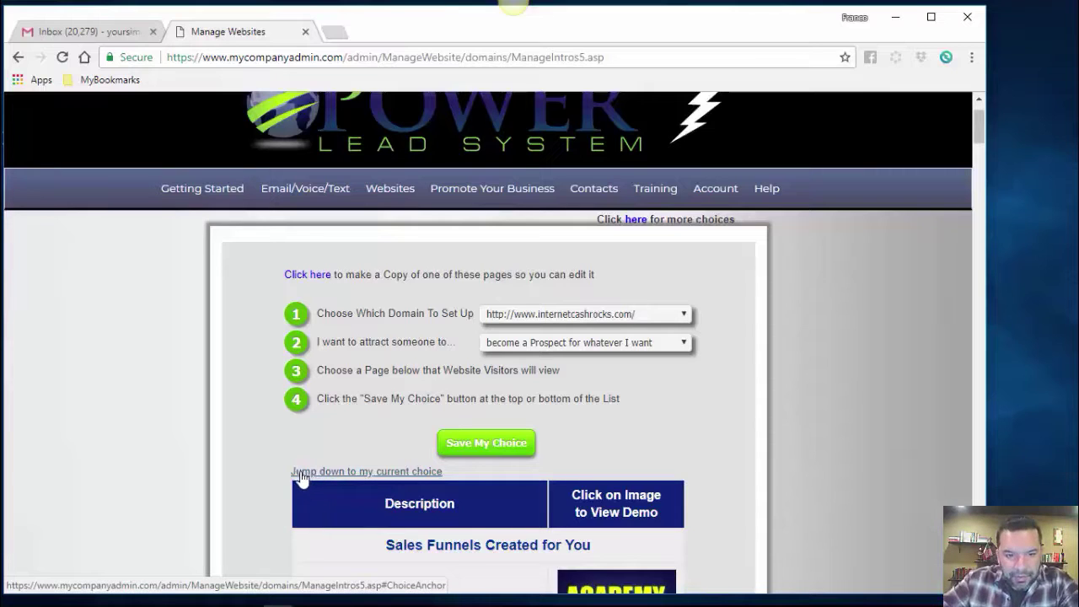
{"action": "left_click", "coordinate": [368, 472]}
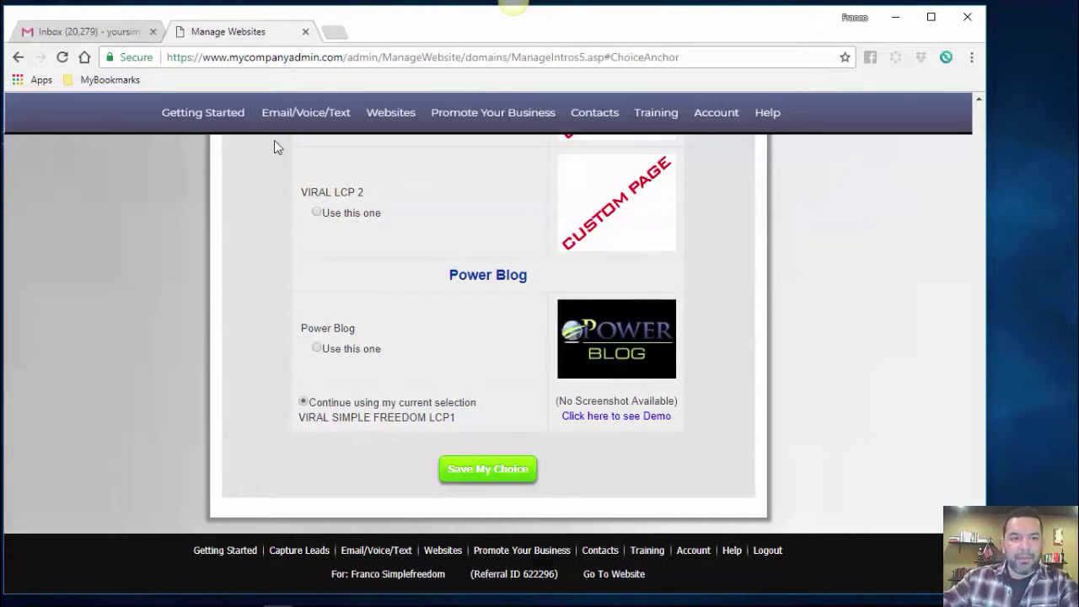
Open the page for copying webpages and set the attraction goal to "become a Prospect for whatever I want"
{"action": "left_click", "coordinate": [188, 117]}
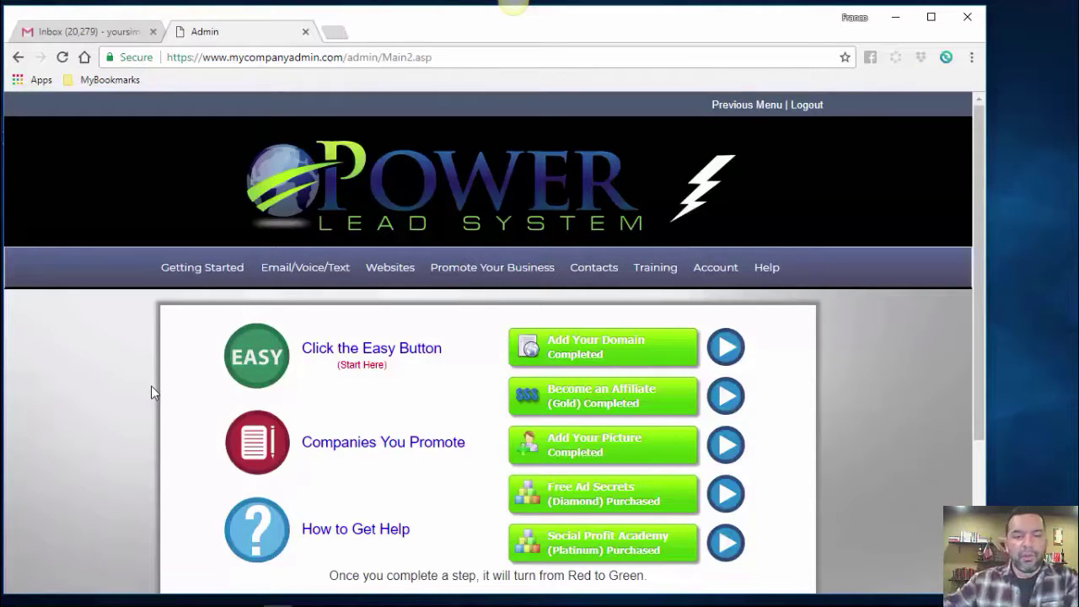
{"action": "mouse_move", "coordinate": [394, 269]}
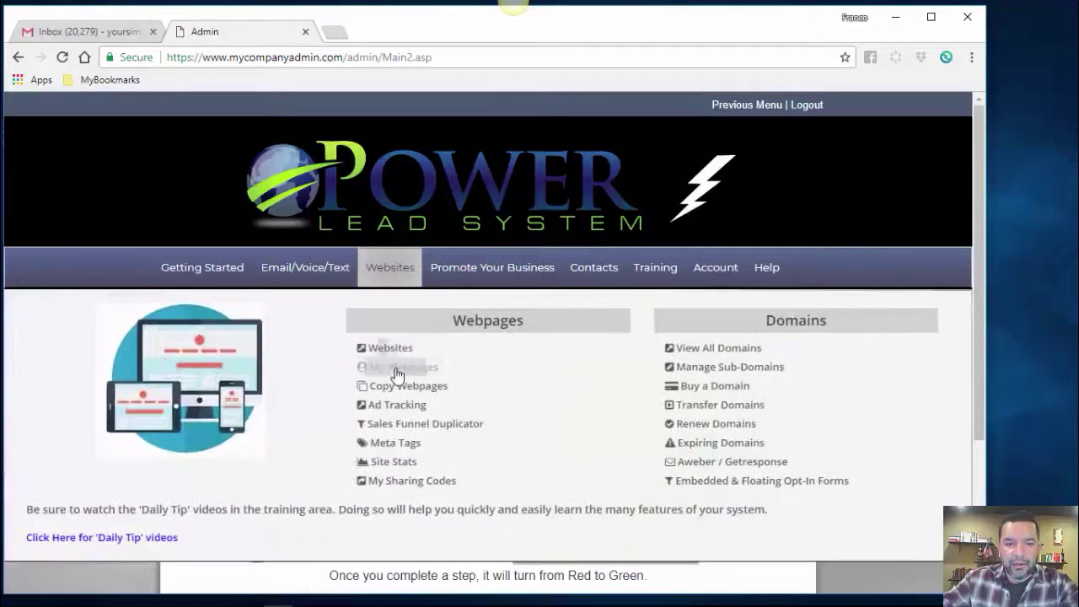
{"action": "left_click", "coordinate": [400, 390]}
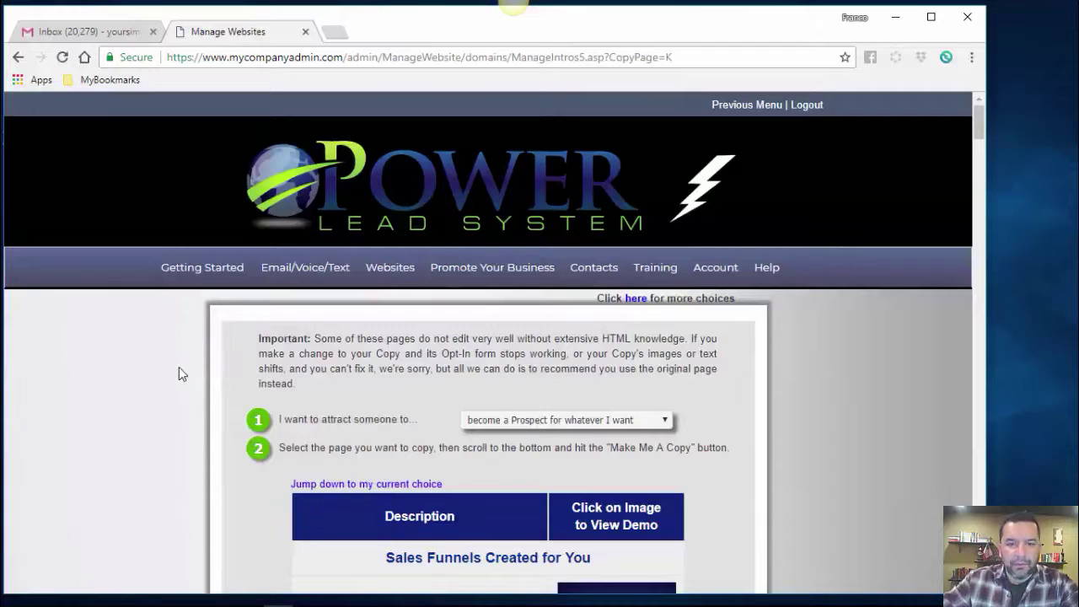
{"action": "scroll", "coordinate": [178, 372], "scroll_direction": "down", "scroll_amount": 3}
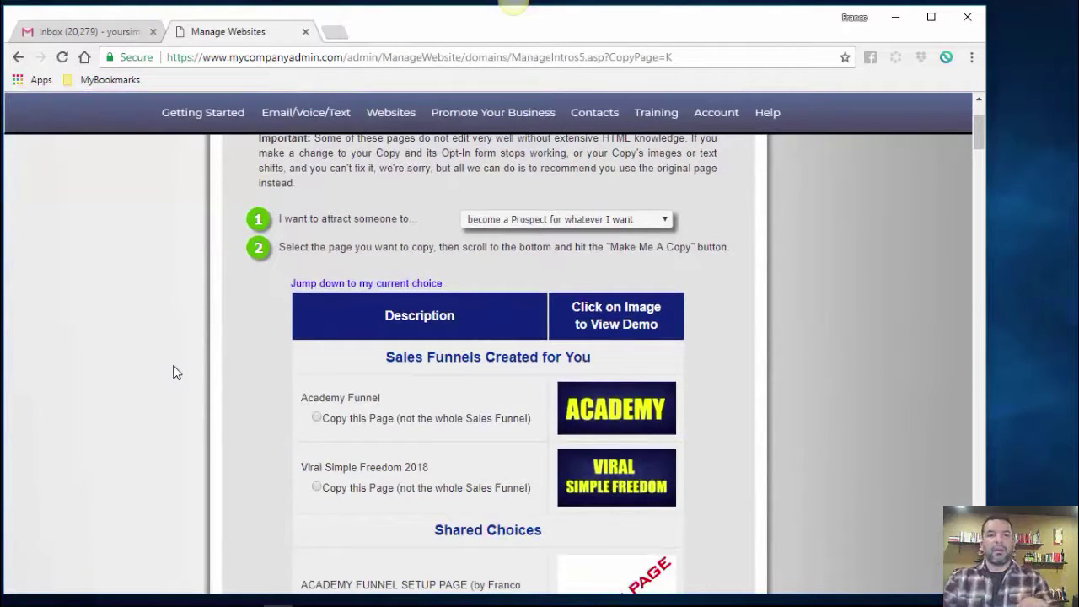
{"action": "scroll", "coordinate": [176, 368], "scroll_direction": "up", "scroll_amount": 2}
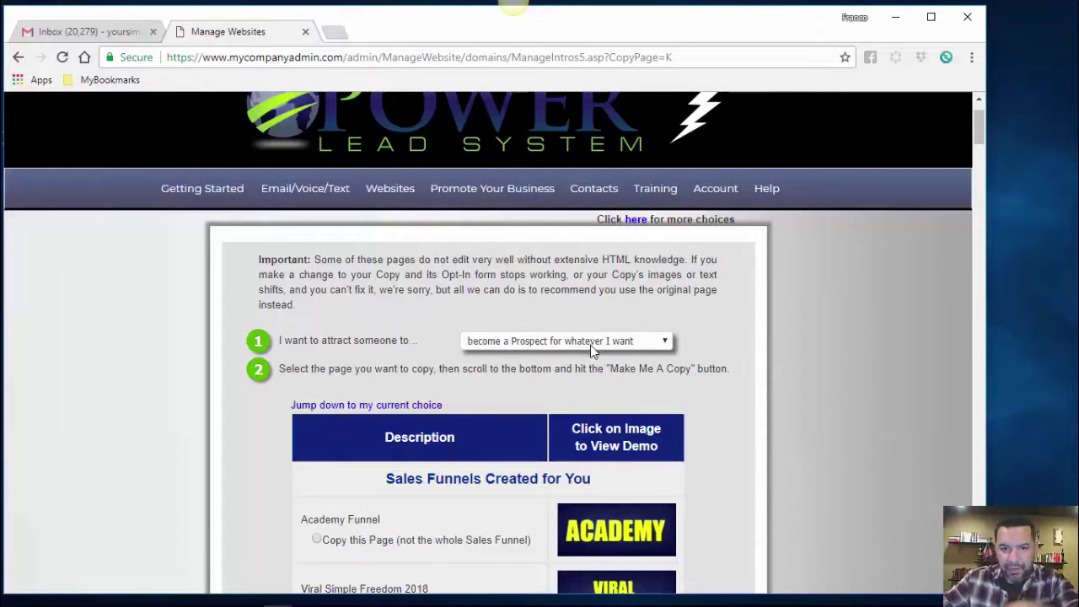
{"action": "left_click", "coordinate": [665, 342]}
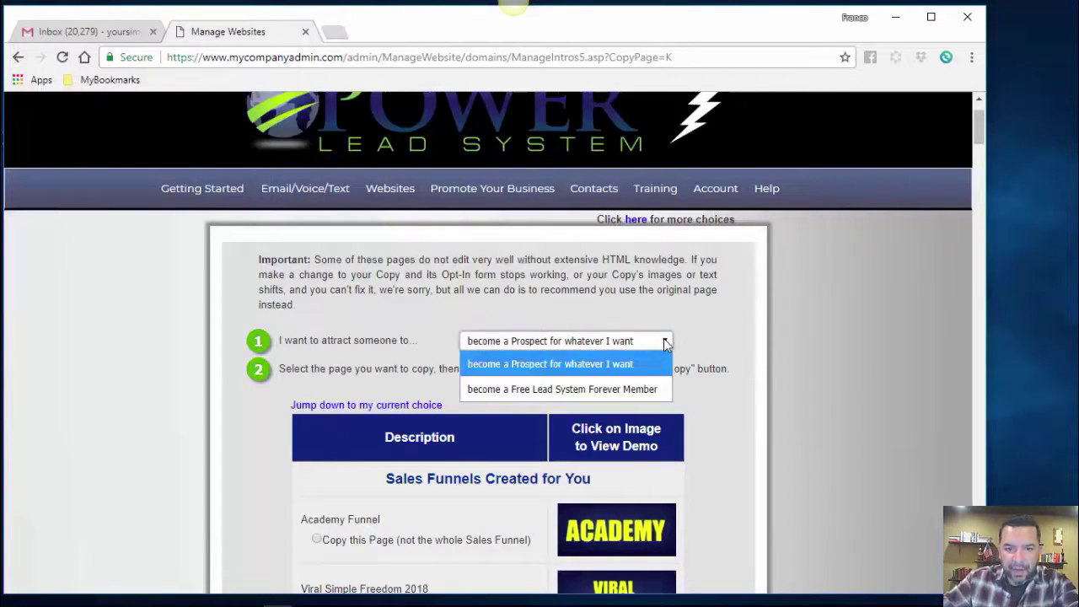
{"action": "left_click", "coordinate": [528, 366]}
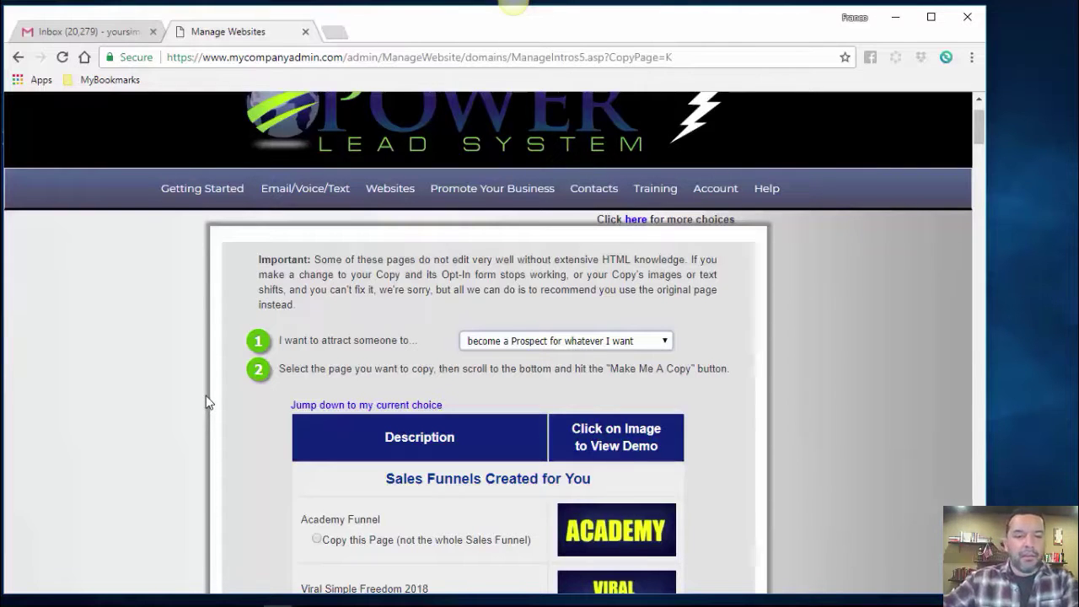
Look through the Sales Funnels Created for You and Shared Choices listings for a page to copy
{"action": "scroll", "coordinate": [224, 371], "scroll_direction": "down", "scroll_amount": 3}
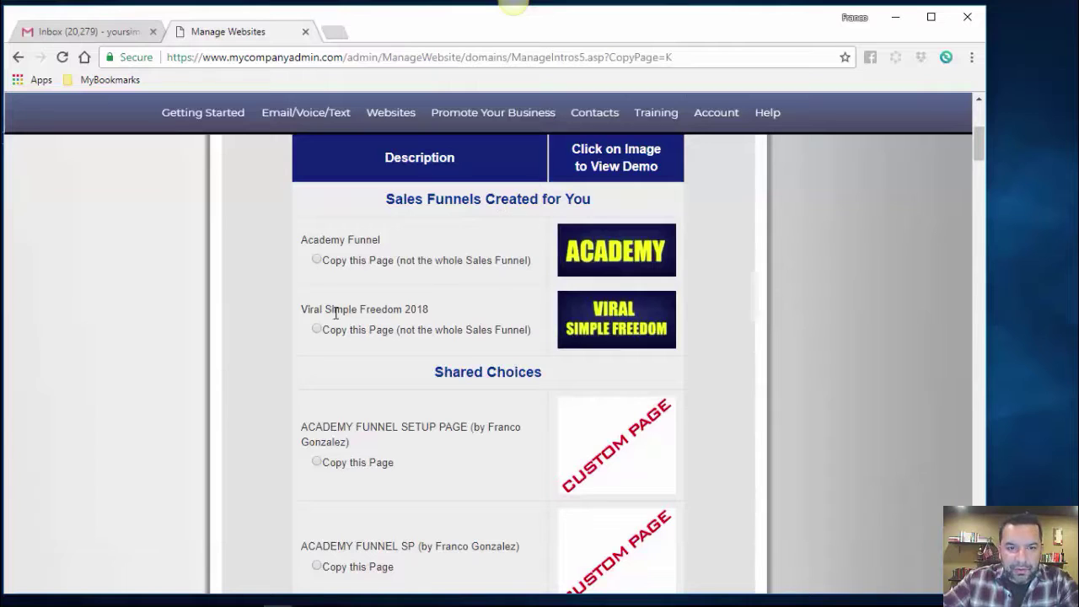
{"action": "scroll", "coordinate": [245, 345], "scroll_direction": "down", "scroll_amount": 2}
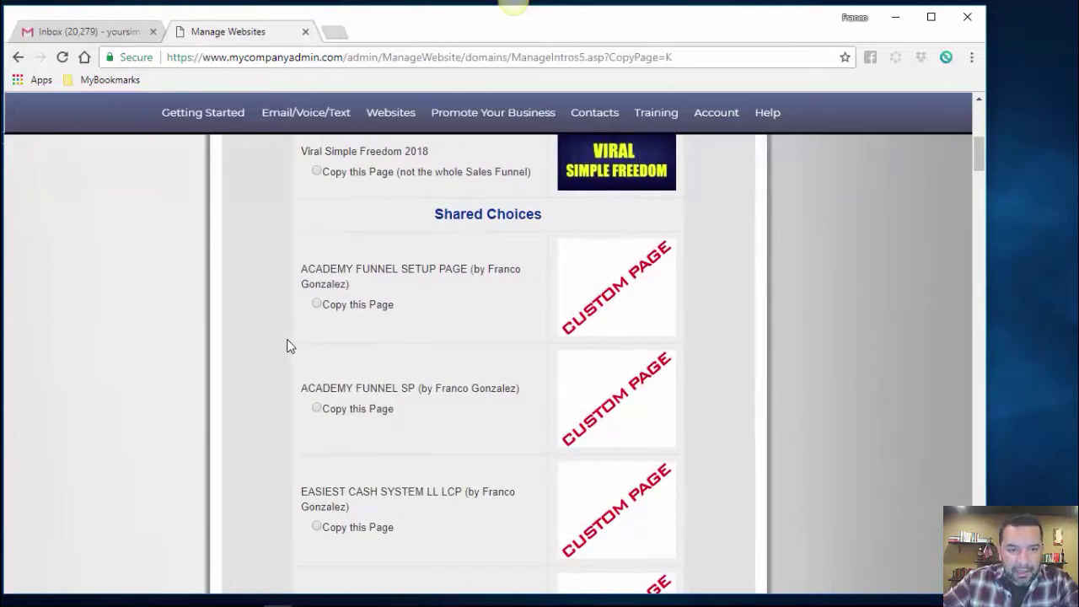
{"action": "scroll", "coordinate": [282, 342], "scroll_direction": "down", "scroll_amount": 1}
{"action": "scroll", "coordinate": [273, 349], "scroll_direction": "down", "scroll_amount": 6}
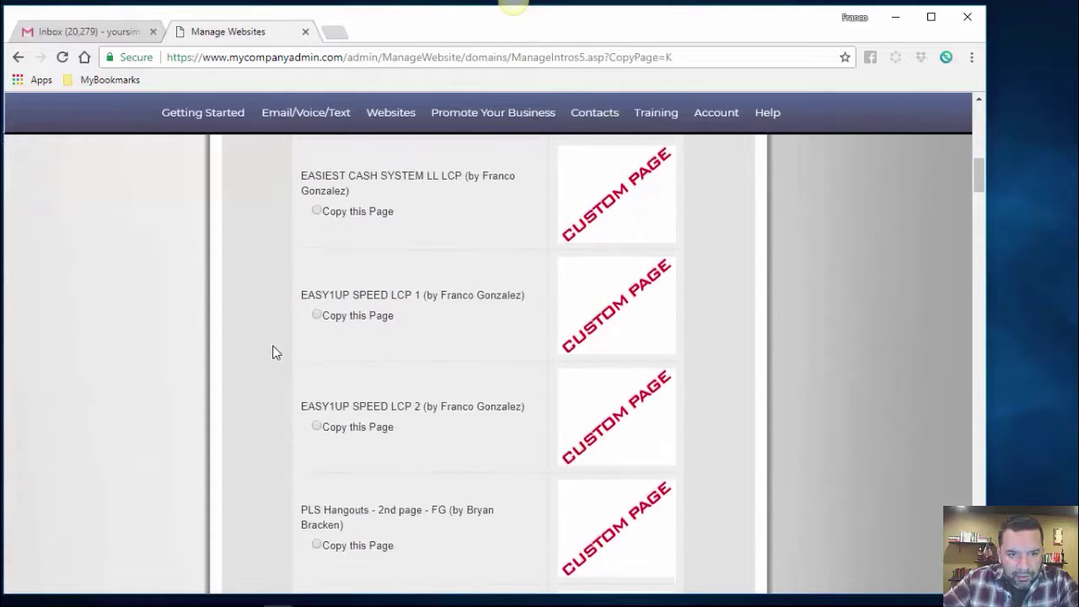
{"action": "scroll", "coordinate": [269, 356], "scroll_direction": "down", "scroll_amount": 4}
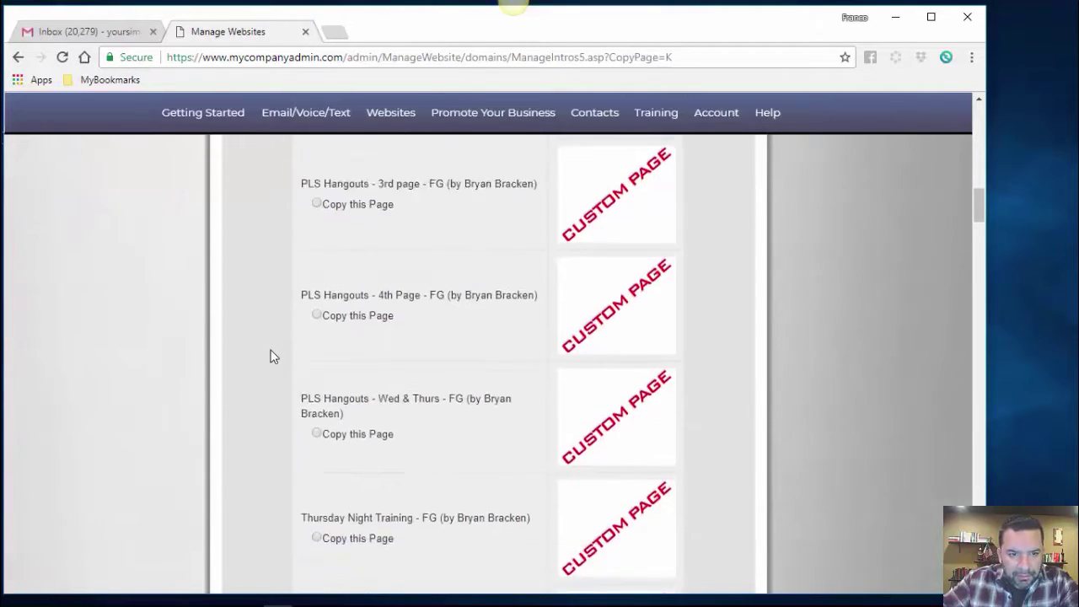
{"action": "scroll", "coordinate": [270, 356], "scroll_direction": "down", "scroll_amount": 2}
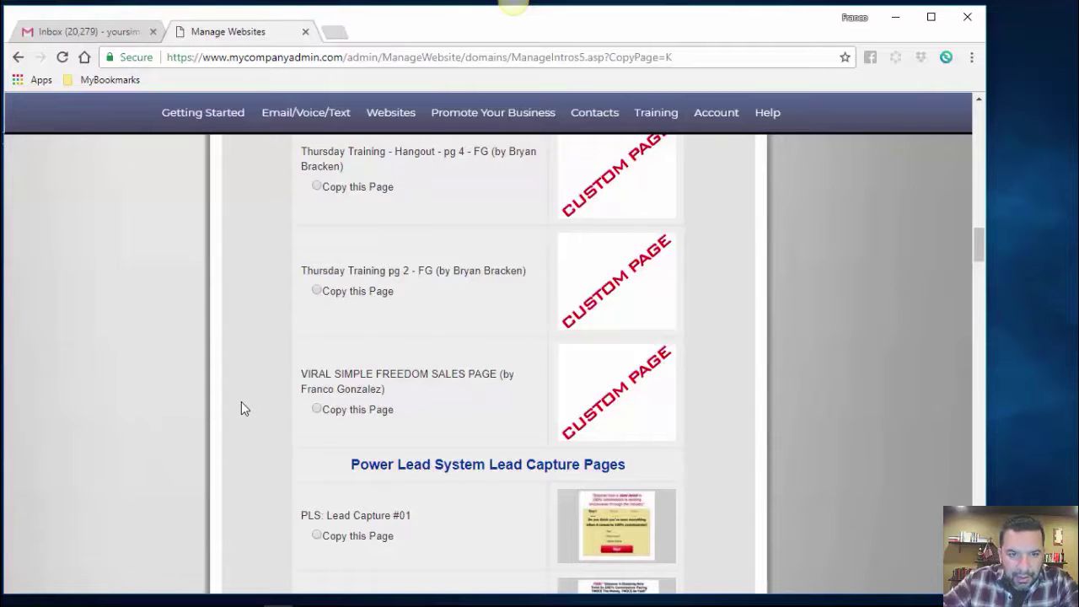
{"action": "scroll", "coordinate": [241, 402], "scroll_direction": "up", "scroll_amount": 1}
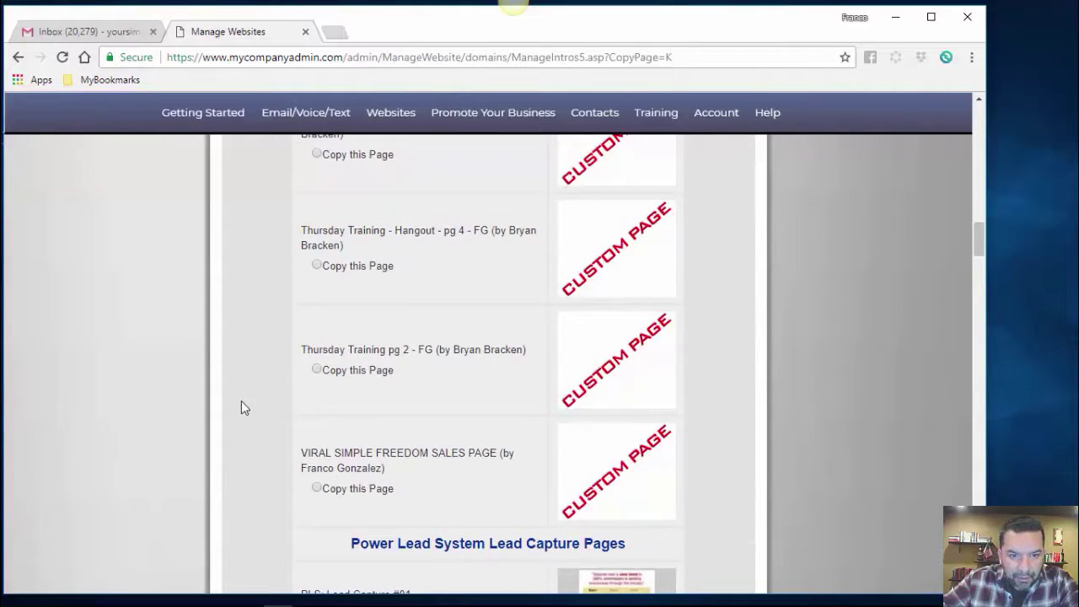
{"action": "scroll", "coordinate": [241, 407], "scroll_direction": "up", "scroll_amount": 3}
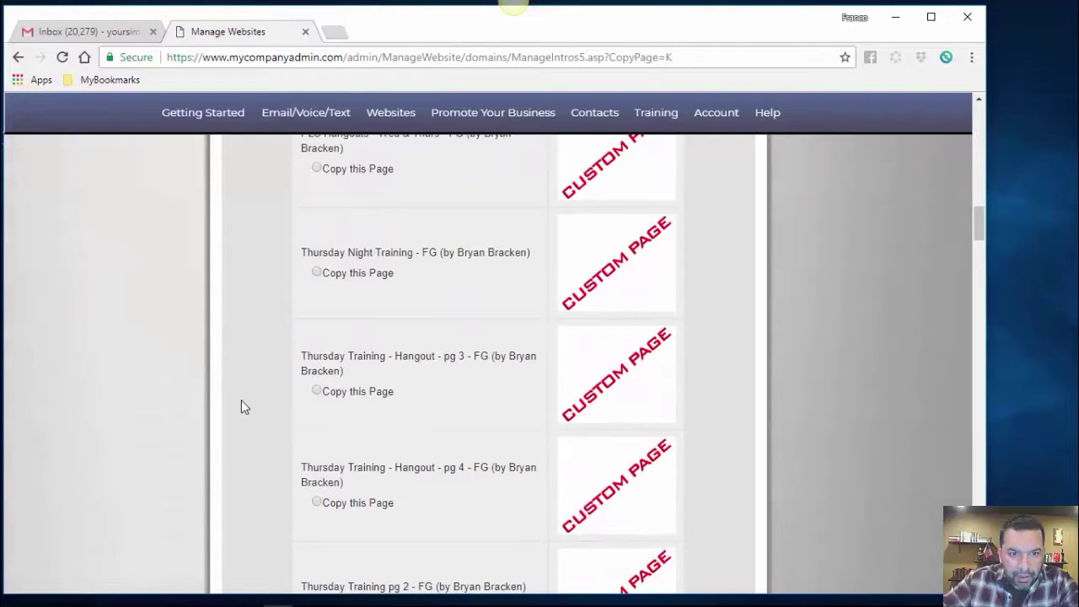
{"action": "scroll", "coordinate": [237, 402], "scroll_direction": "up", "scroll_amount": 4}
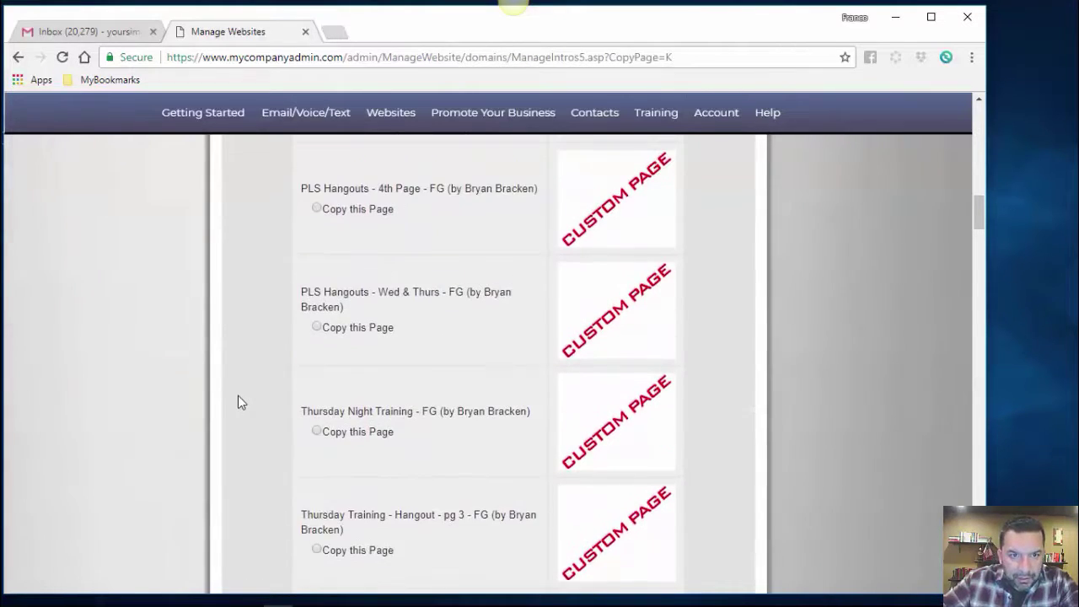
{"action": "scroll", "coordinate": [237, 402], "scroll_direction": "up", "scroll_amount": 3}
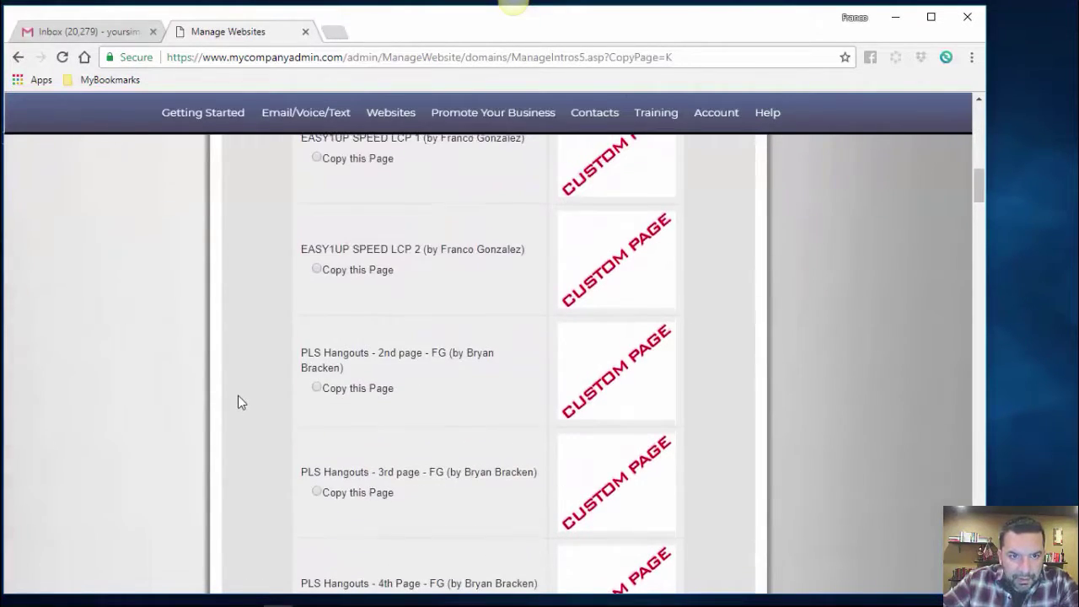
{"action": "scroll", "coordinate": [237, 402], "scroll_direction": "up", "scroll_amount": 3}
{"action": "scroll", "coordinate": [238, 402], "scroll_direction": "up", "scroll_amount": 3}
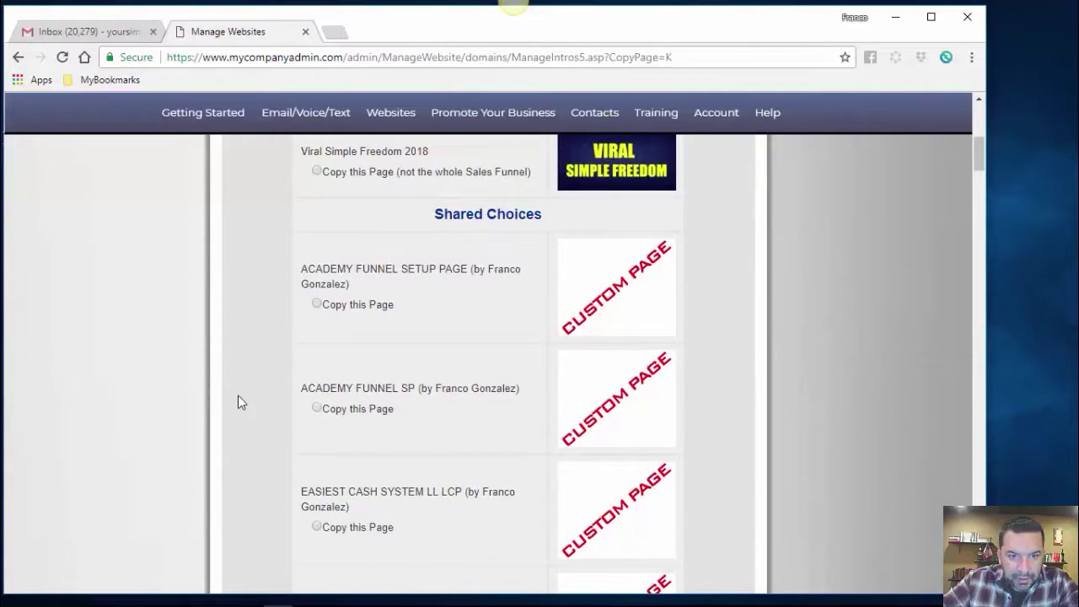
Examine the remaining copyable pages, from the lead capture categories through WebPages You Created to the current choice at the list's end
{"action": "scroll", "coordinate": [238, 403], "scroll_direction": "down", "scroll_amount": 10}
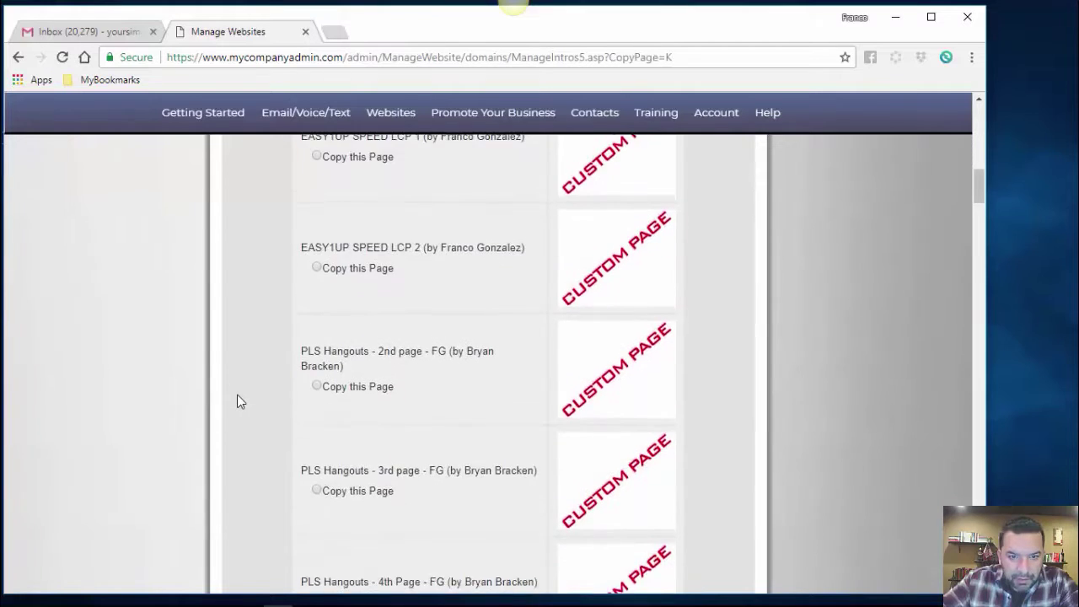
{"action": "scroll", "coordinate": [237, 399], "scroll_direction": "down", "scroll_amount": 7}
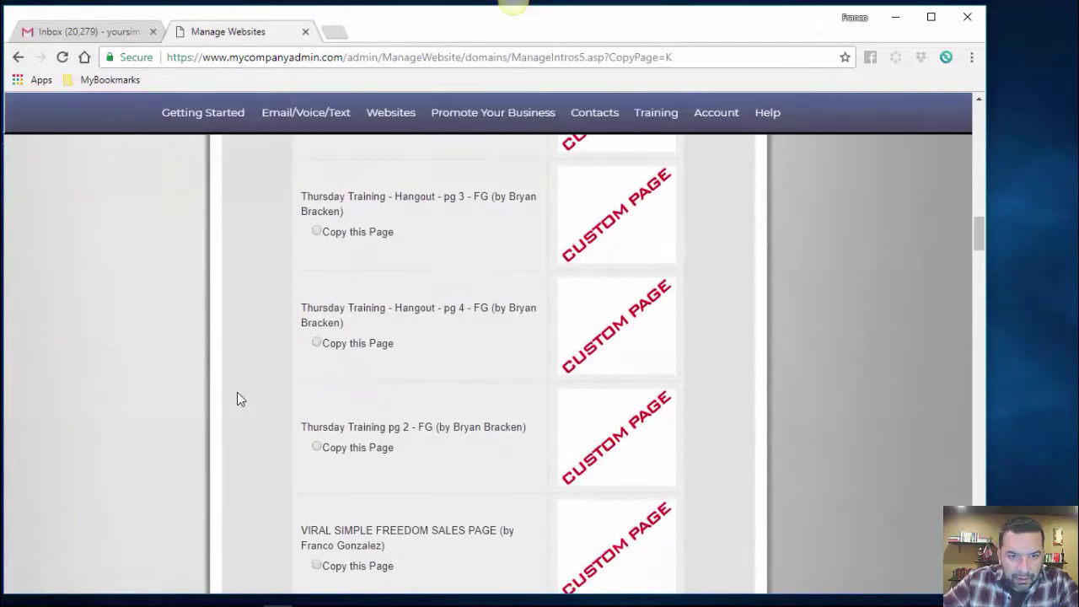
{"action": "scroll", "coordinate": [237, 399], "scroll_direction": "down", "scroll_amount": 4}
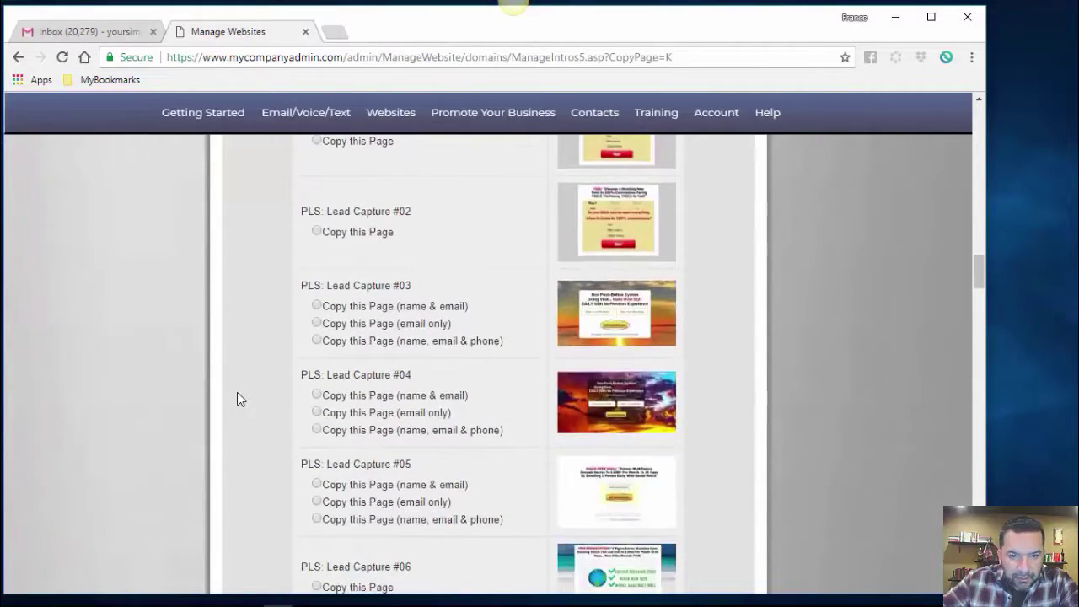
{"action": "scroll", "coordinate": [237, 393], "scroll_direction": "down", "scroll_amount": 8}
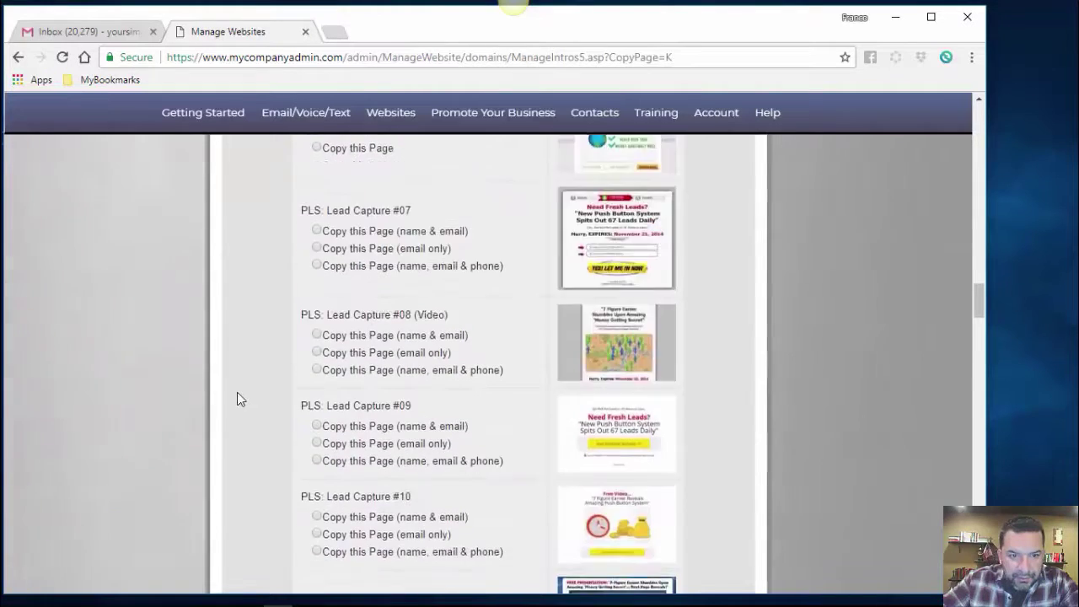
{"action": "scroll", "coordinate": [239, 397], "scroll_direction": "down", "scroll_amount": 3}
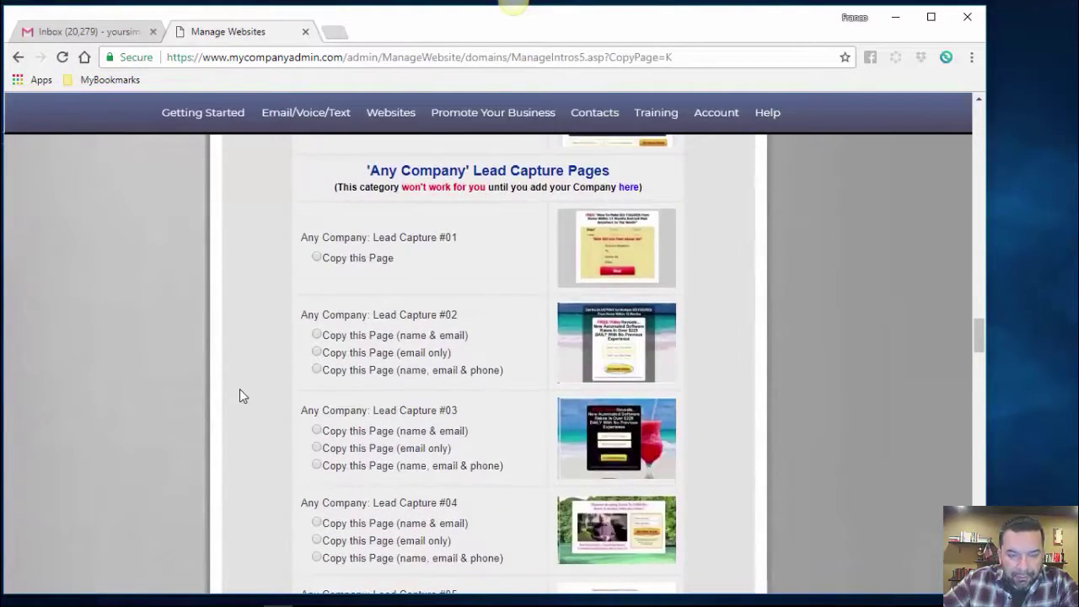
{"action": "scroll", "coordinate": [239, 396], "scroll_direction": "down", "scroll_amount": 3}
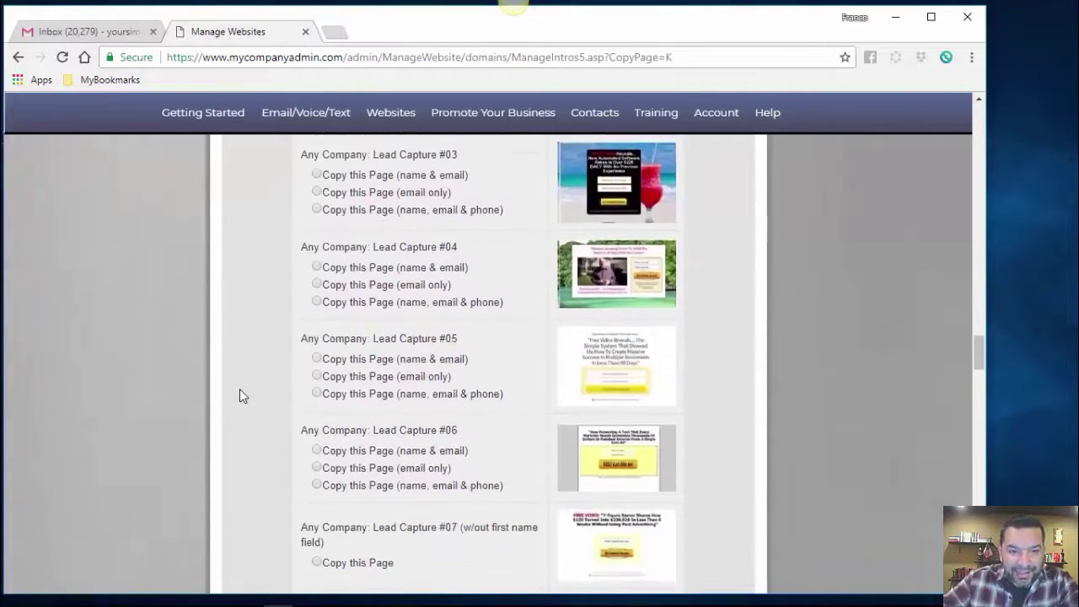
{"action": "scroll", "coordinate": [239, 395], "scroll_direction": "down", "scroll_amount": 3}
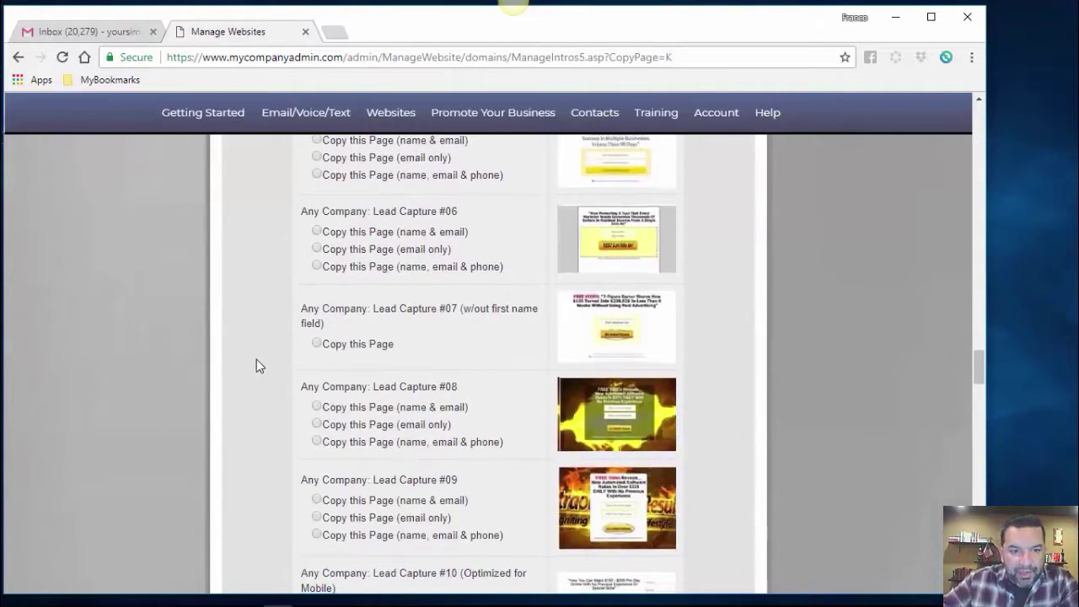
{"action": "scroll", "coordinate": [256, 359], "scroll_direction": "down", "scroll_amount": 3}
{"action": "scroll", "coordinate": [257, 360], "scroll_direction": "down", "scroll_amount": 5}
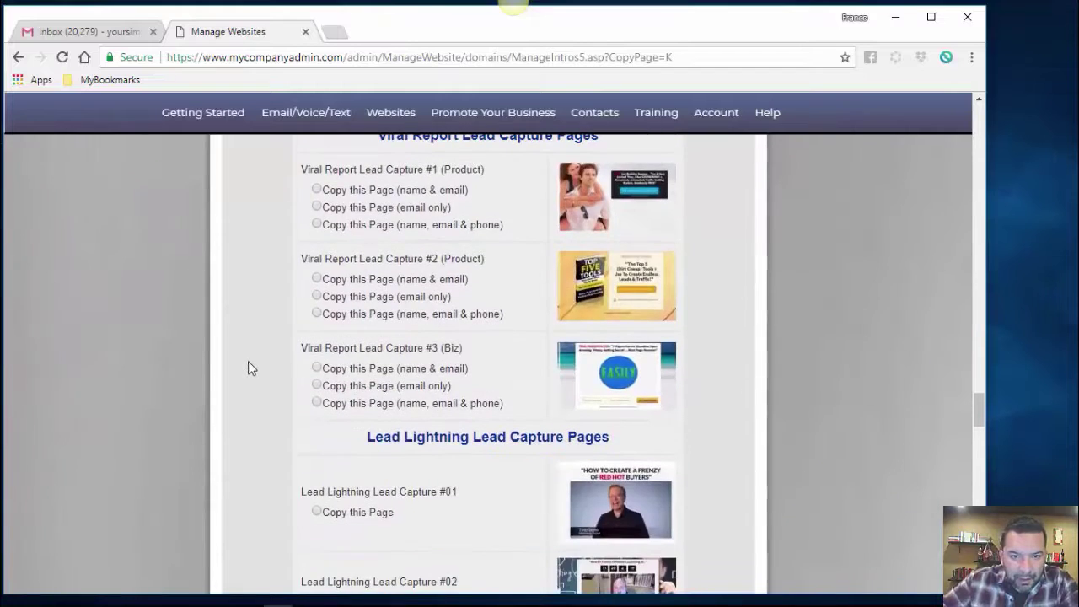
{"action": "scroll", "coordinate": [284, 326], "scroll_direction": "down", "scroll_amount": 1}
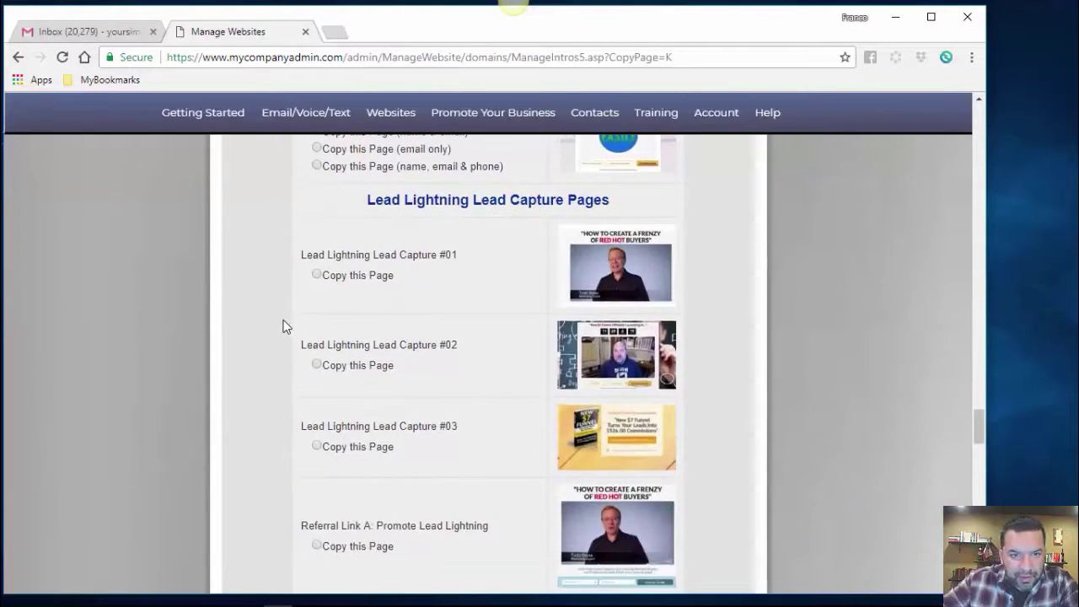
{"action": "scroll", "coordinate": [236, 340], "scroll_direction": "down", "scroll_amount": 4}
{"action": "scroll", "coordinate": [253, 332], "scroll_direction": "down", "scroll_amount": 2}
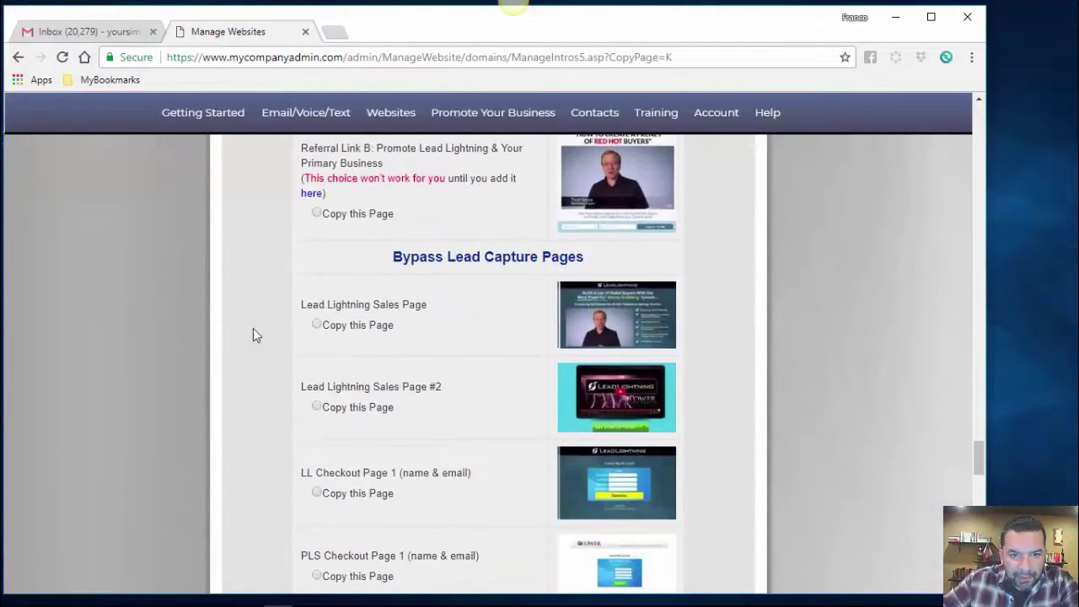
{"action": "scroll", "coordinate": [233, 351], "scroll_direction": "down", "scroll_amount": 6}
{"action": "scroll", "coordinate": [234, 352], "scroll_direction": "down", "scroll_amount": 10}
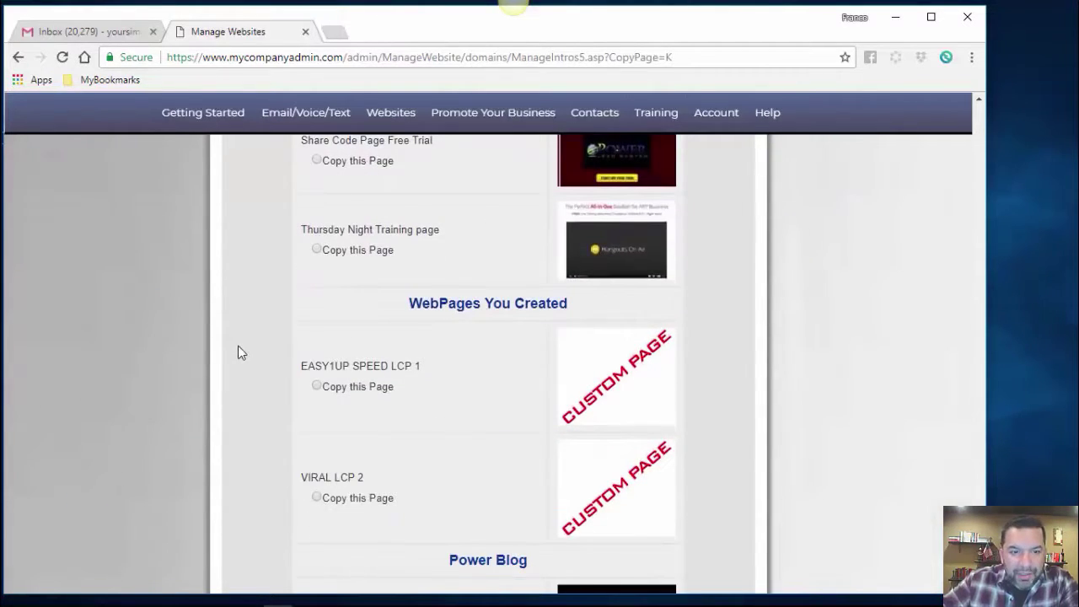
{"action": "scroll", "coordinate": [240, 353], "scroll_direction": "down", "scroll_amount": 1}
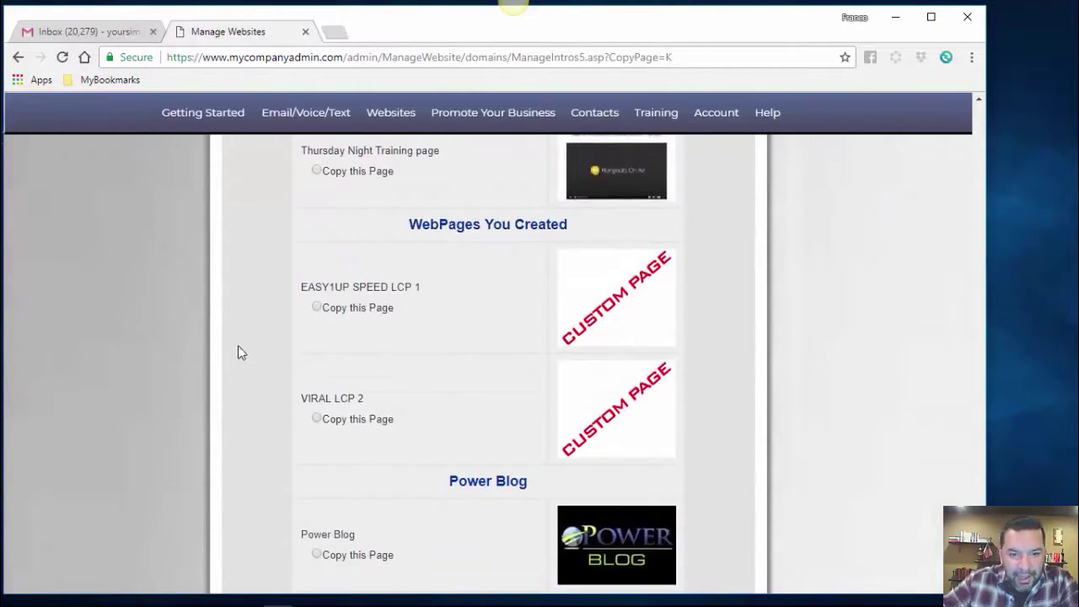
{"action": "scroll", "coordinate": [237, 353], "scroll_direction": "down", "scroll_amount": 3}
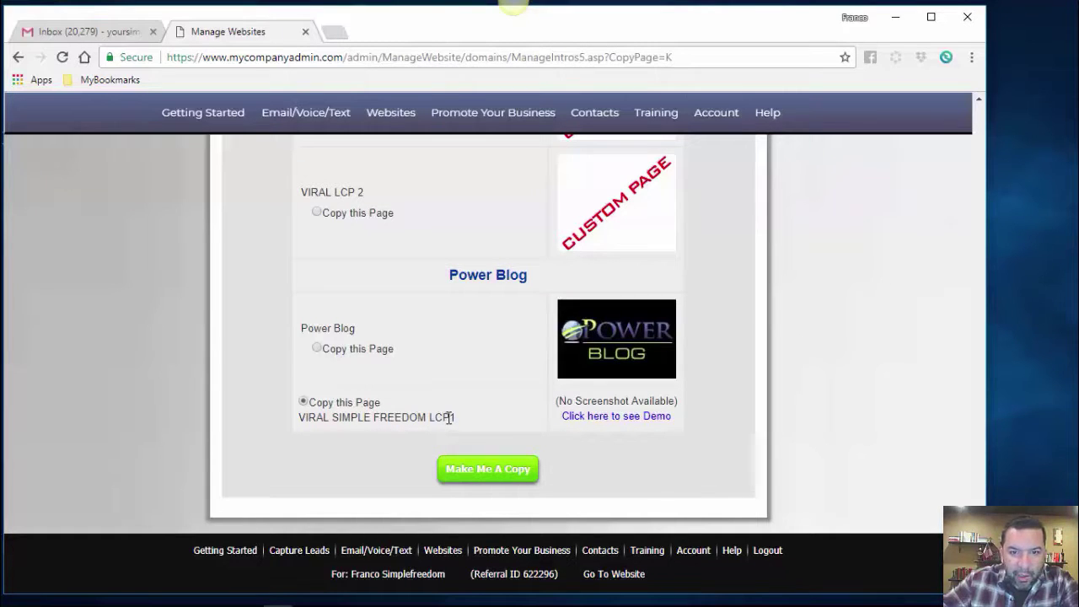
Preview the VIRAL SIMPLE FREEDOM LCP1 demo through its test link without filling out the opt-in form, and close the preview
{"action": "left_click", "coordinate": [616, 417]}
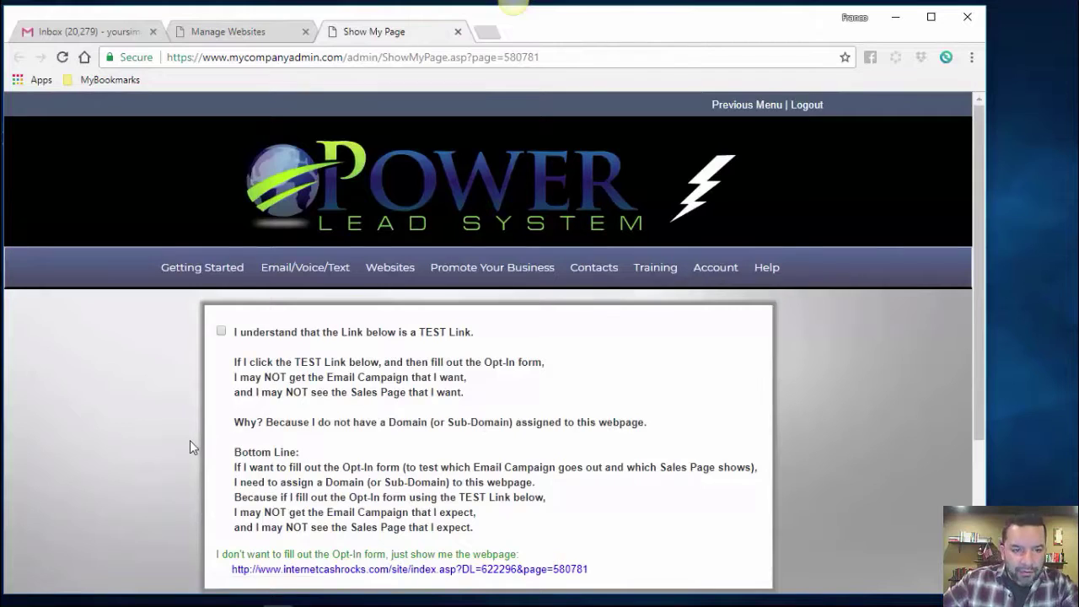
{"action": "scroll", "coordinate": [189, 447], "scroll_direction": "down", "scroll_amount": 2}
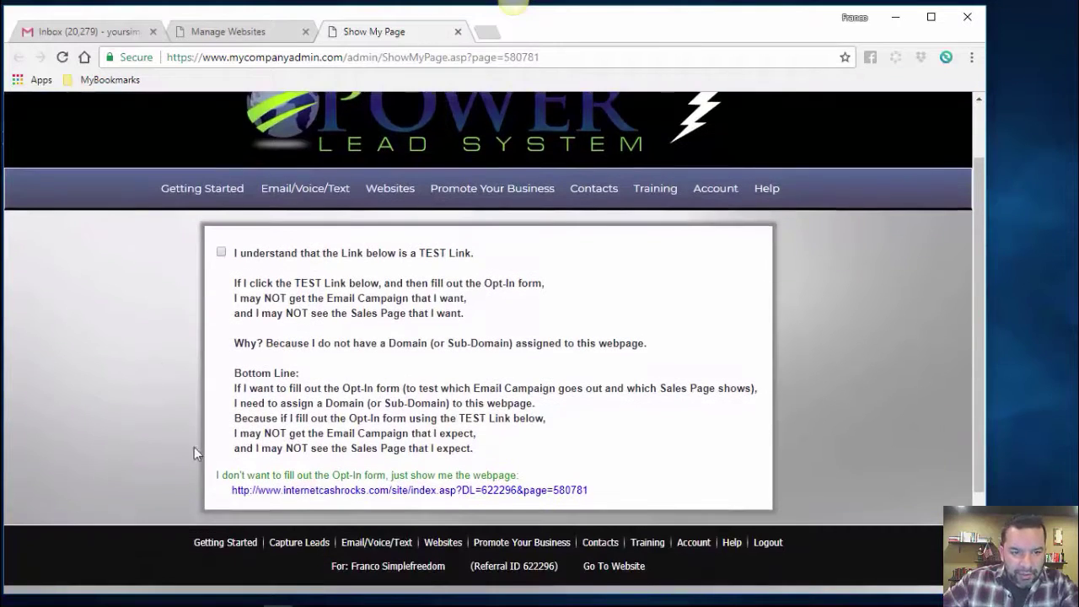
{"action": "left_click", "coordinate": [317, 496]}
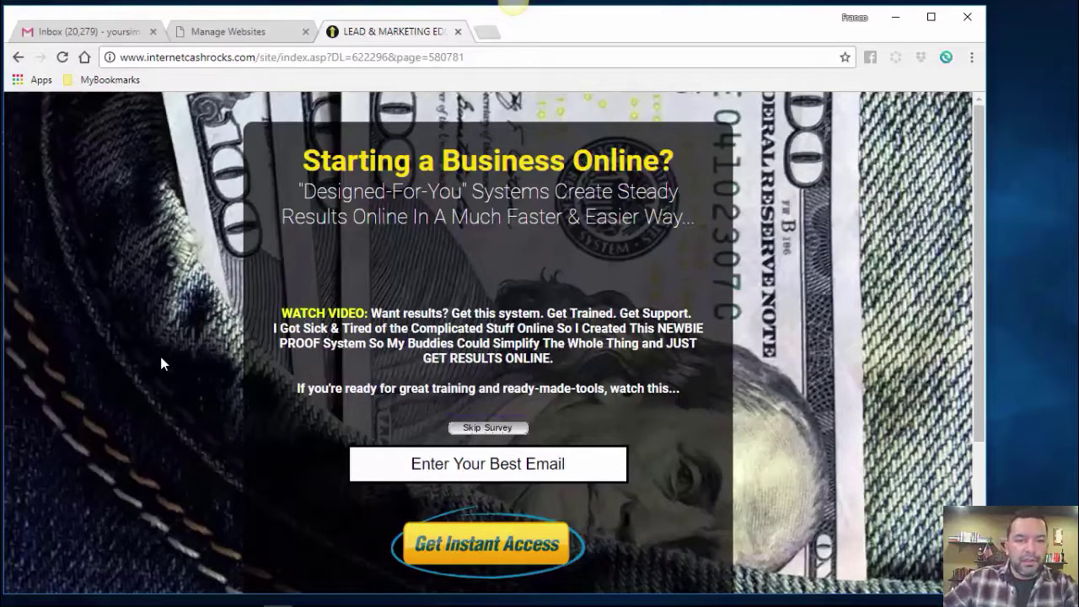
{"action": "left_click", "coordinate": [458, 32]}
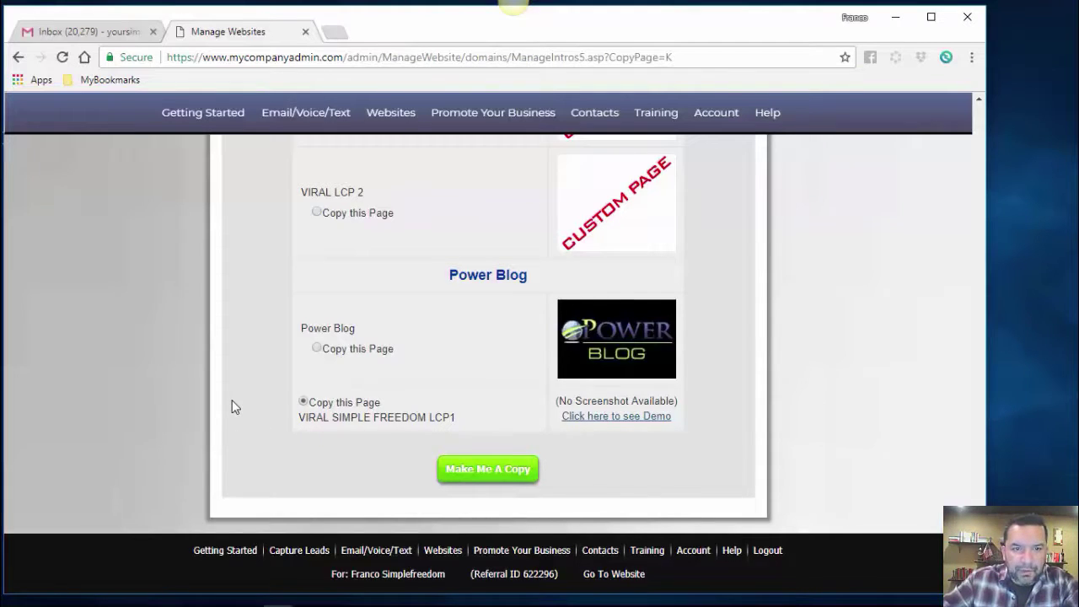
Make a copy of the VIRAL SIMPLE FREEDOM LCP1 page and view the copy's title and domain settings
{"action": "scroll", "coordinate": [232, 406], "scroll_direction": "up", "scroll_amount": 20}
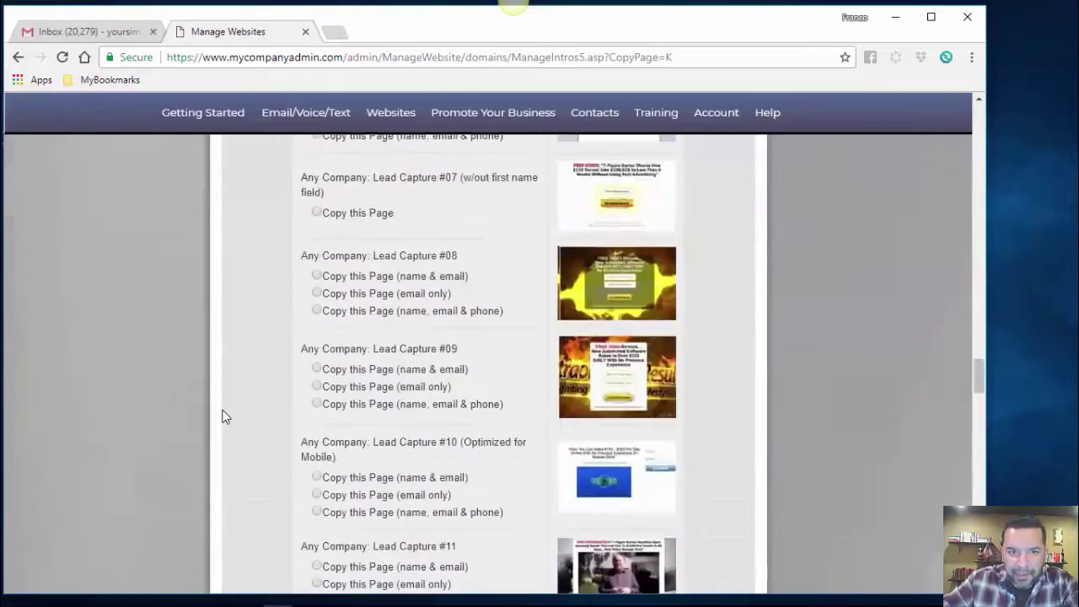
{"action": "scroll", "coordinate": [224, 416], "scroll_direction": "up", "scroll_amount": 20}
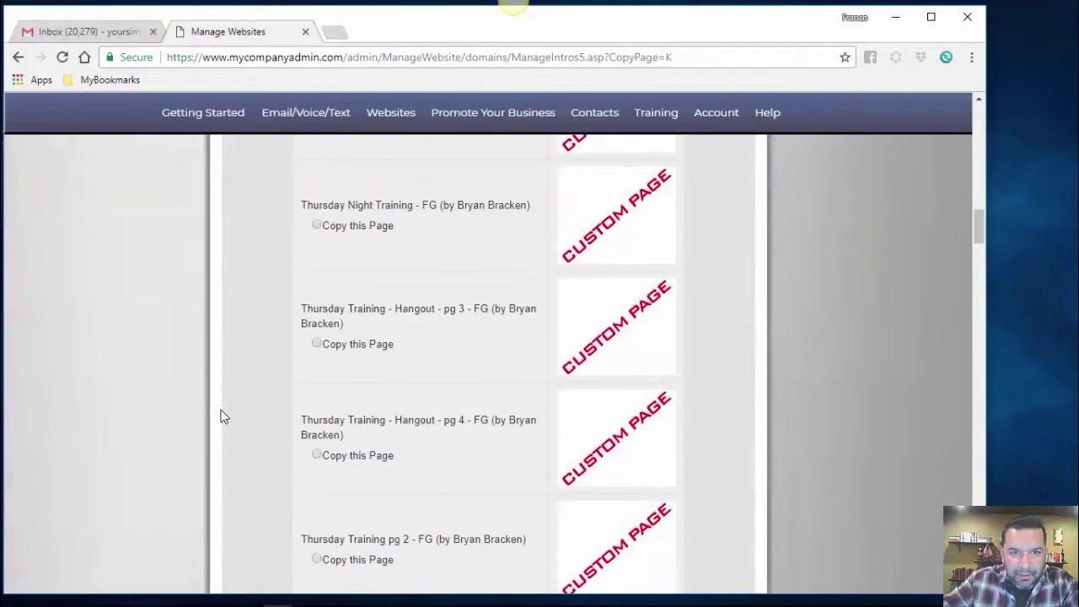
{"action": "scroll", "coordinate": [223, 416], "scroll_direction": "up", "scroll_amount": 20}
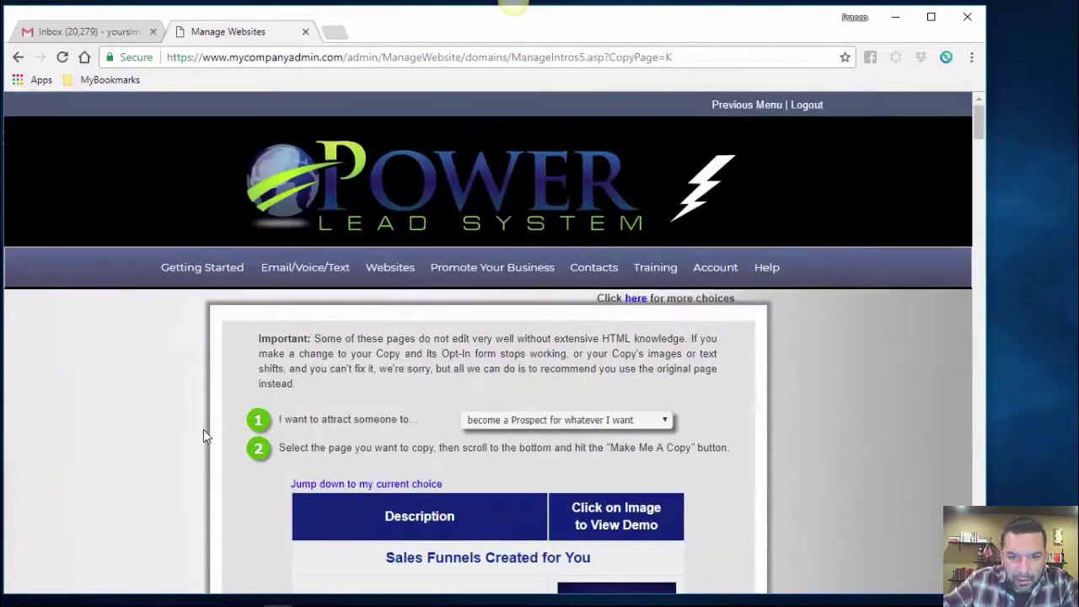
{"action": "scroll", "coordinate": [203, 436], "scroll_direction": "down", "scroll_amount": 20}
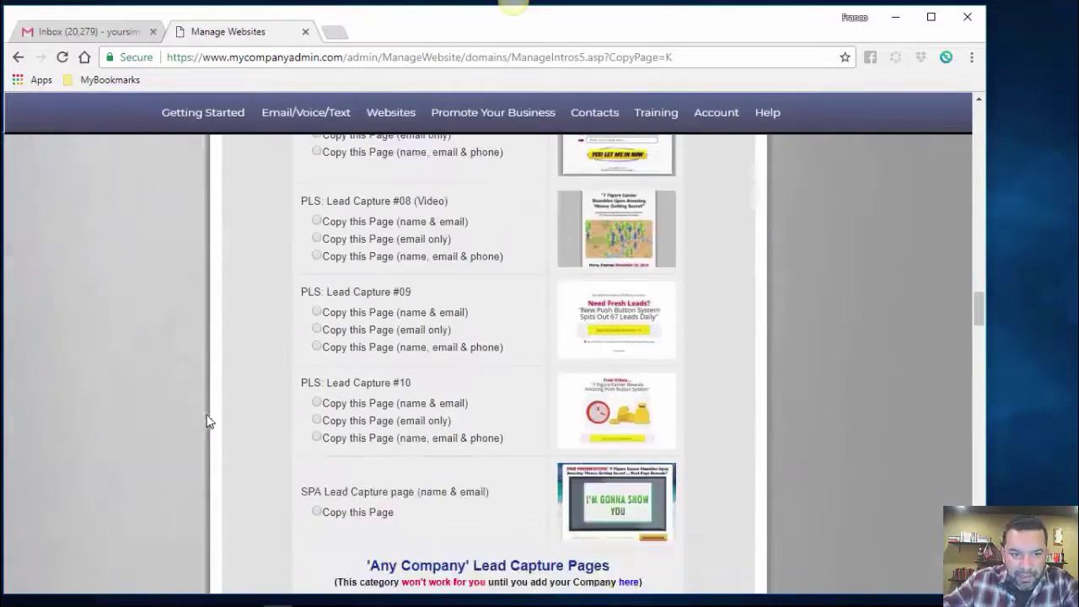
{"action": "scroll", "coordinate": [209, 422], "scroll_direction": "down", "scroll_amount": 20}
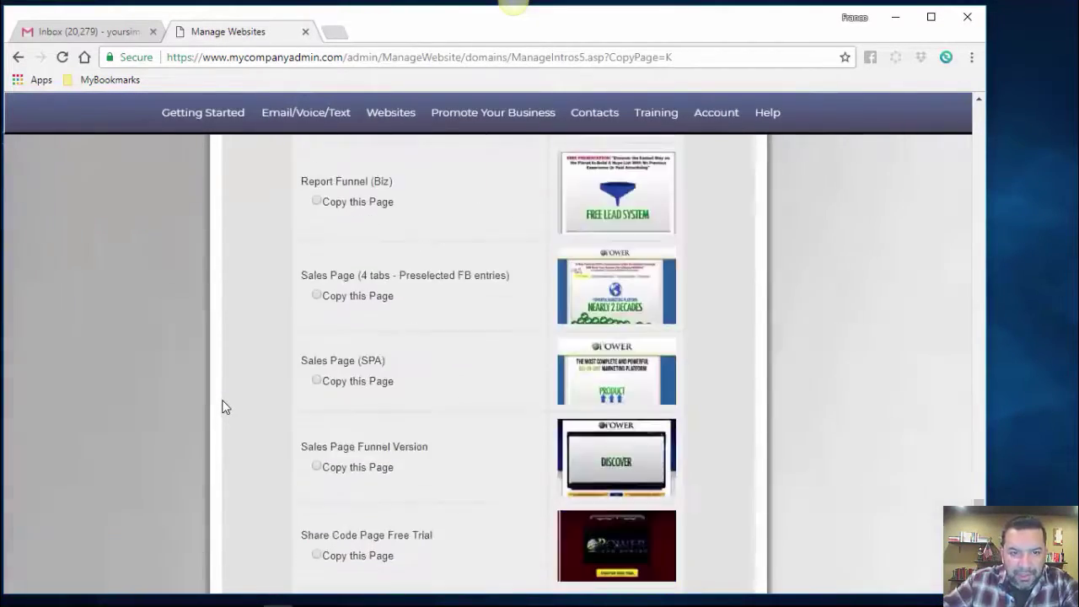
{"action": "scroll", "coordinate": [223, 407], "scroll_direction": "down", "scroll_amount": 10}
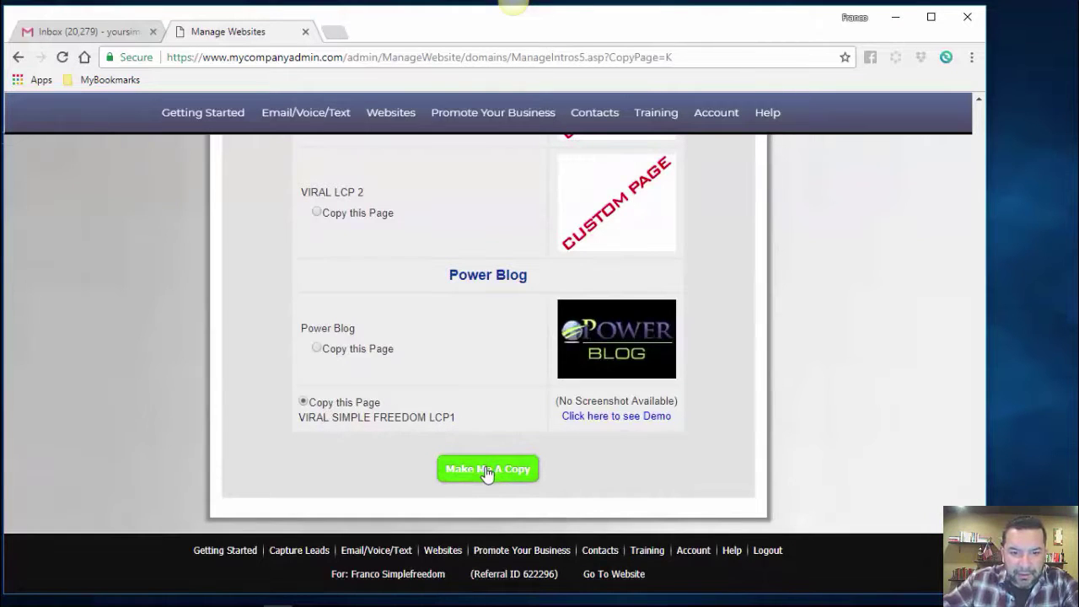
{"action": "left_click", "coordinate": [487, 471]}
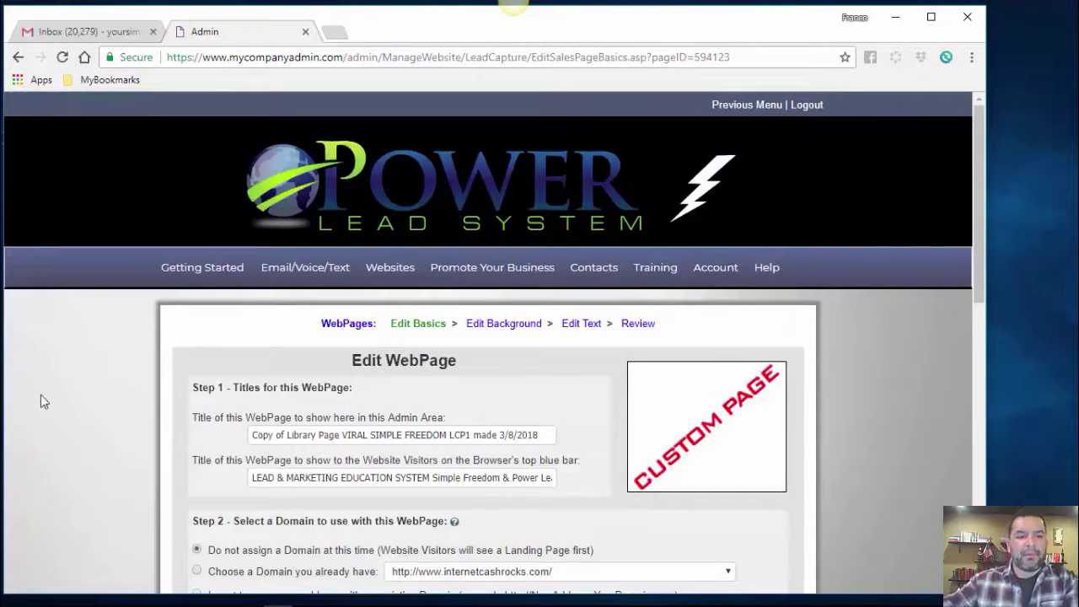
{"action": "scroll", "coordinate": [90, 372], "scroll_direction": "down", "scroll_amount": 2}
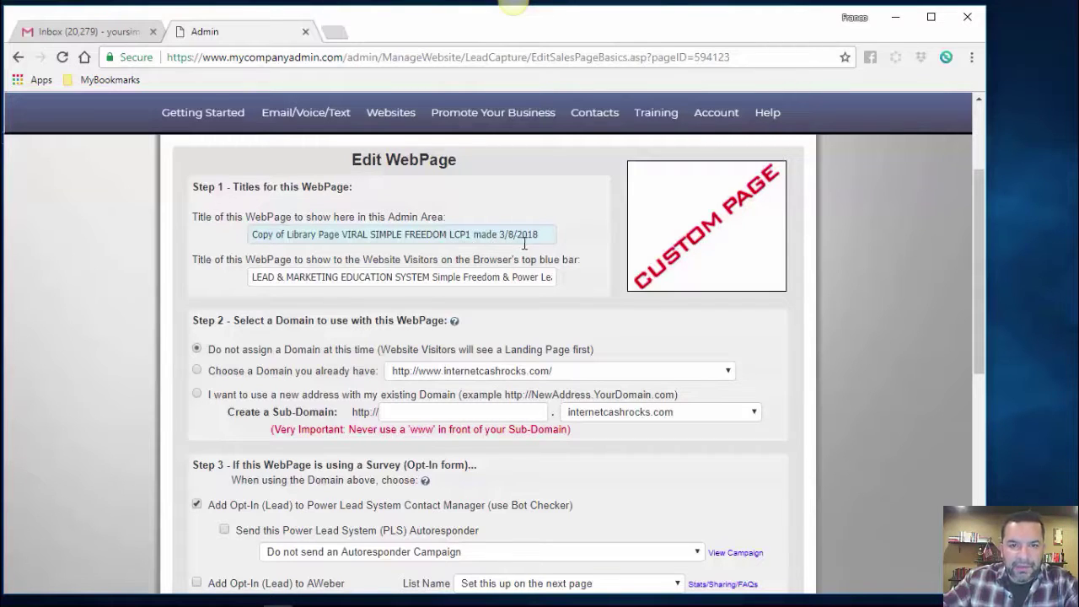
Replace the copied page's admin-area title with "SOLO1 LCP CLONE"
{"action": "left_click_drag", "start_coordinate": [542, 235], "coordinate": [225, 239]}
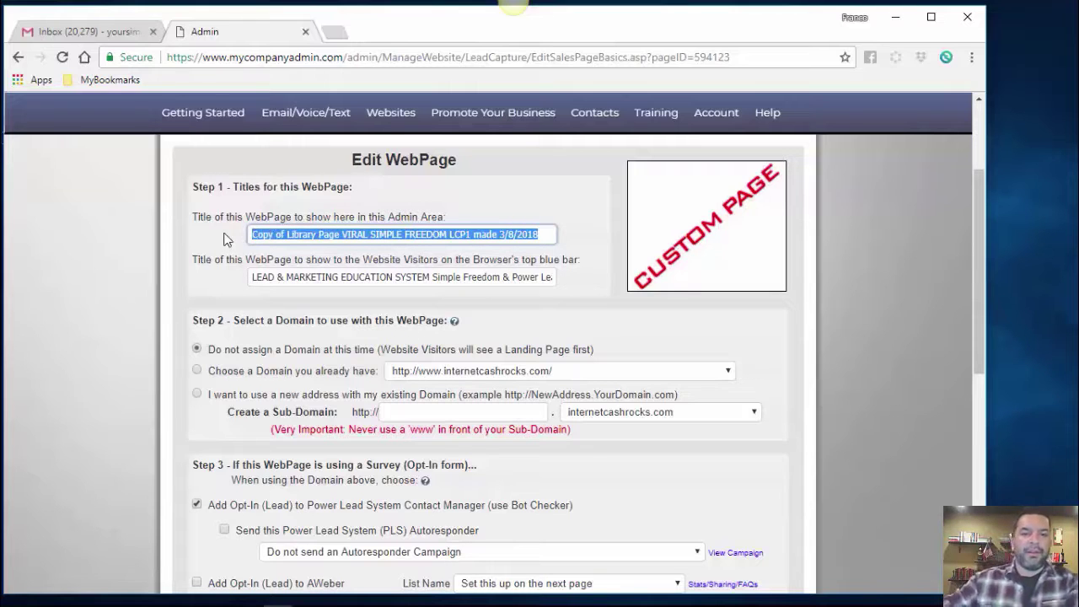
{"action": "type", "text": "SOL"}
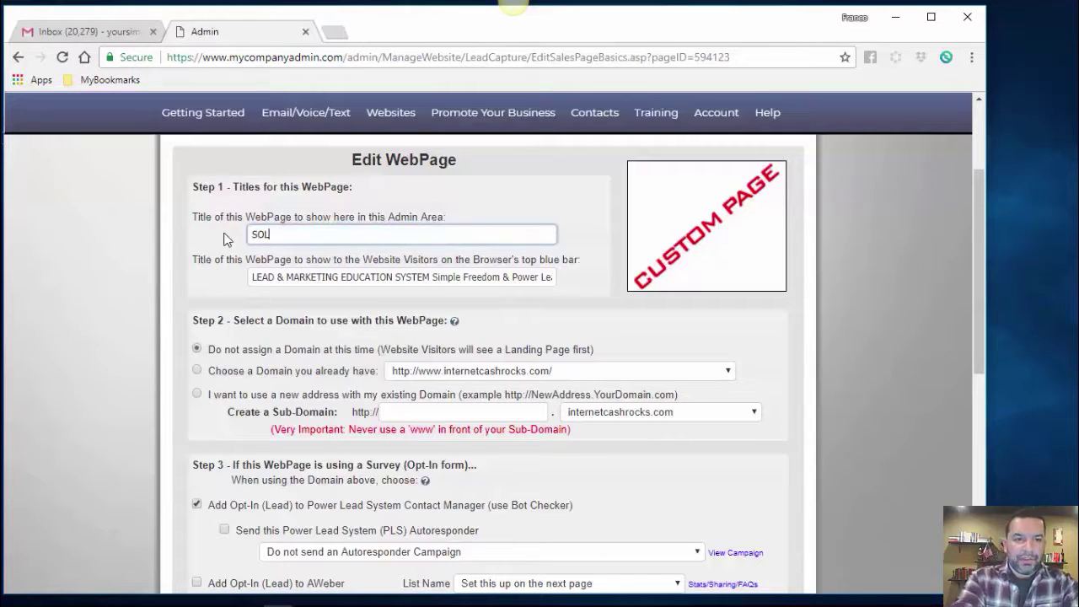
{"action": "type", "text": "O1"}
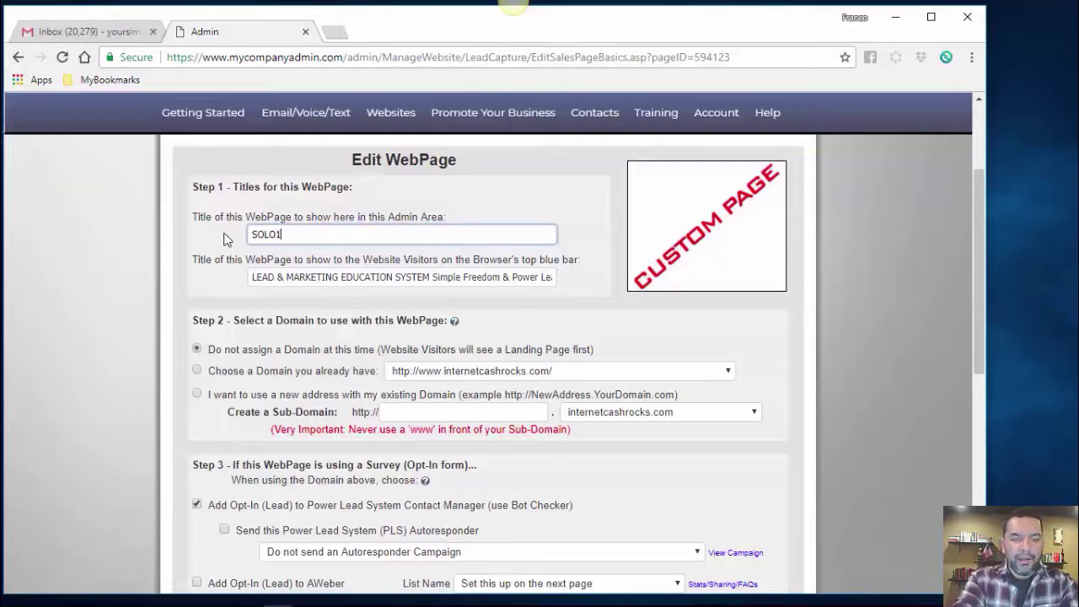
{"action": "type", "text": " LCP"}
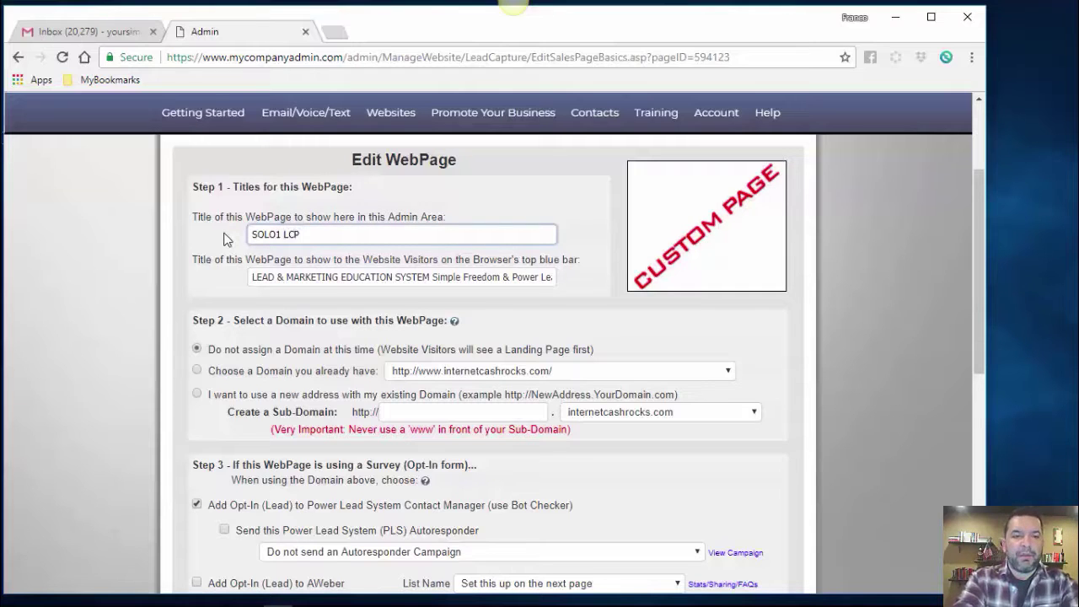
{"action": "type", "text": " CLONE"}
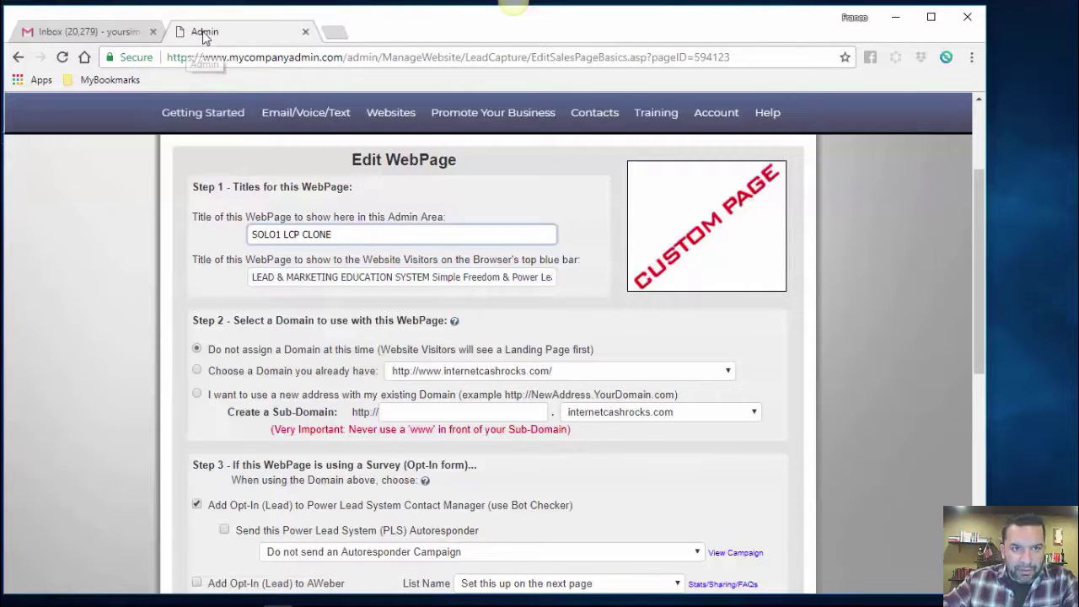
Examine the full browser title shown to website visitors and compare it with the page's admin-area title
{"action": "left_click", "coordinate": [251, 276]}
{"action": "left_click_drag", "start_coordinate": [251, 276], "coordinate": [570, 283]}
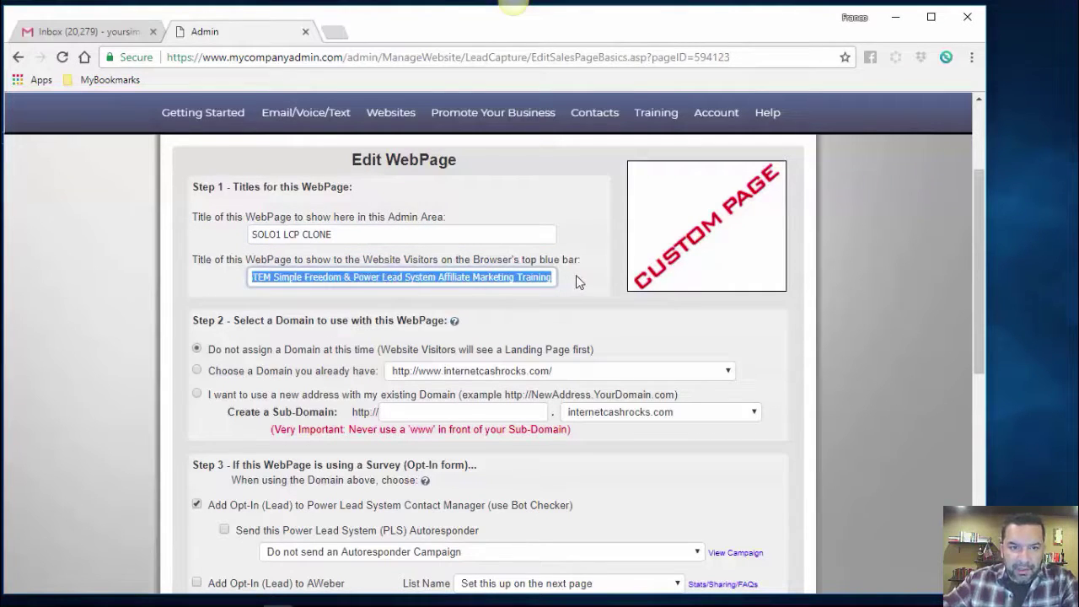
{"action": "left_click", "coordinate": [218, 292]}
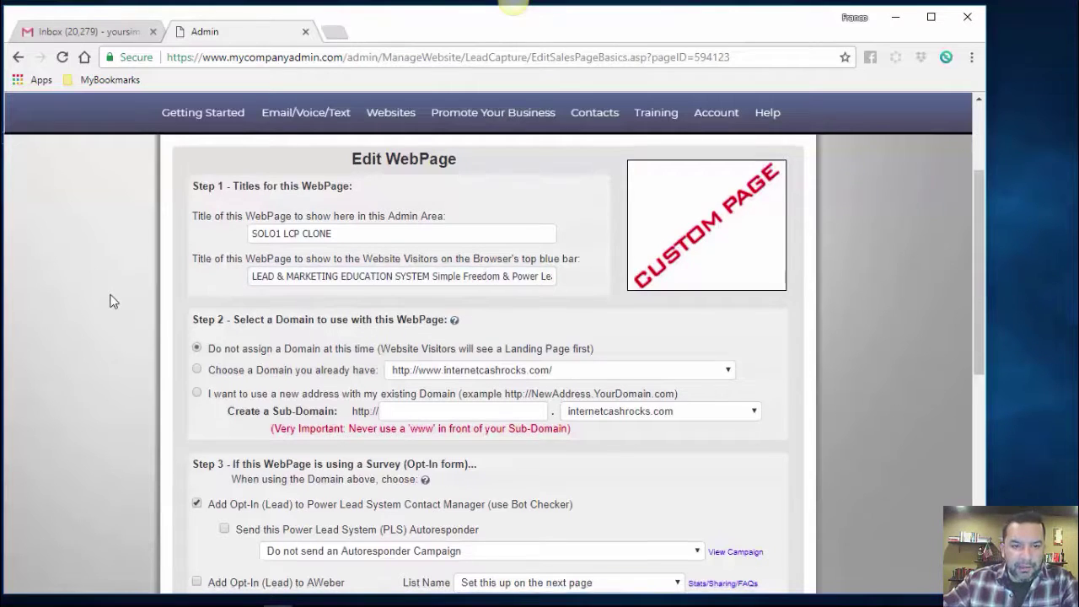
{"action": "scroll", "coordinate": [110, 299], "scroll_direction": "down", "scroll_amount": 2}
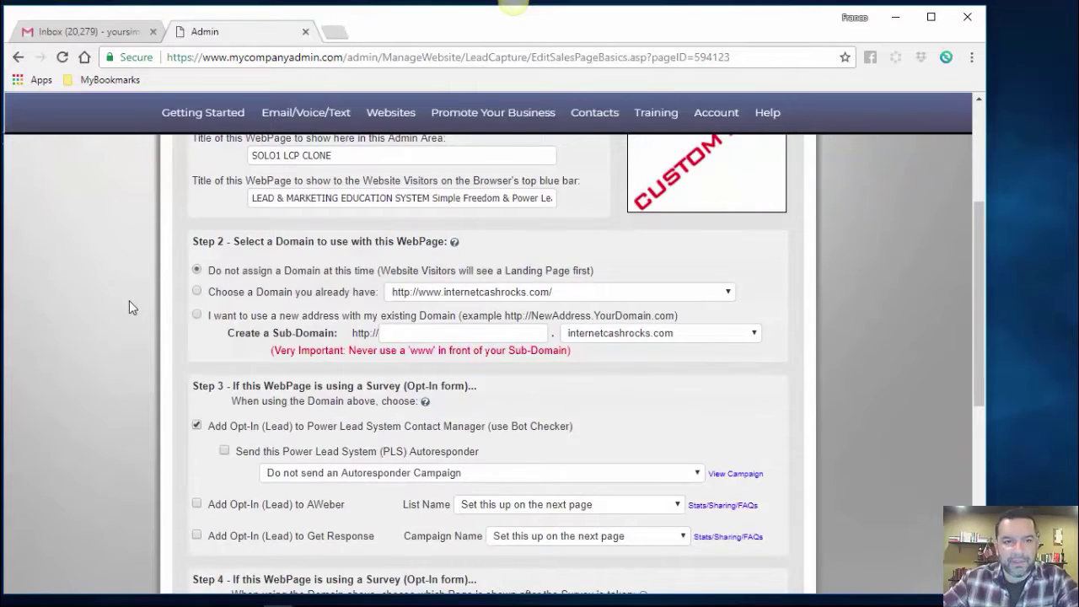
{"action": "scroll", "coordinate": [129, 310], "scroll_direction": "up", "scroll_amount": 2}
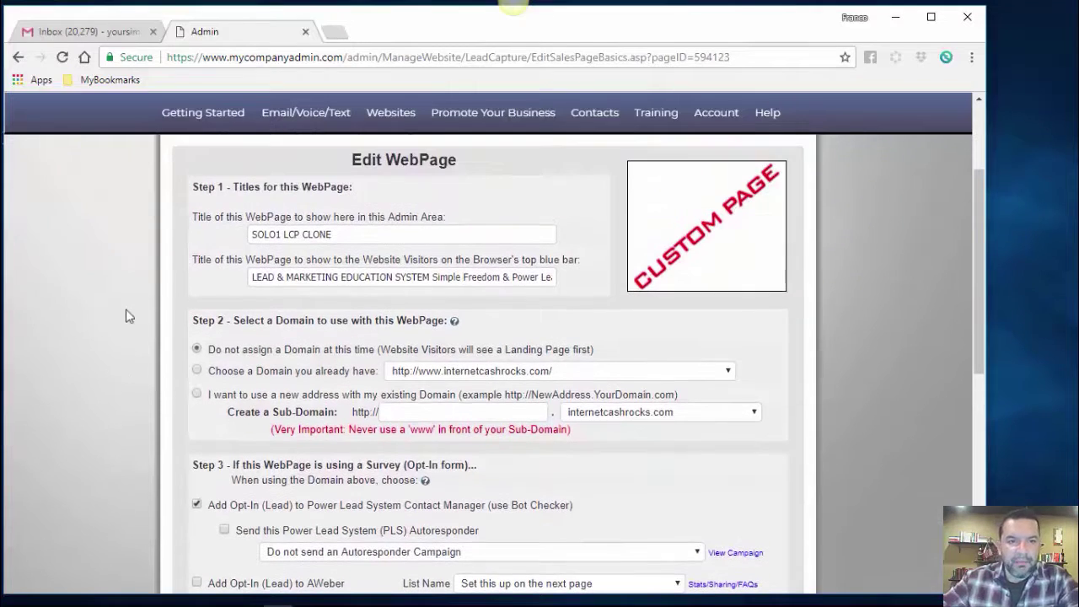
{"action": "left_click", "coordinate": [253, 236]}
{"action": "left_click_drag", "start_coordinate": [253, 235], "coordinate": [335, 235]}
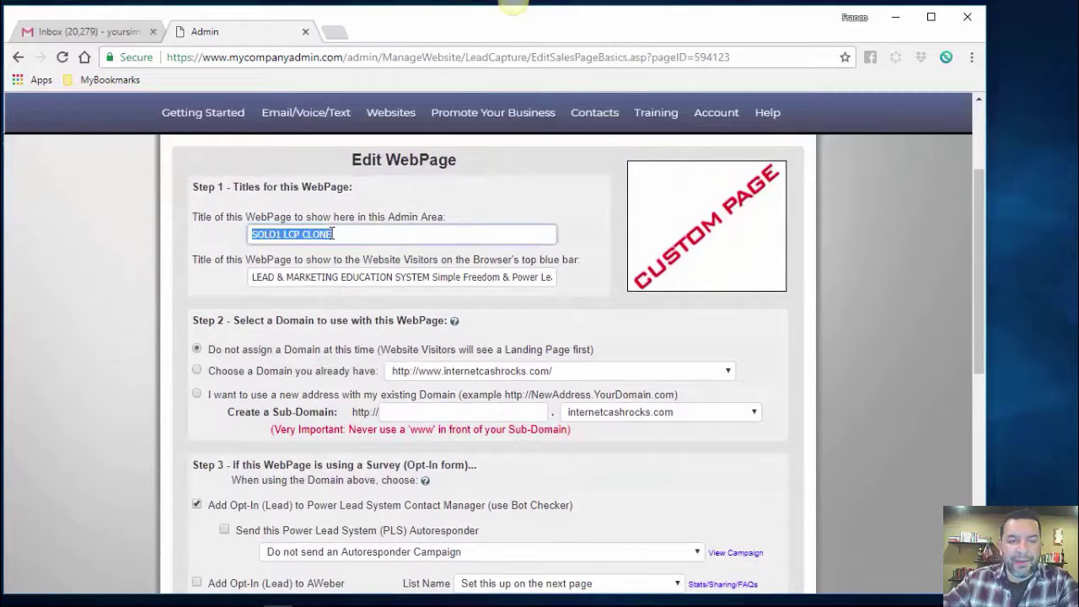
{"action": "left_click", "coordinate": [187, 242]}
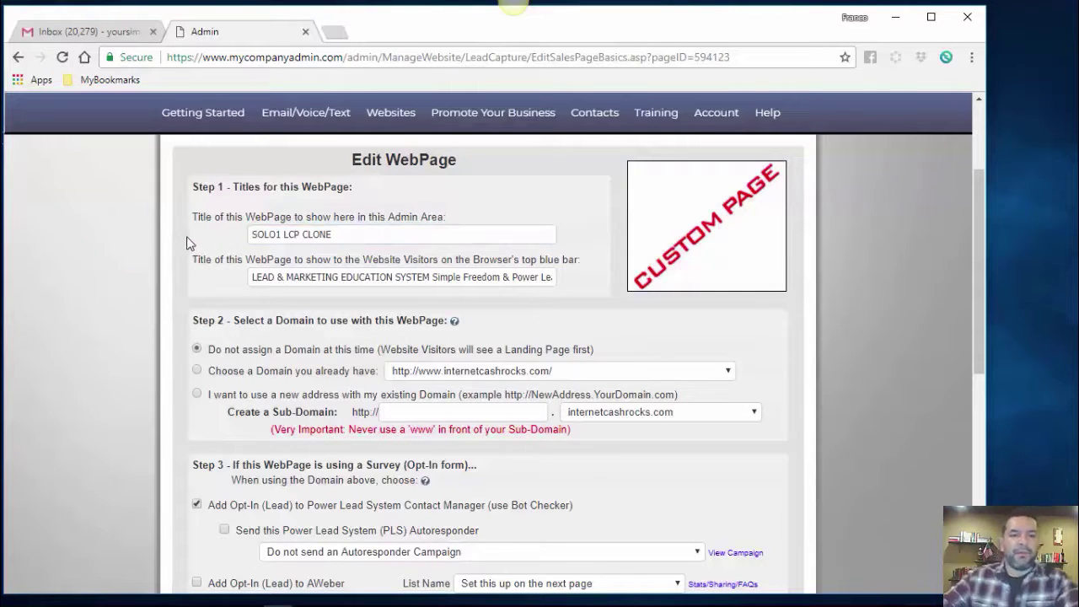
{"action": "scroll", "coordinate": [150, 296], "scroll_direction": "down", "scroll_amount": 2}
{"action": "scroll", "coordinate": [151, 300], "scroll_direction": "up", "scroll_amount": 1}
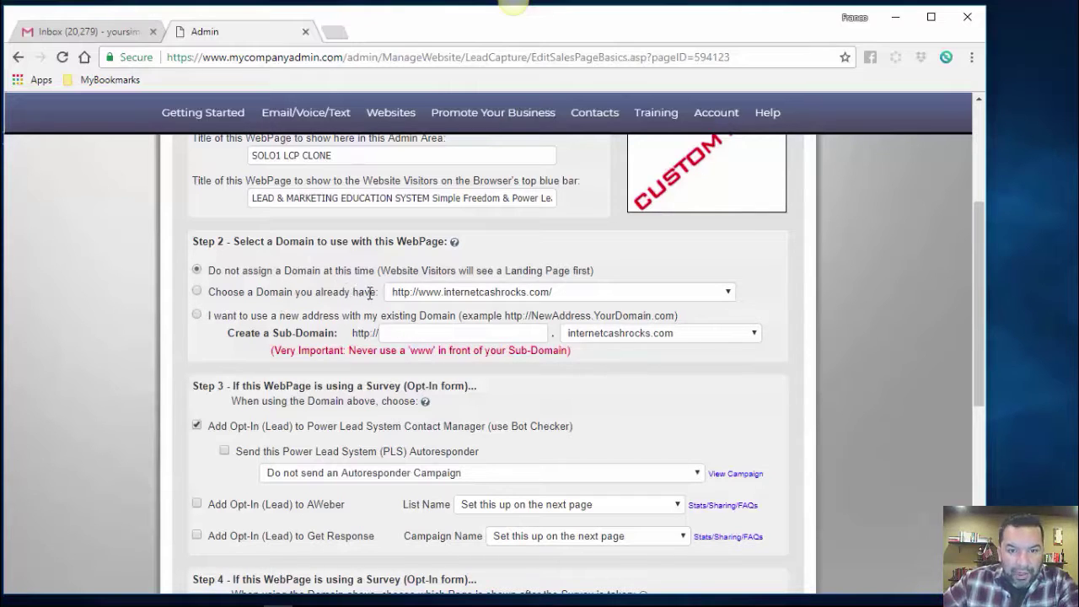
{"action": "left_click", "coordinate": [197, 291]}
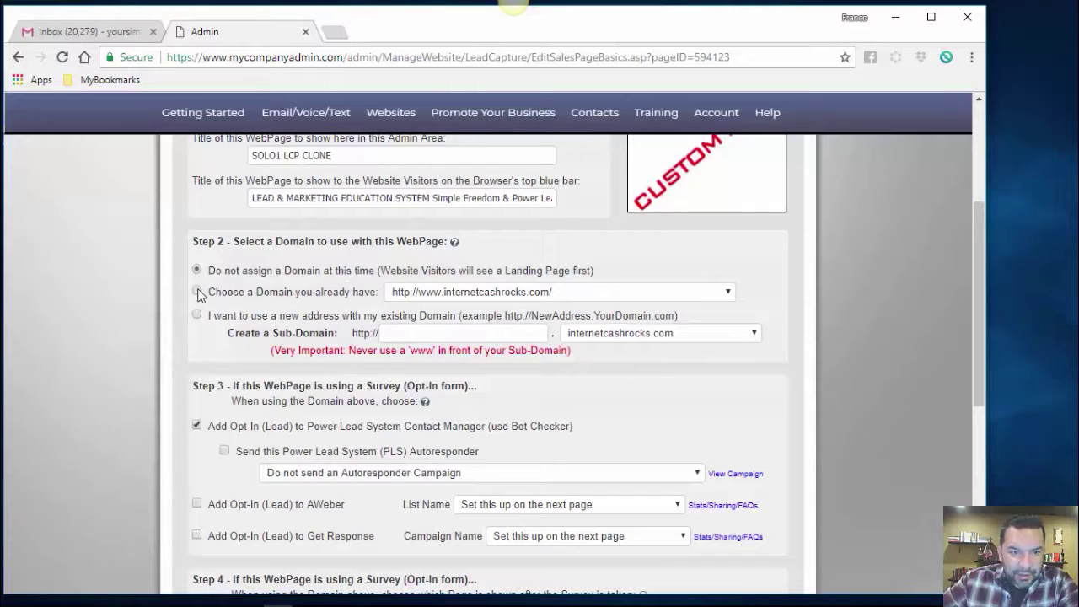
{"action": "left_click", "coordinate": [729, 293]}
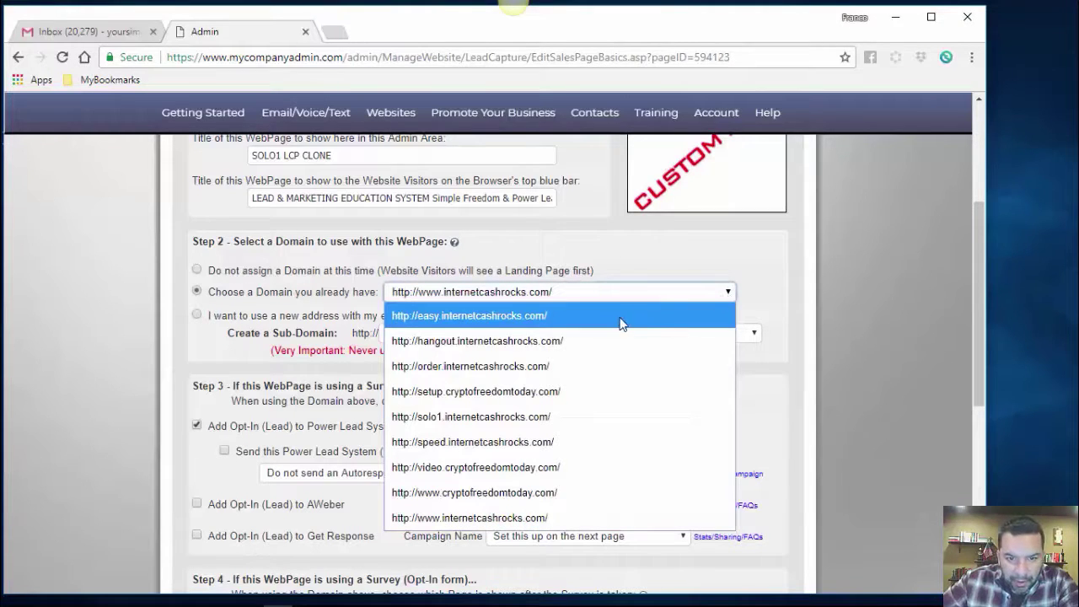
{"action": "left_click", "coordinate": [470, 421]}
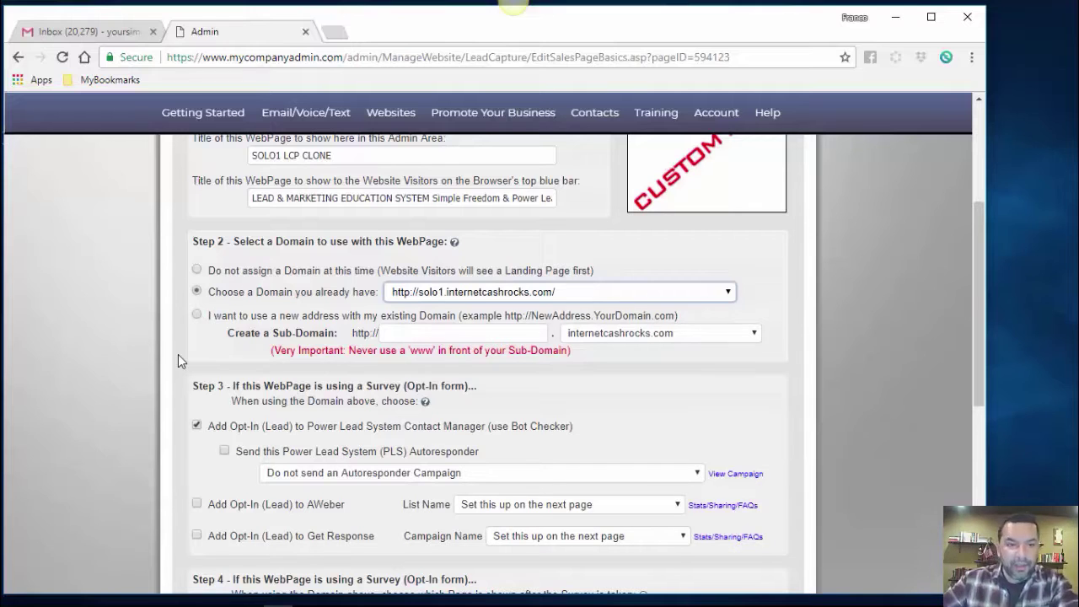
Review the page's titles and domain choice, and look over the opt-in and after-survey settings
{"action": "scroll", "coordinate": [160, 356], "scroll_direction": "down", "scroll_amount": 2}
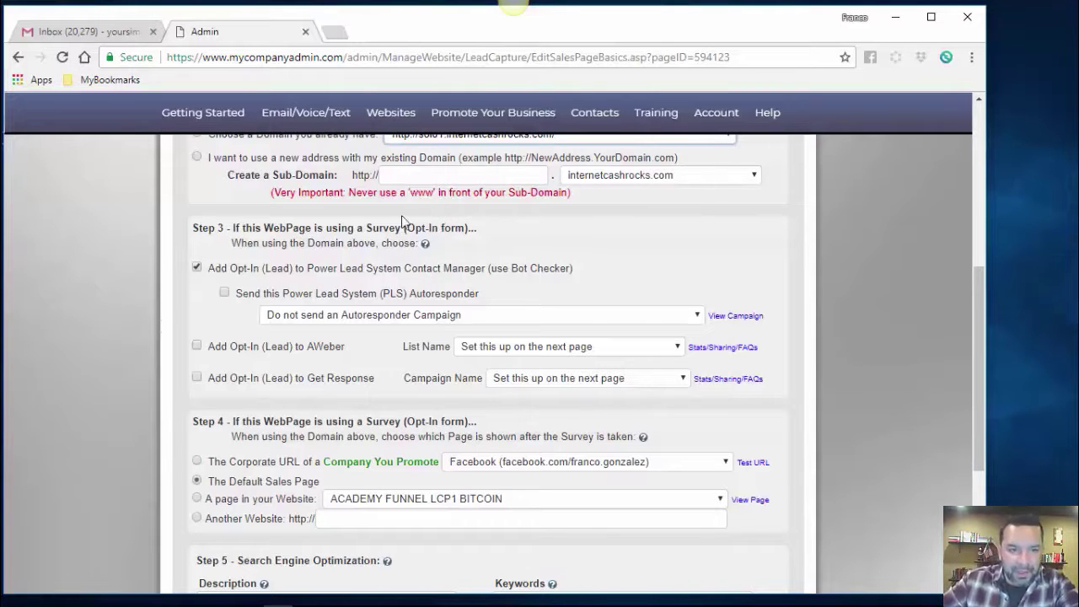
{"action": "scroll", "coordinate": [101, 347], "scroll_direction": "up", "scroll_amount": 2}
{"action": "scroll", "coordinate": [103, 353], "scroll_direction": "up", "scroll_amount": 3}
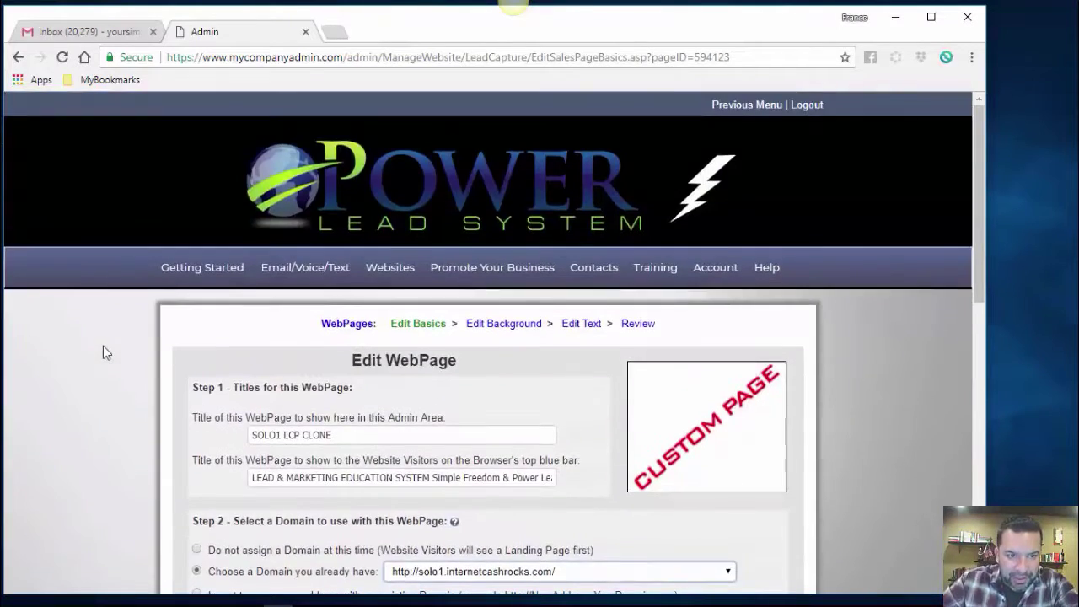
{"action": "scroll", "coordinate": [103, 352], "scroll_direction": "down", "scroll_amount": 2}
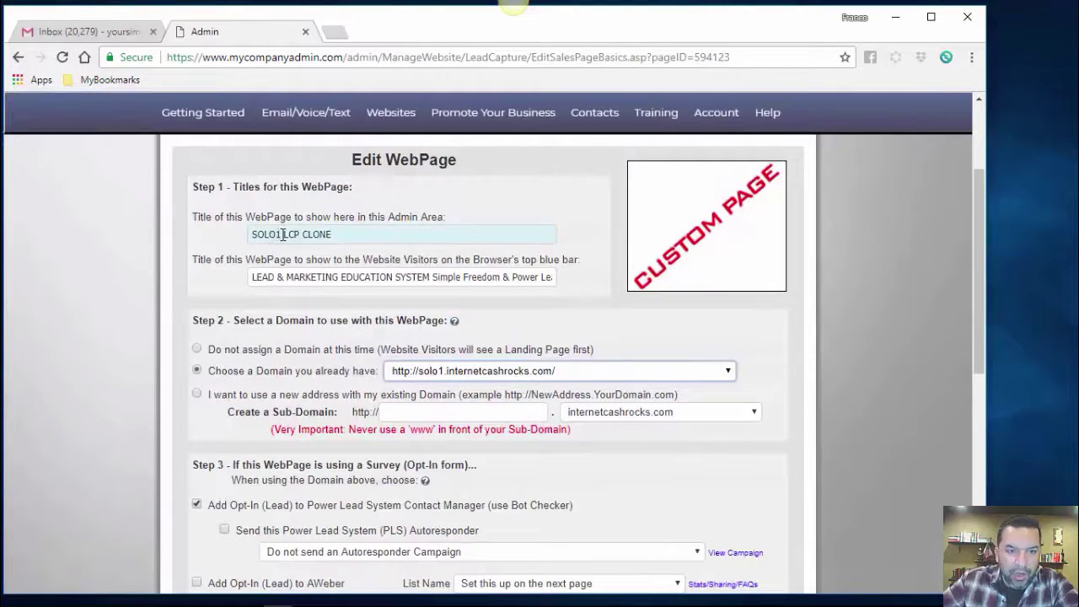
{"action": "scroll", "coordinate": [140, 339], "scroll_direction": "down", "scroll_amount": 2}
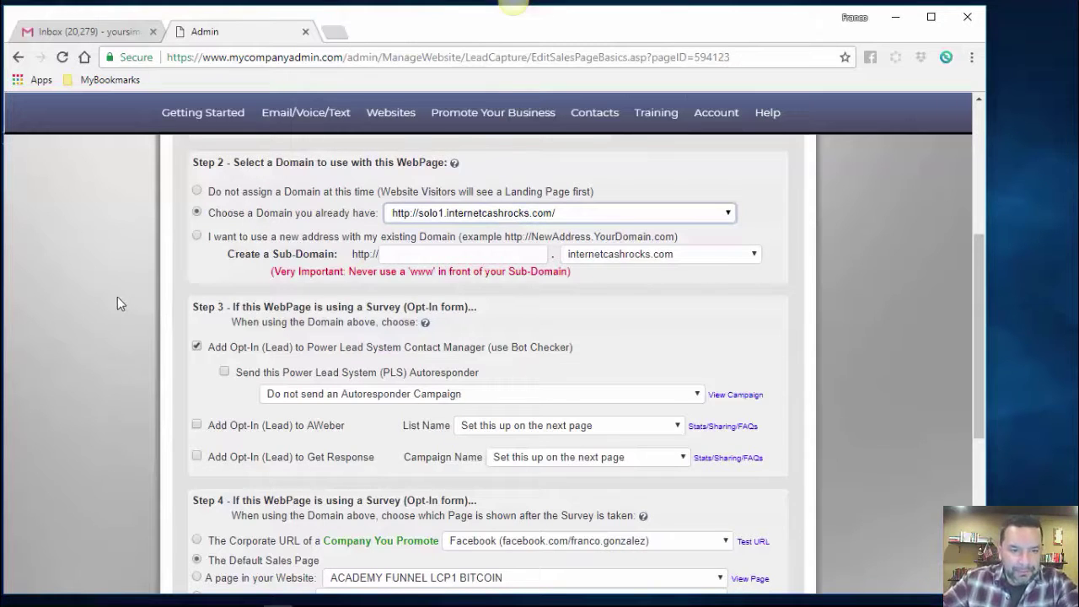
{"action": "scroll", "coordinate": [109, 295], "scroll_direction": "down", "scroll_amount": 1}
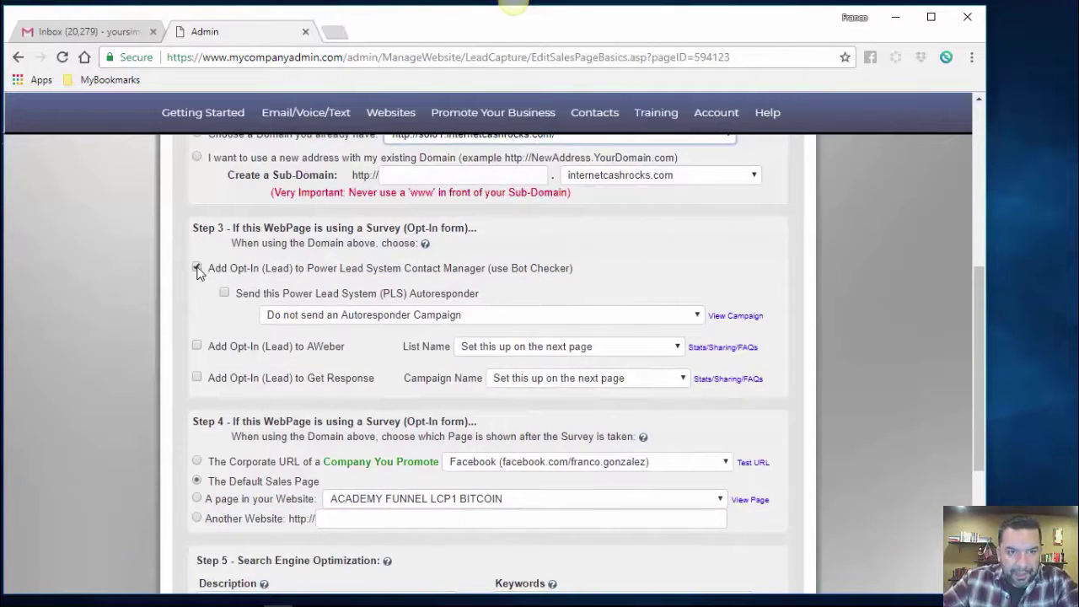
{"action": "scroll", "coordinate": [168, 279], "scroll_direction": "down", "scroll_amount": 1}
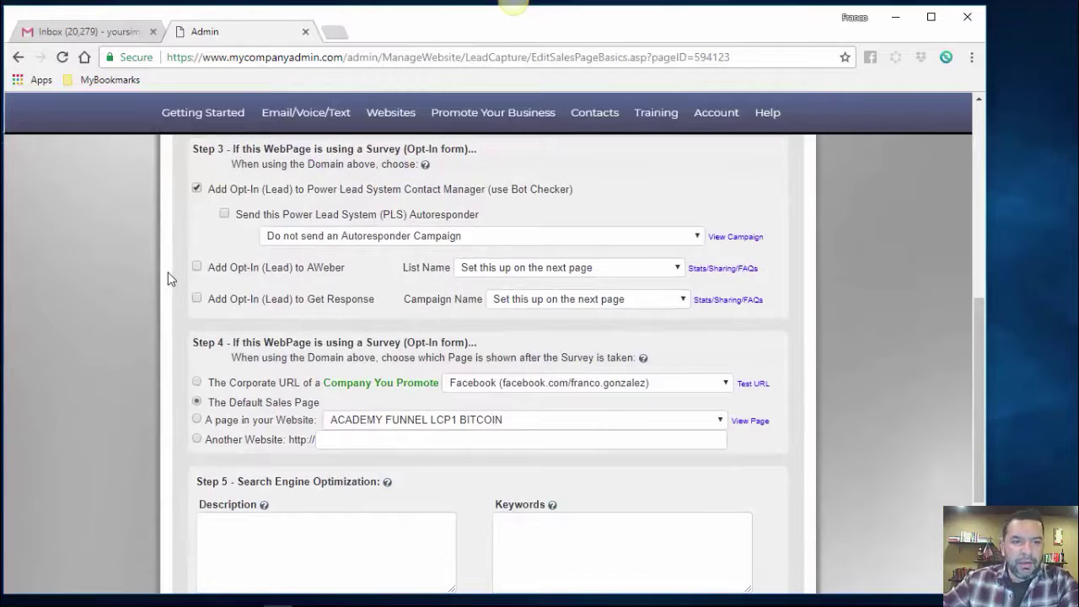
Enable the Power Lead System autoresponder for opt-ins and choose PLS Opportunity Campaign (no first name) (14 msgs) as its campaign
{"action": "scroll", "coordinate": [168, 273], "scroll_direction": "up", "scroll_amount": 1}
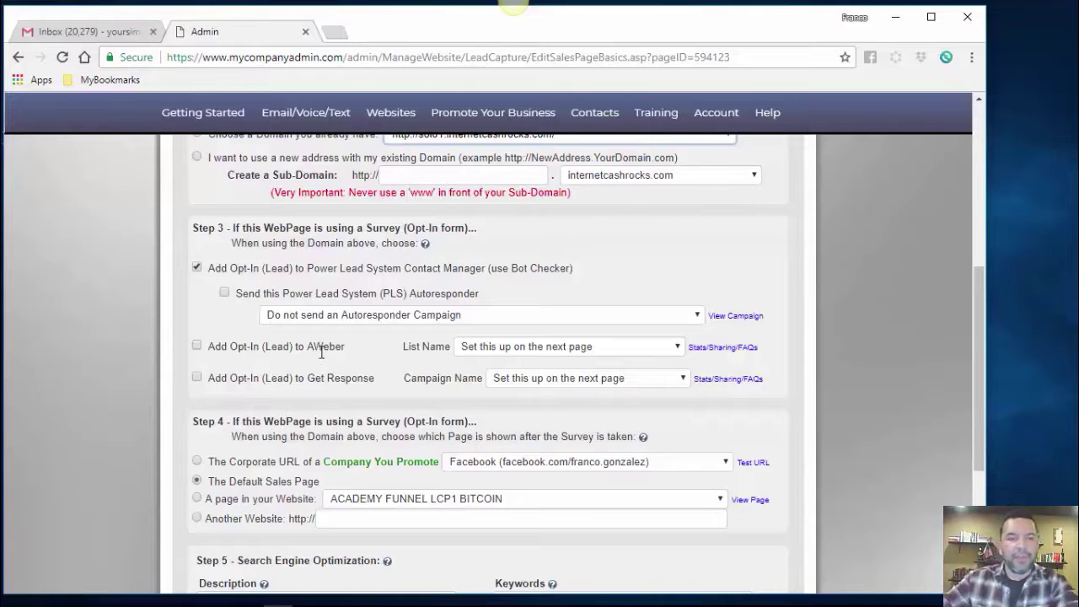
{"action": "left_click", "coordinate": [224, 292]}
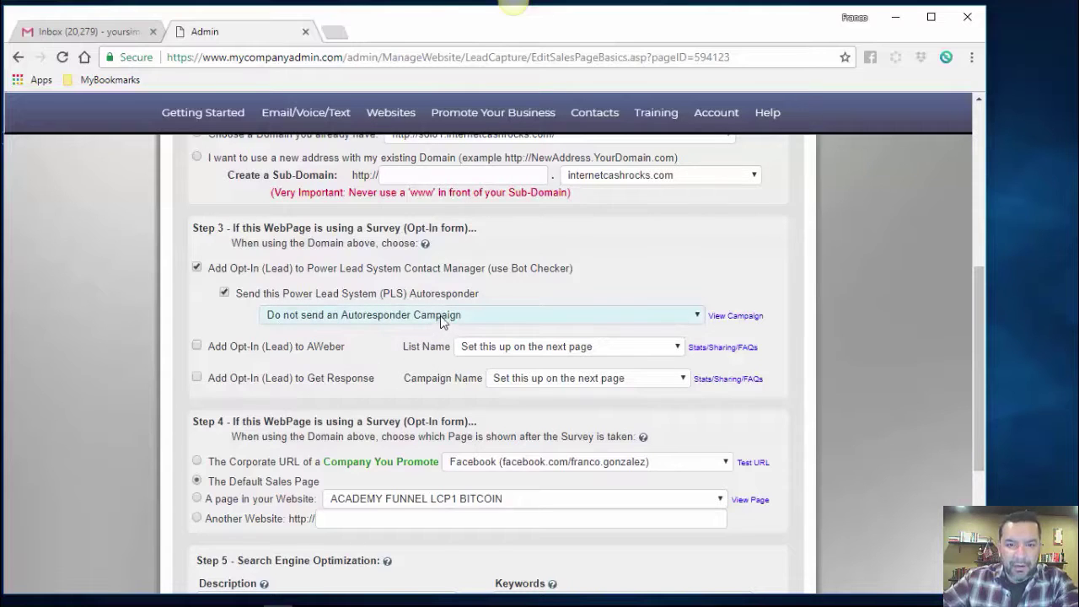
{"action": "left_click", "coordinate": [700, 317]}
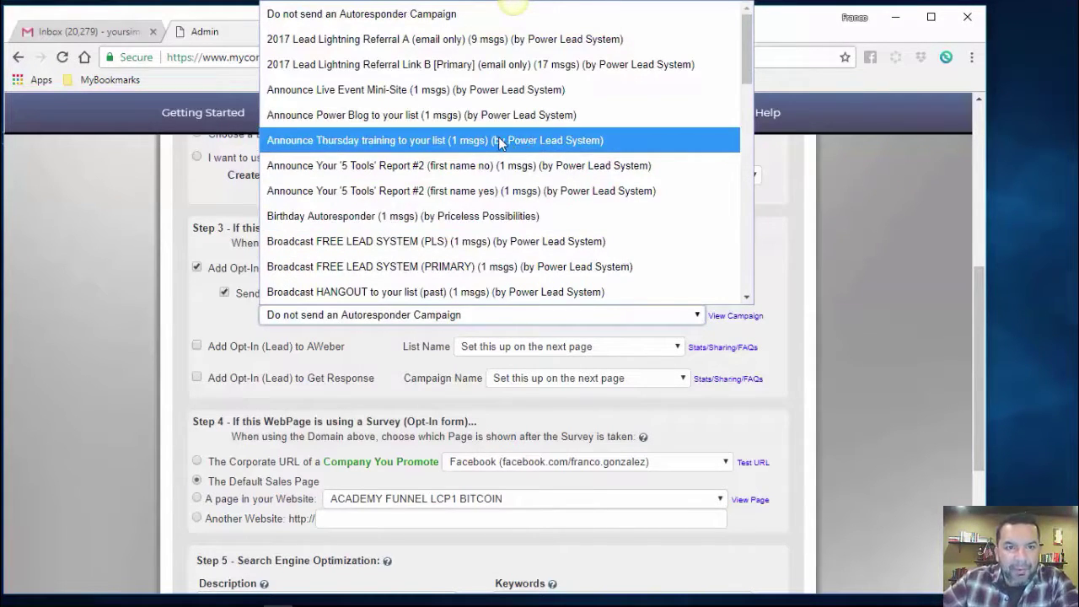
{"action": "scroll", "coordinate": [498, 140], "scroll_direction": "down", "scroll_amount": 4}
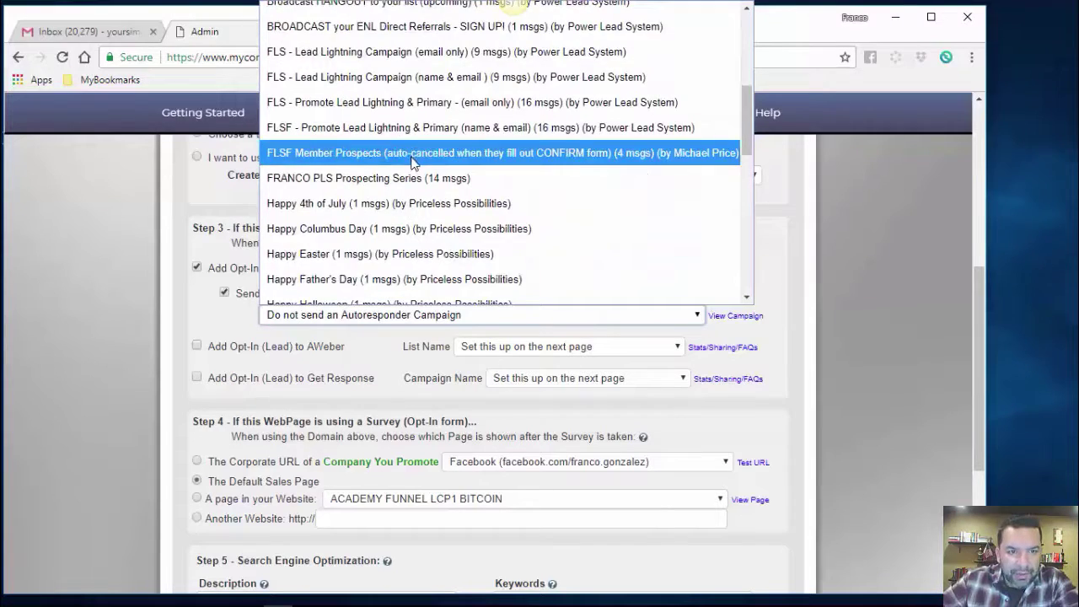
{"action": "scroll", "coordinate": [409, 159], "scroll_direction": "down", "scroll_amount": 7}
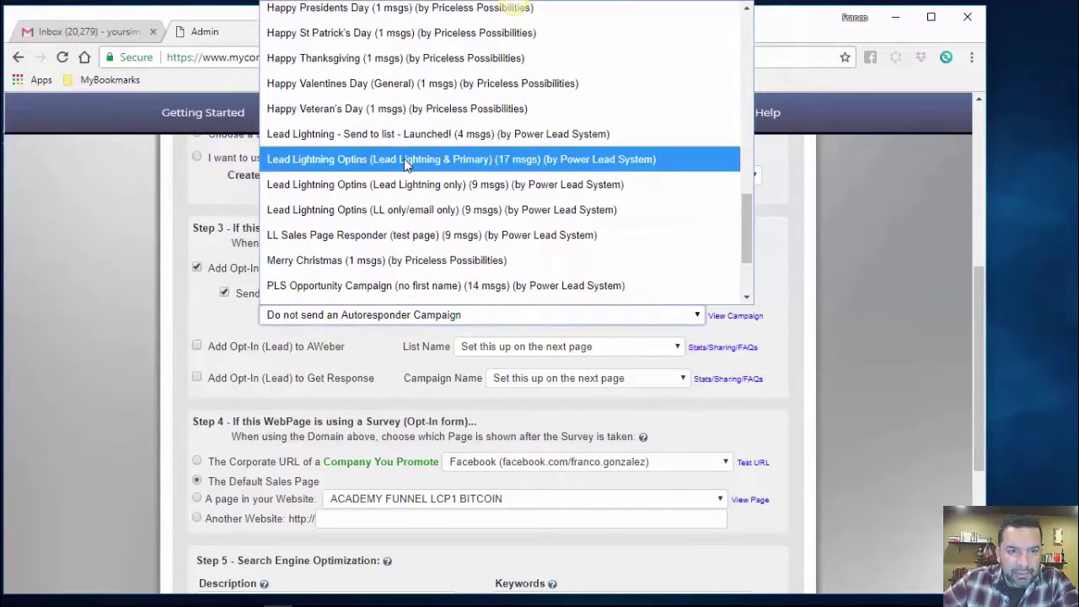
{"action": "scroll", "coordinate": [404, 159], "scroll_direction": "down", "scroll_amount": 2}
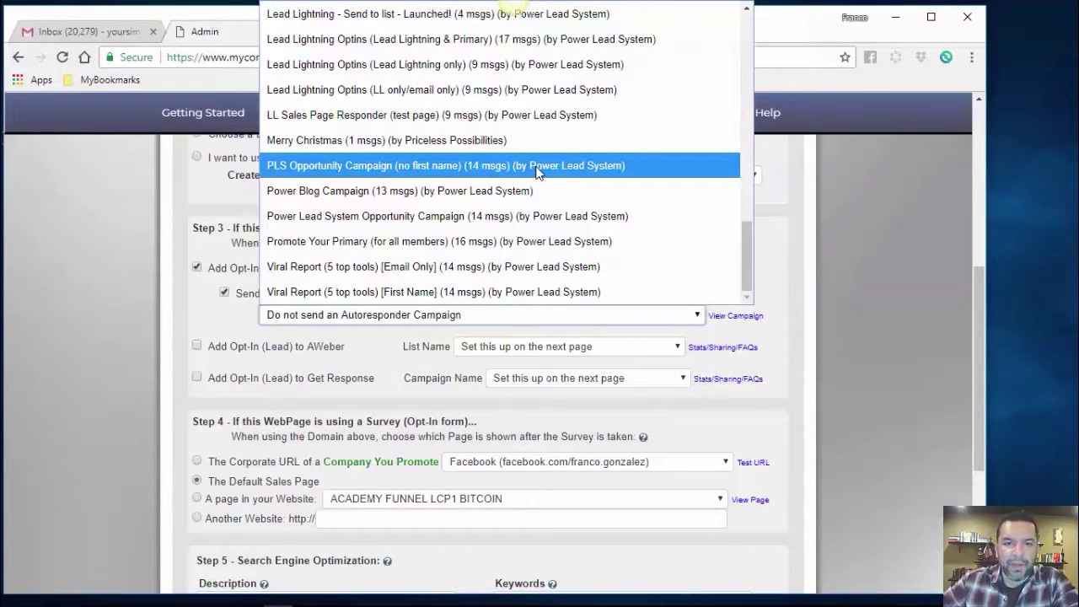
{"action": "left_click", "coordinate": [425, 165]}
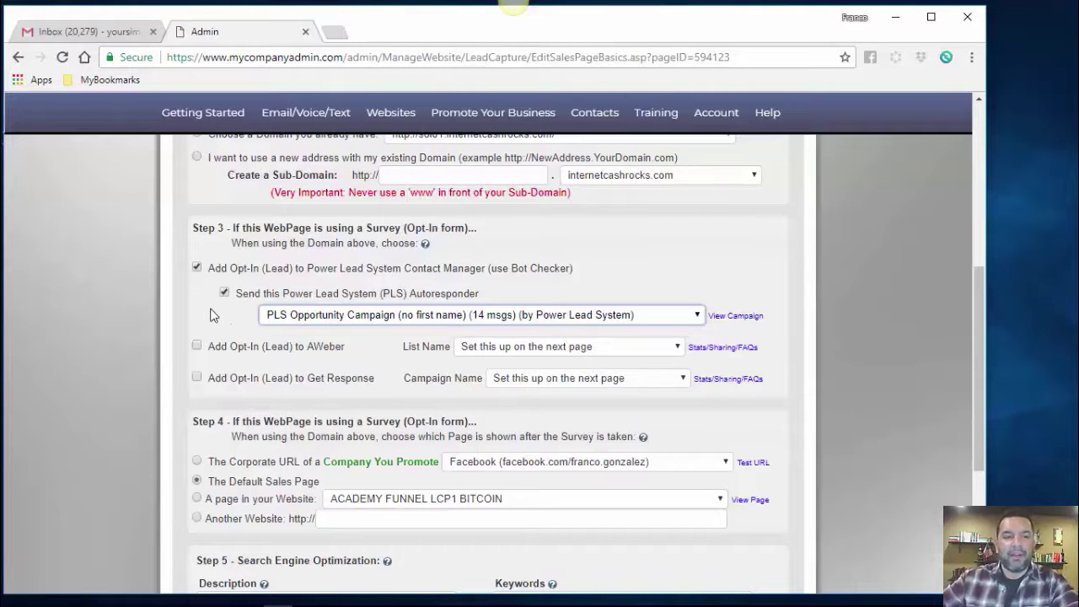
Begin the page's search engine description with "FASTEST WAY TO EARN CASH FLOW ONLINE -"
{"action": "scroll", "coordinate": [168, 319], "scroll_direction": "down", "scroll_amount": 1}
{"action": "scroll", "coordinate": [169, 318], "scroll_direction": "down", "scroll_amount": 2}
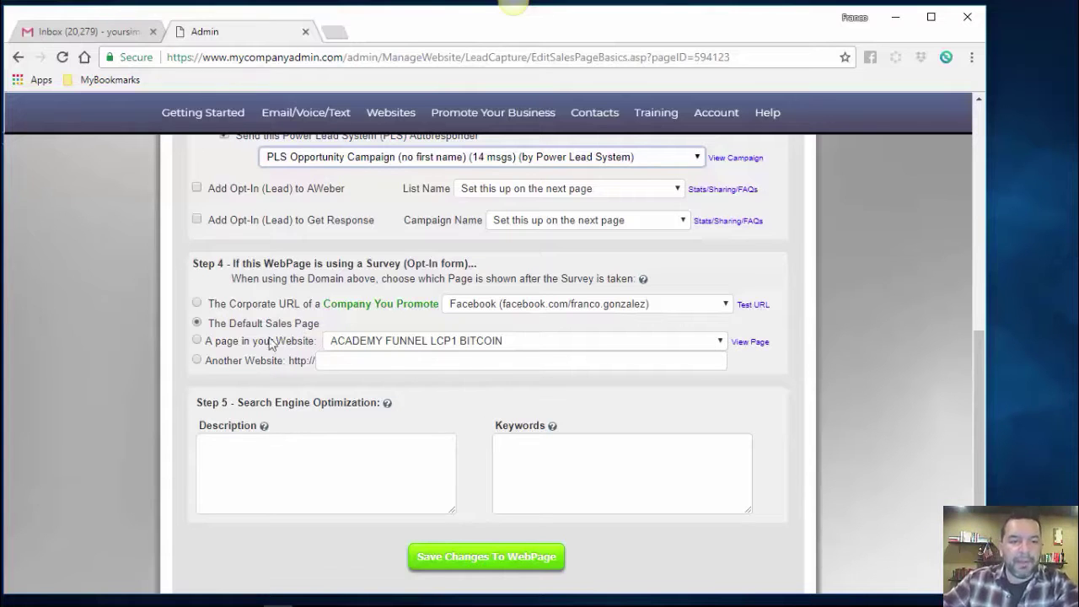
{"action": "scroll", "coordinate": [120, 376], "scroll_direction": "down", "scroll_amount": 1}
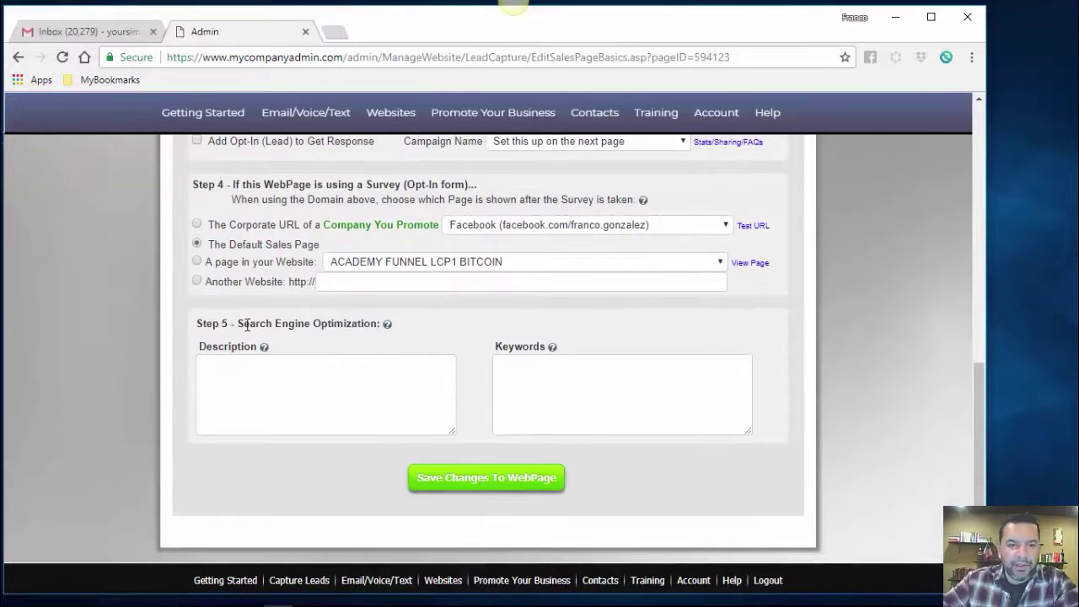
{"action": "left_click", "coordinate": [220, 357]}
{"action": "left_click", "coordinate": [560, 377]}
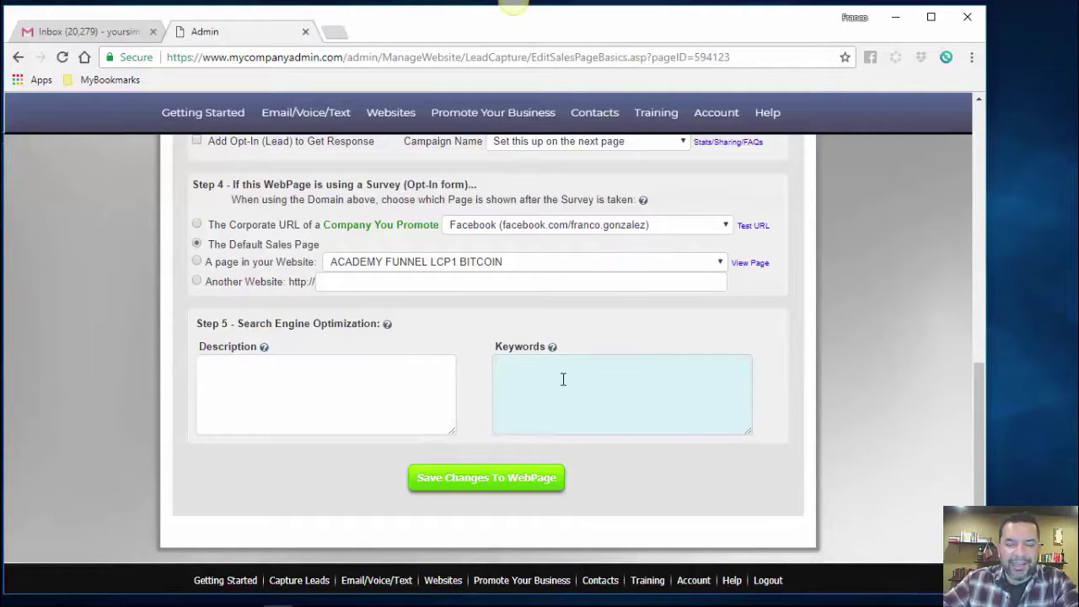
{"action": "left_click", "coordinate": [232, 368]}
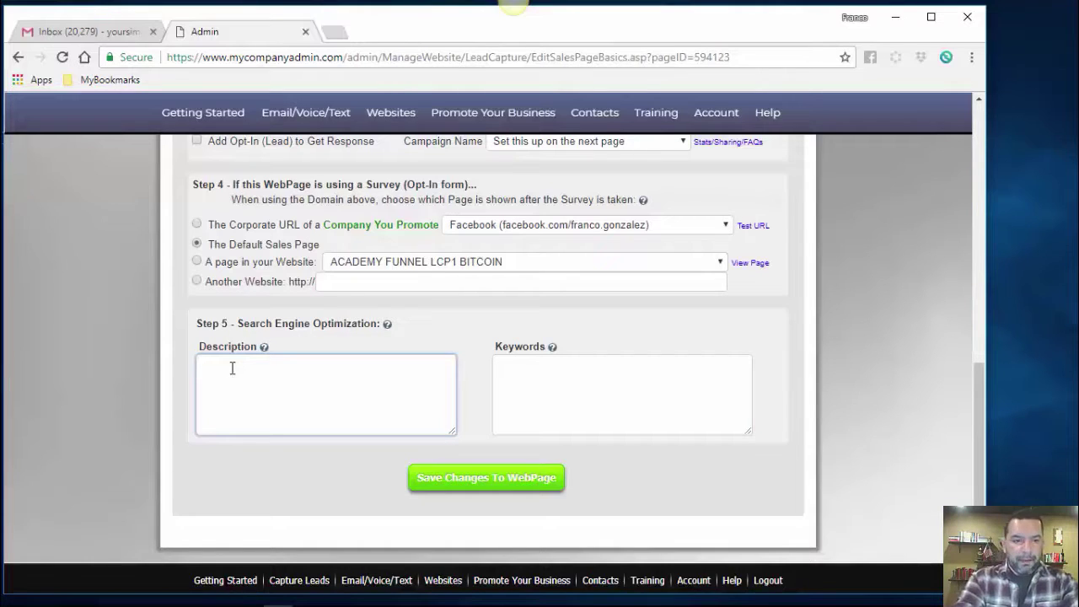
{"action": "type", "text": "FASTEST"}
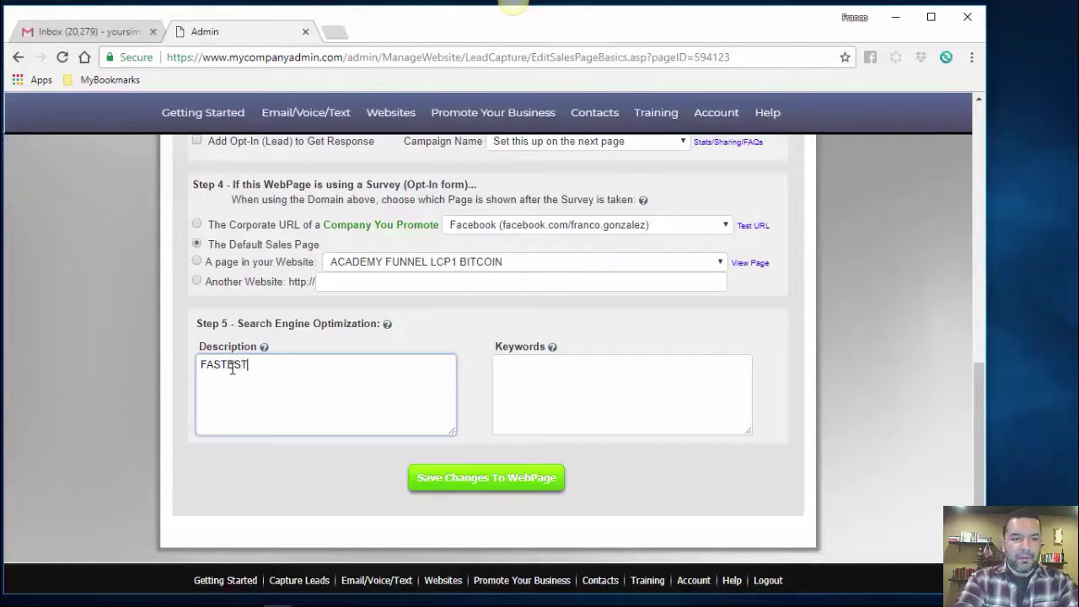
{"action": "type", "text": " WAY TO E"}
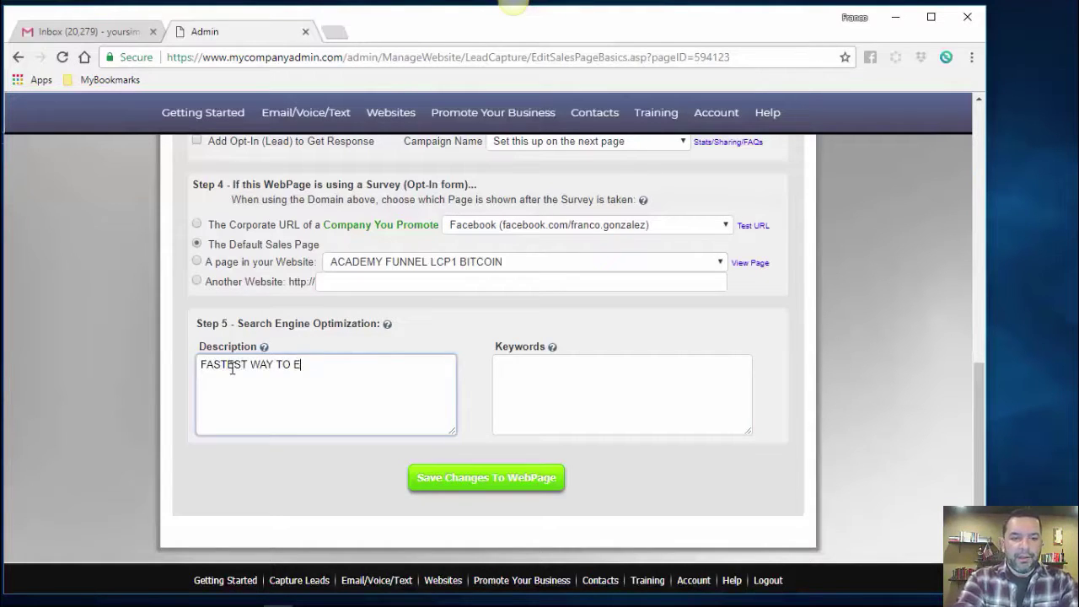
{"action": "type", "text": "ARN CASH F"}
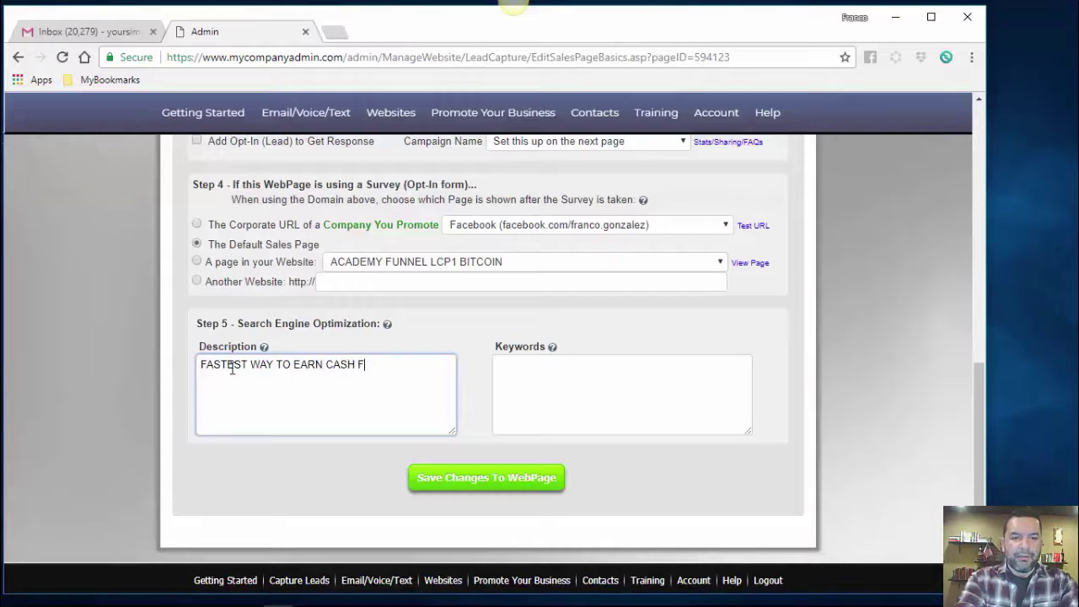
{"action": "type", "text": "LOW ONLINE -"}
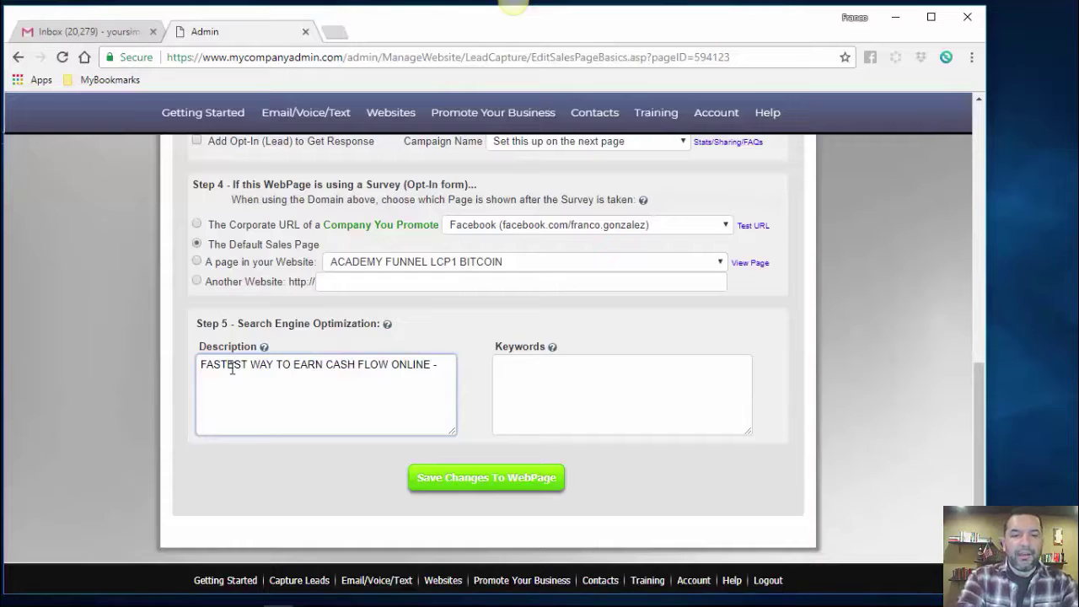
Continue the search engine description with "Power Lead System Review of a Simple and Fun Cash Creation Program"
{"action": "type", "text": " Pow"}
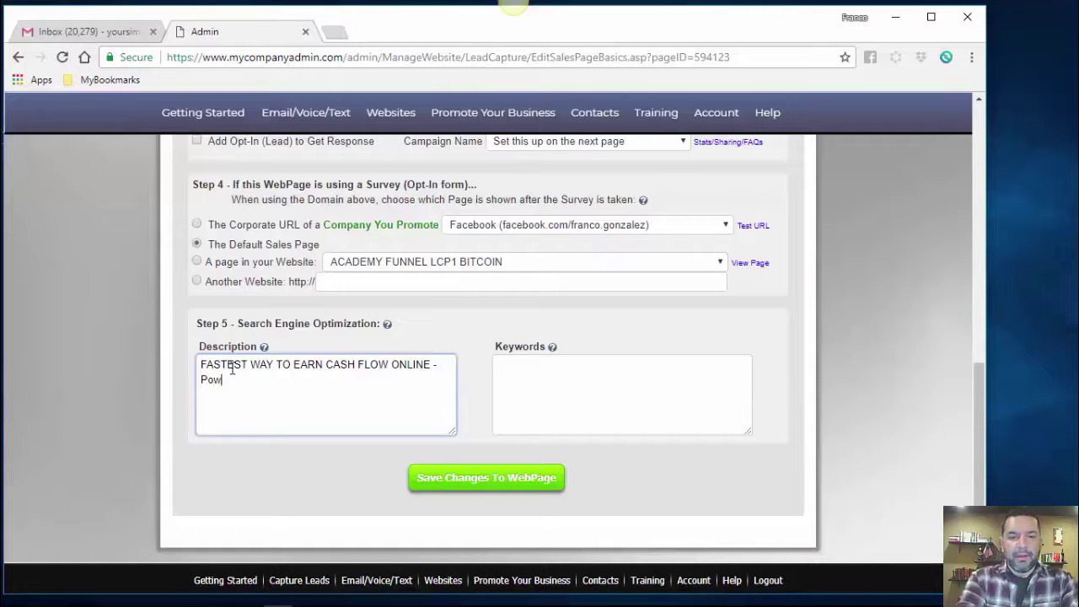
{"action": "type", "text": "er Lead System Review "}
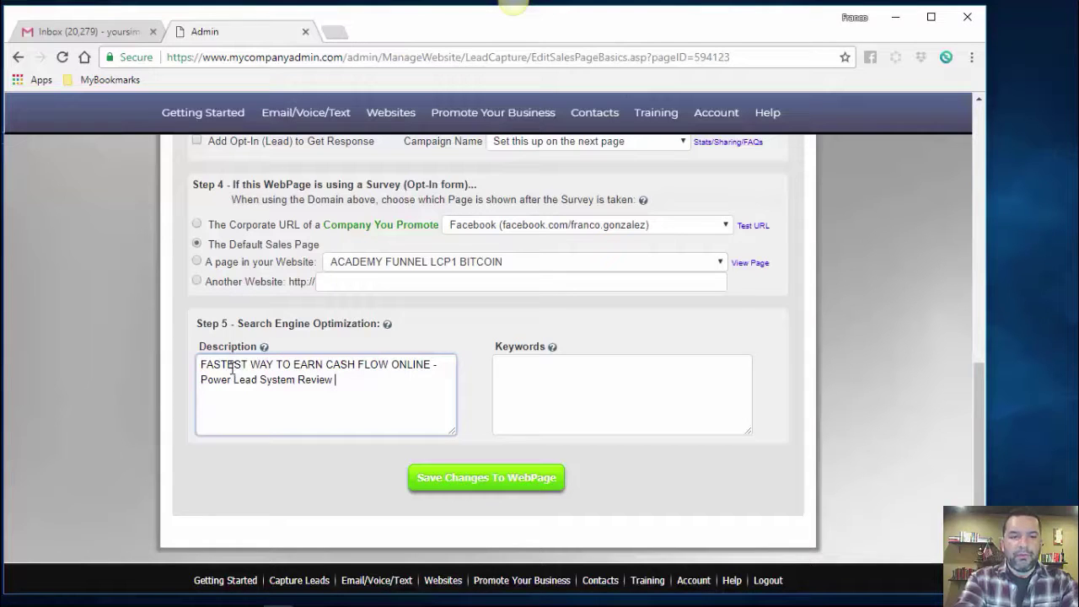
{"action": "type", "text": "of a "}
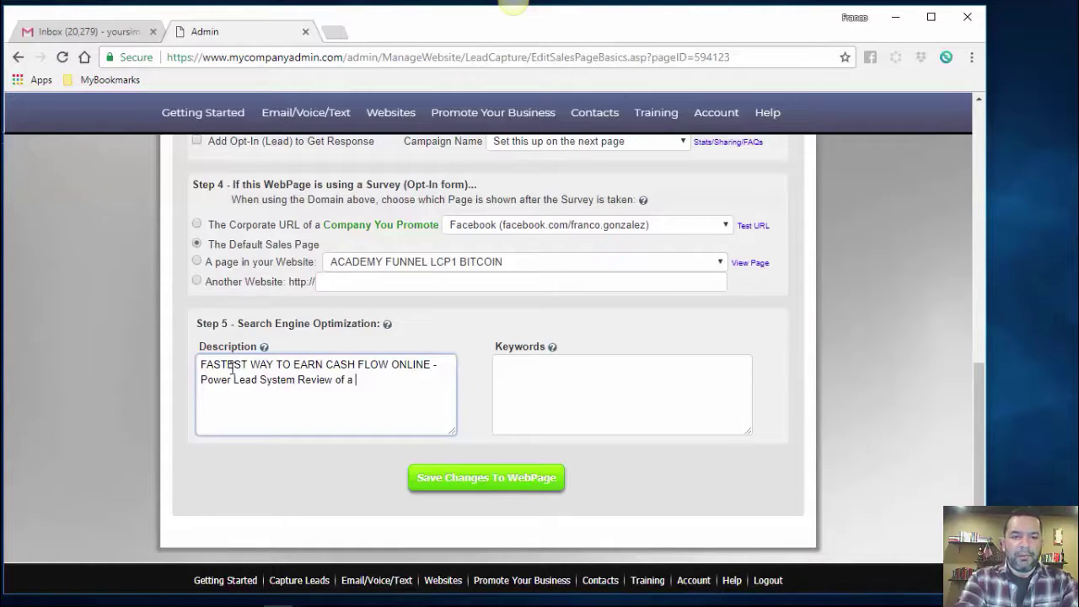
{"action": "type", "text": "Simple and Fun "}
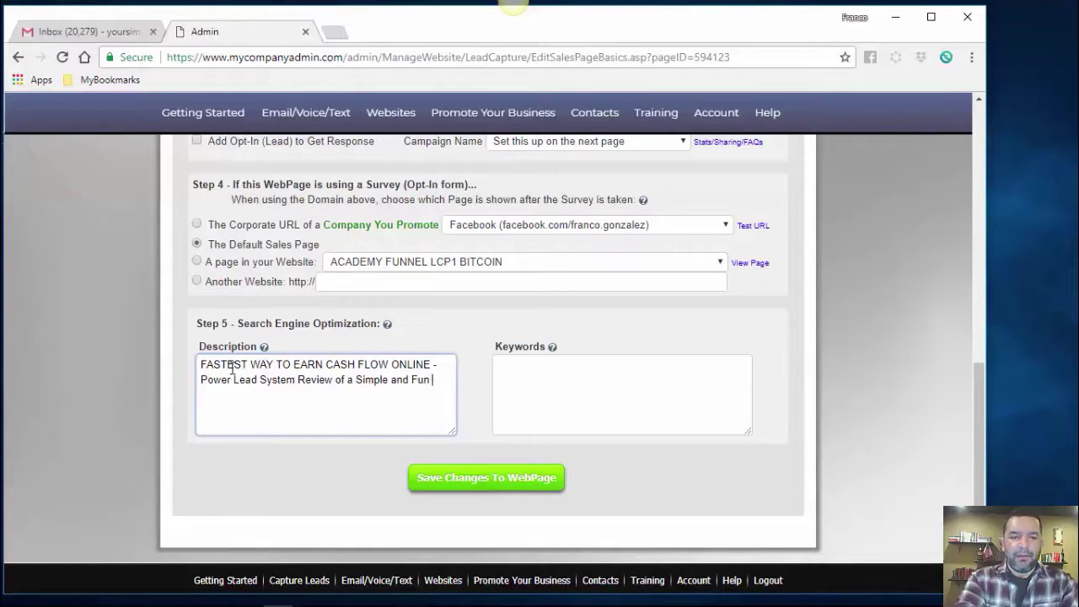
{"action": "type", "text": "Cash Fl"}
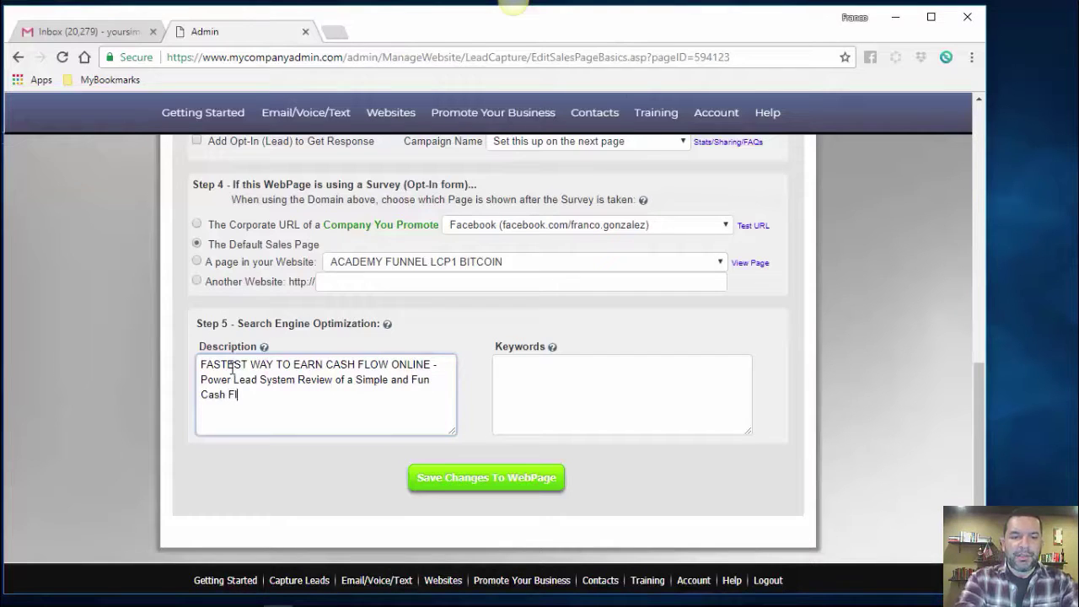
{"action": "key", "text": "BackSpace"}
{"action": "key", "text": "BackSpace"}
{"action": "type", "text": "Creat"}
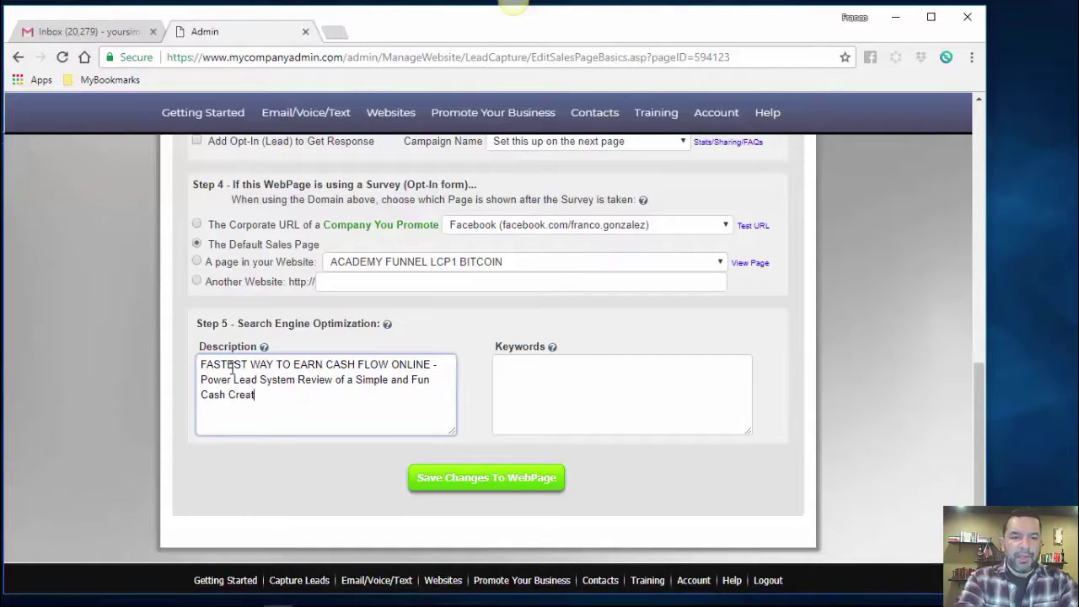
{"action": "type", "text": "ion Program"}
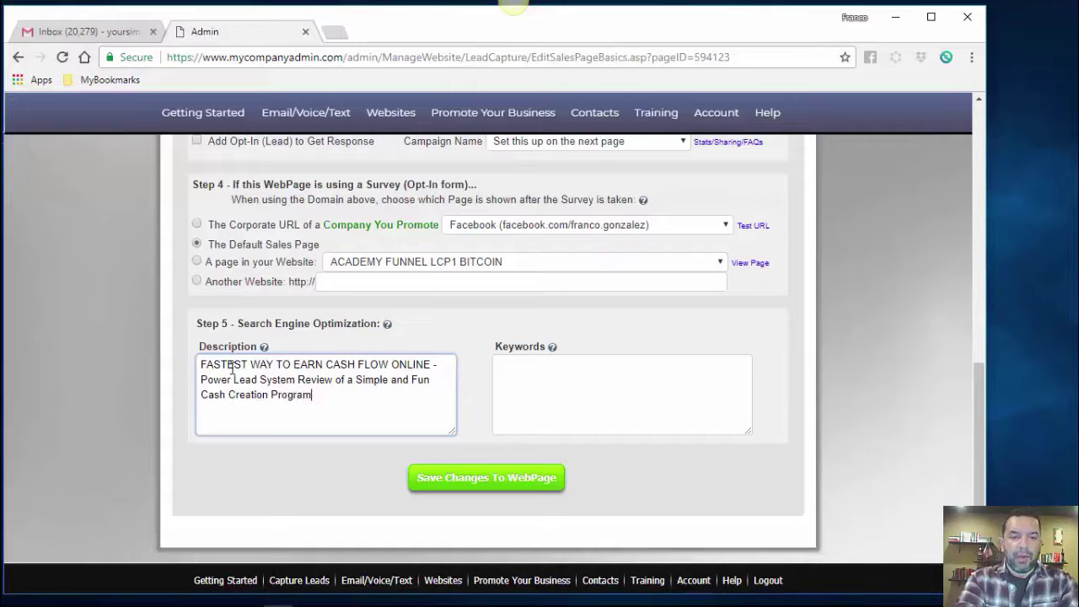
Extend the search engine description with "for Online Home Based Entrepreneur"
{"action": "type", "text": " for Onlin"}
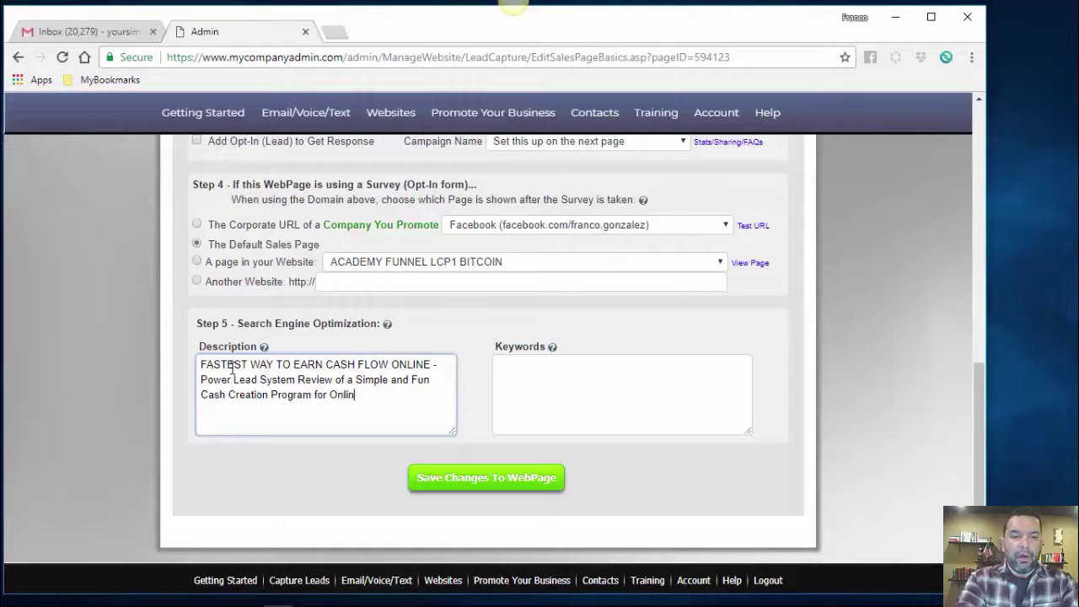
{"action": "type", "text": "e Home Based "}
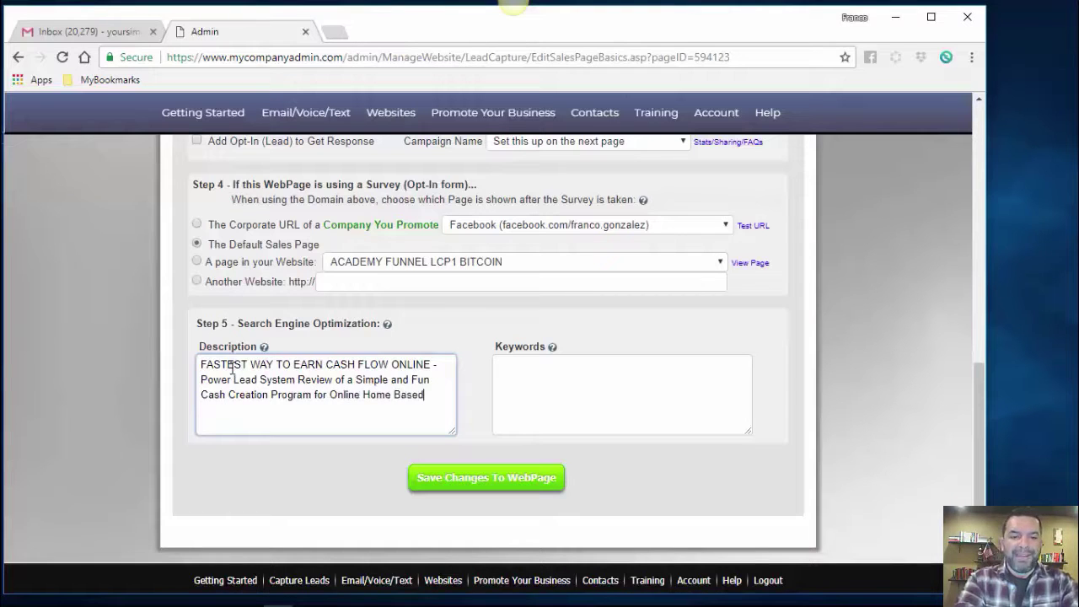
{"action": "type", "text": "Entrpere"}
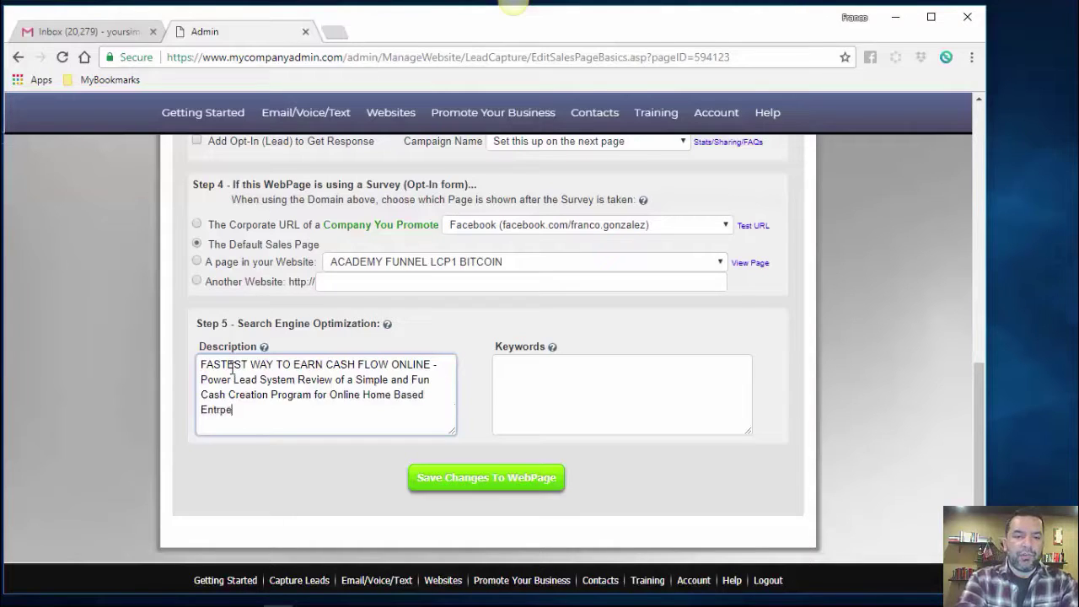
{"action": "key", "text": "BackSpace"}
{"action": "key", "text": "BackSpace"}
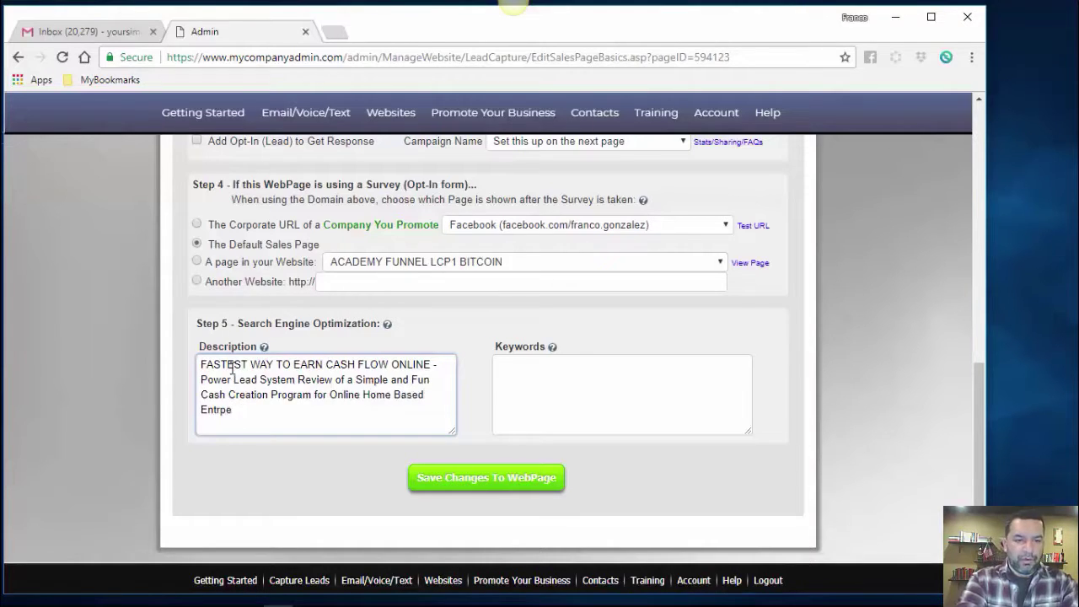
{"action": "key", "text": "BackSpace"}
{"action": "key", "text": "BackSpace"}
{"action": "type", "text": "ppre"}
{"action": "key", "text": "BackSpace"}
{"action": "key", "text": "BackSpace"}
{"action": "key", "text": "BackSpace"}
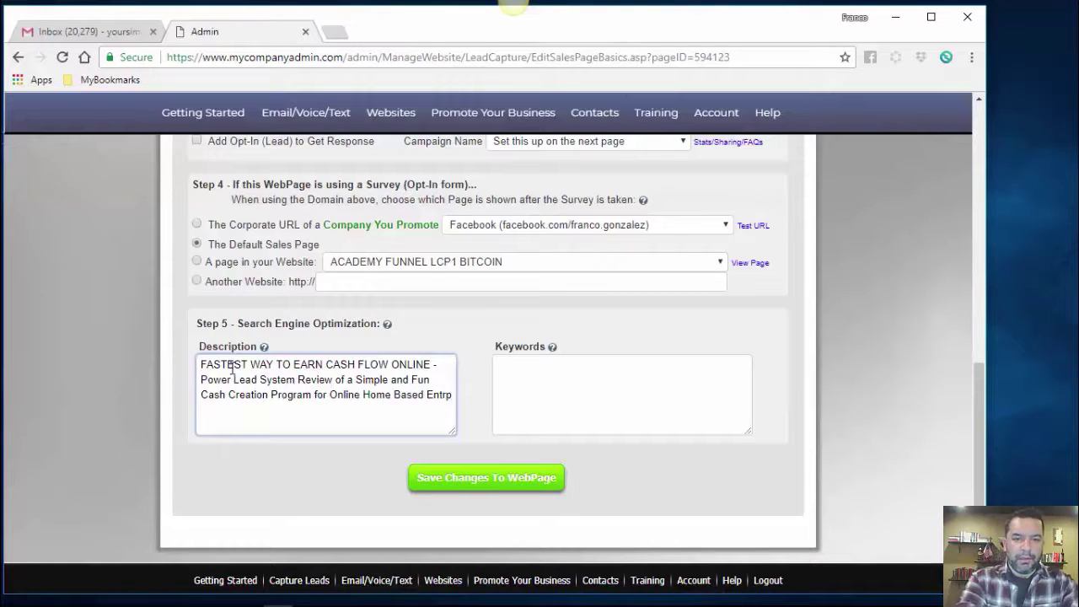
{"action": "key", "text": "BackSpace"}
{"action": "type", "text": "epreneur"}
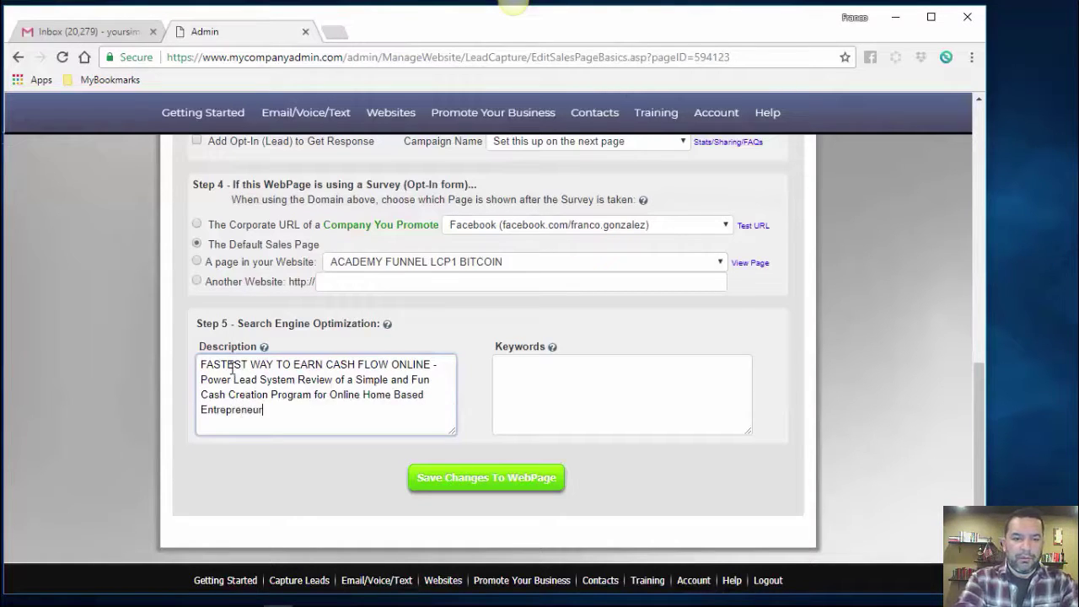
Make the description's last word plural, "Entrepreneurs", and finish the text with "- Training Included - No Experience Required..."
{"action": "type", "text": "s - Training"}
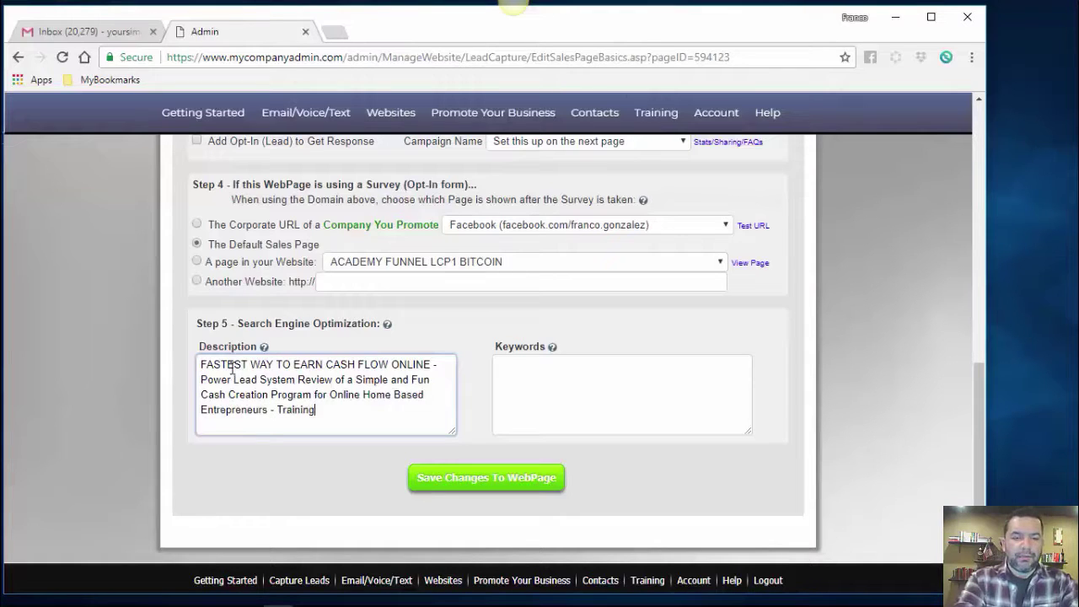
{"action": "type", "text": " Inclu"}
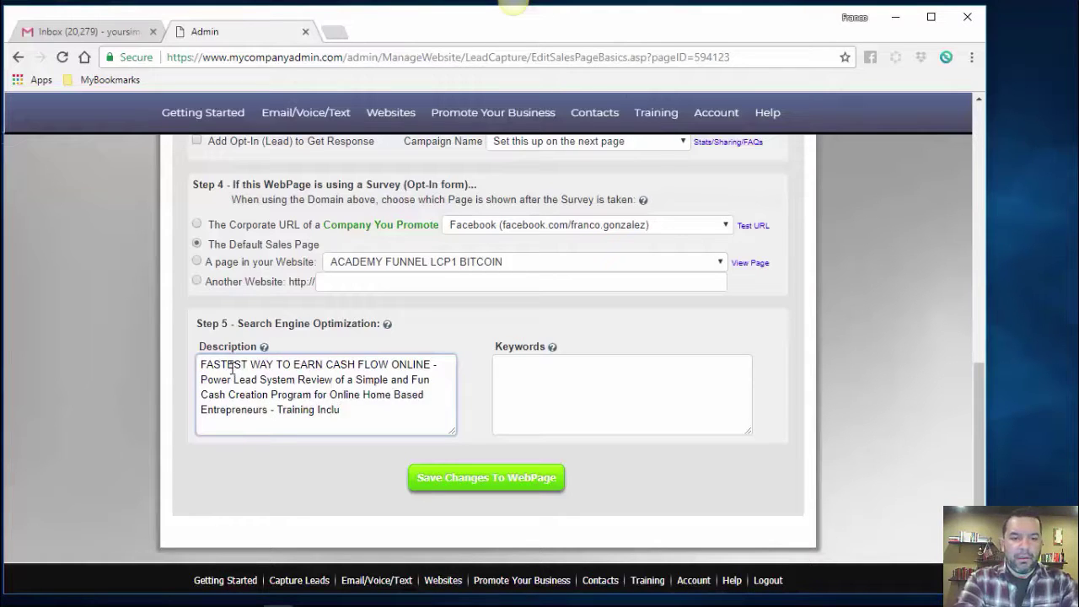
{"action": "type", "text": "ded"}
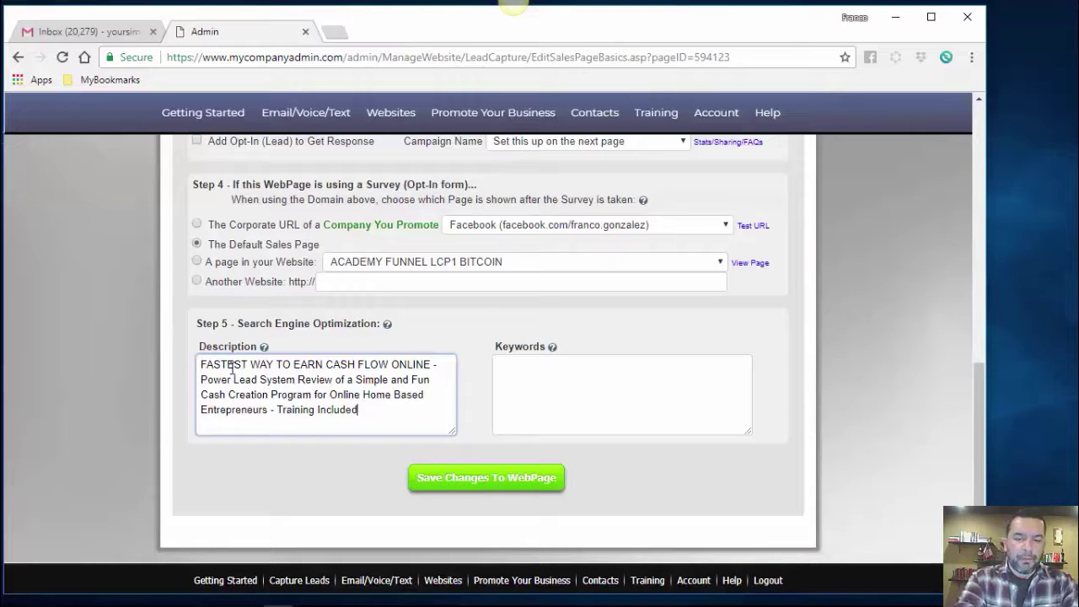
{"action": "type", "text": " - No Exp"}
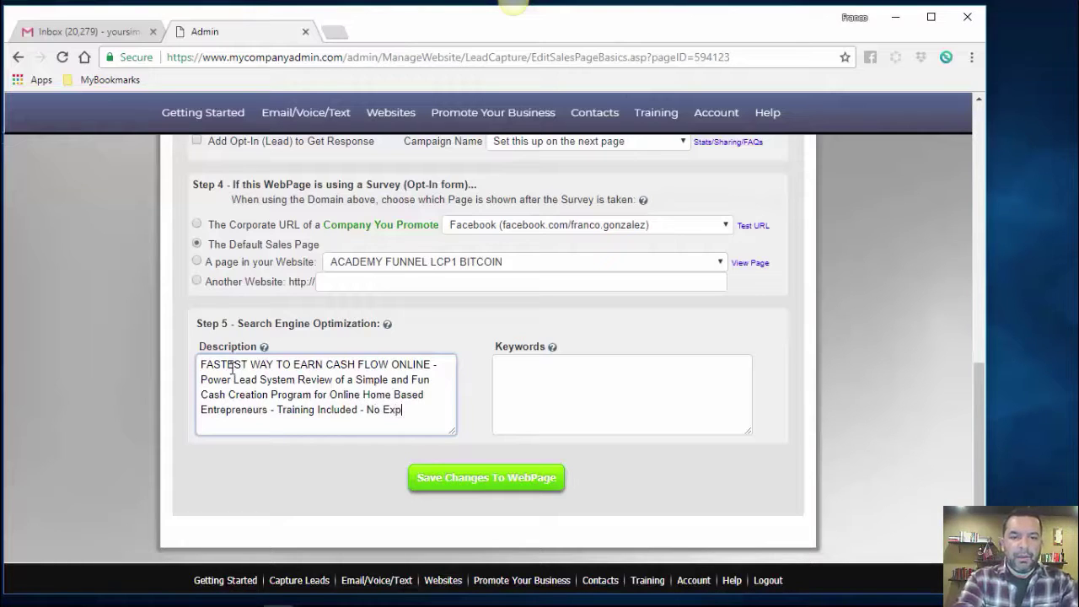
{"action": "type", "text": "erience Re"}
{"action": "key", "text": "BackSpace"}
{"action": "key", "text": "BackSpace"}
{"action": "type", "text": "Re"}
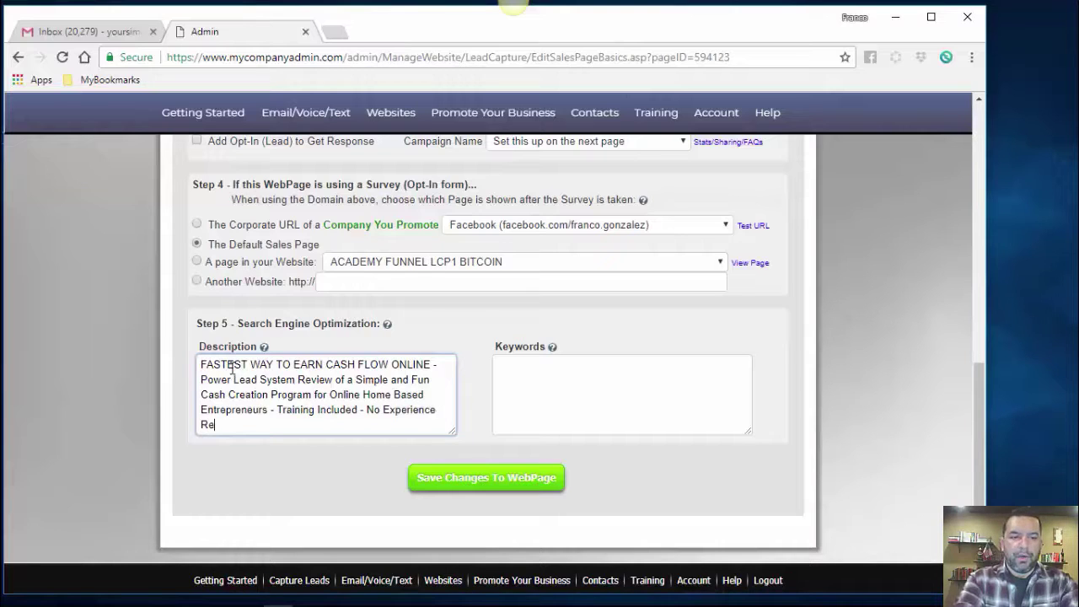
{"action": "type", "text": "quired"}
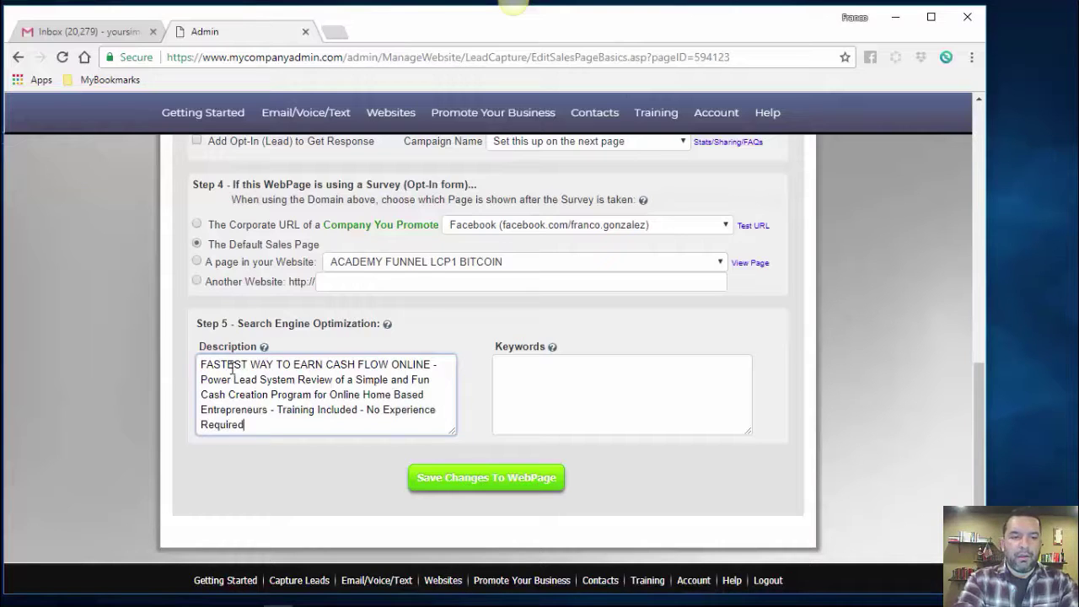
{"action": "type", "text": "..."}
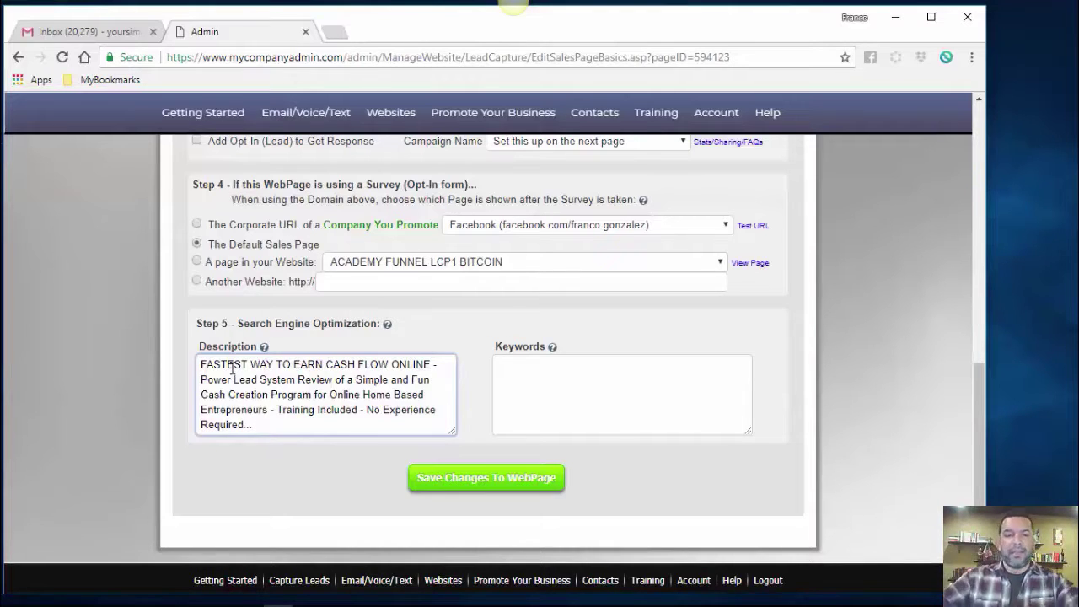
Begin the page's search engine keywords with "power lead system, power lead system training, power lead system review"
{"action": "left_click", "coordinate": [524, 368]}
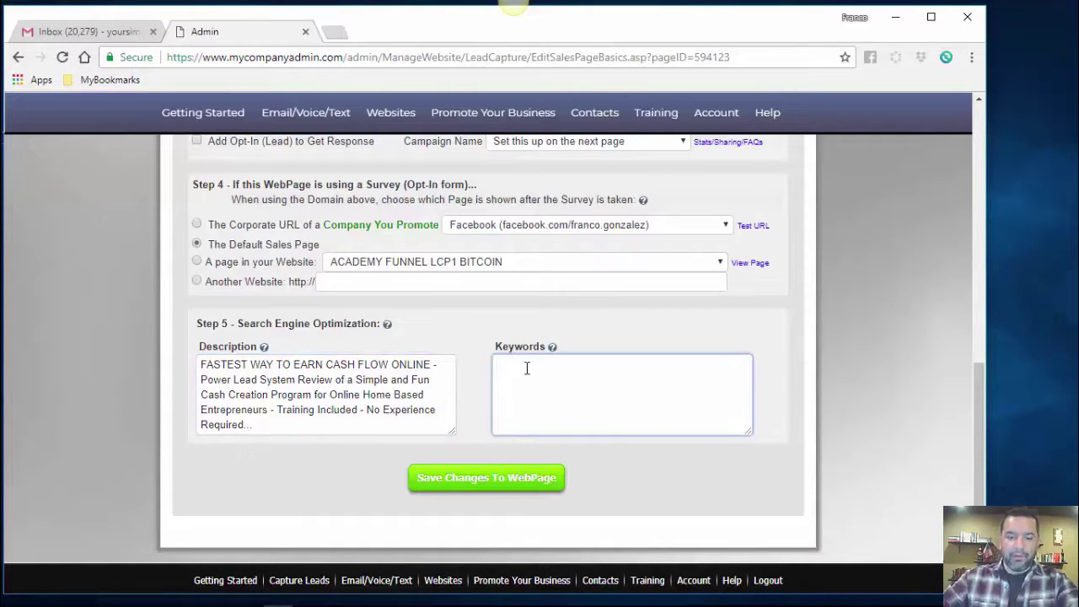
{"action": "type", "text": "power lea"}
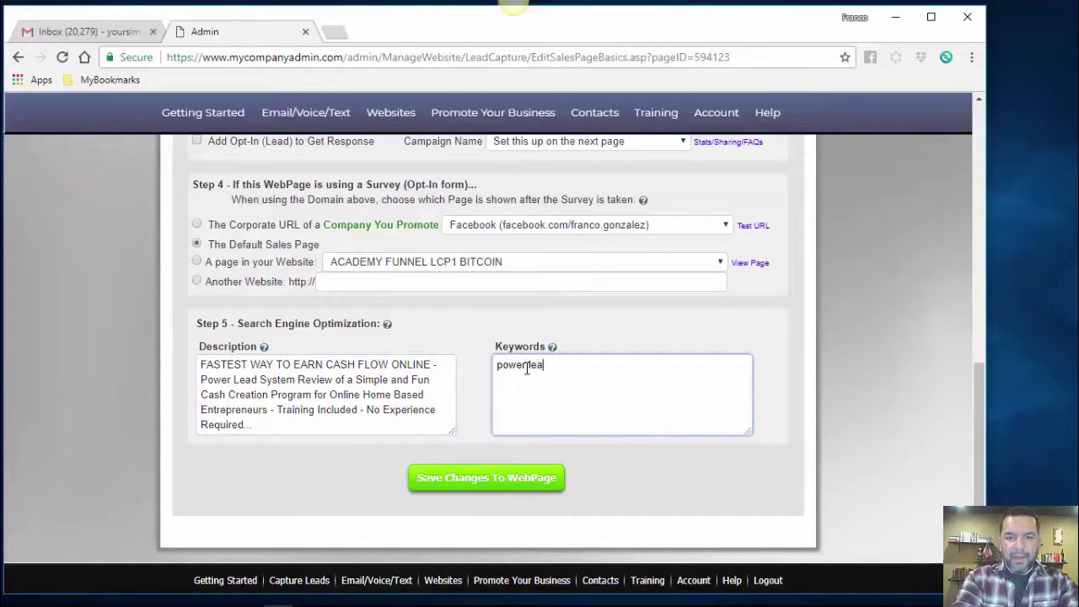
{"action": "type", "text": "d system, power"}
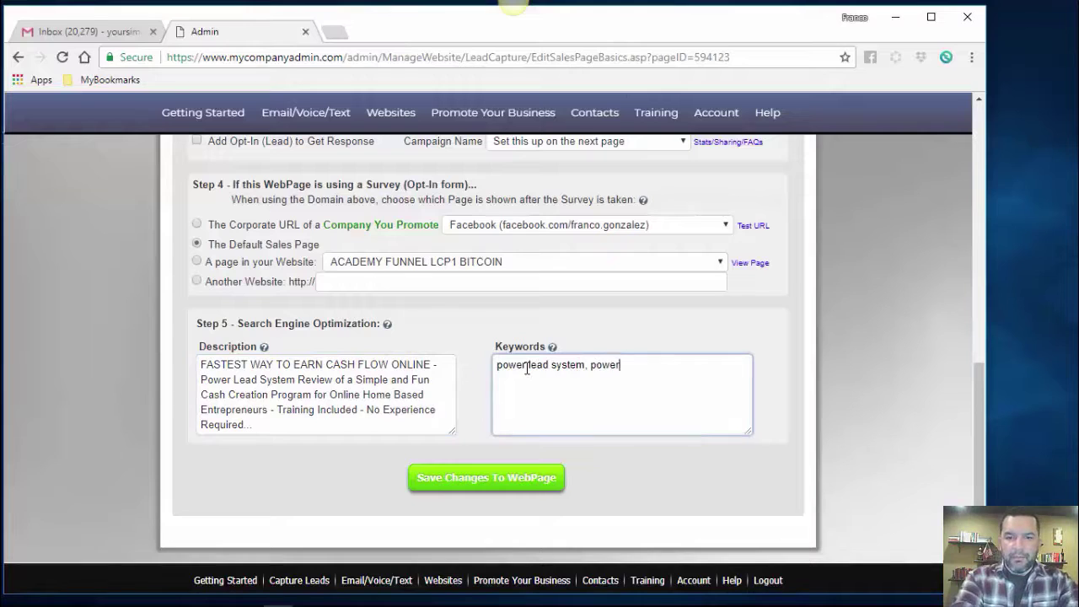
{"action": "type", "text": " lead system trainin"}
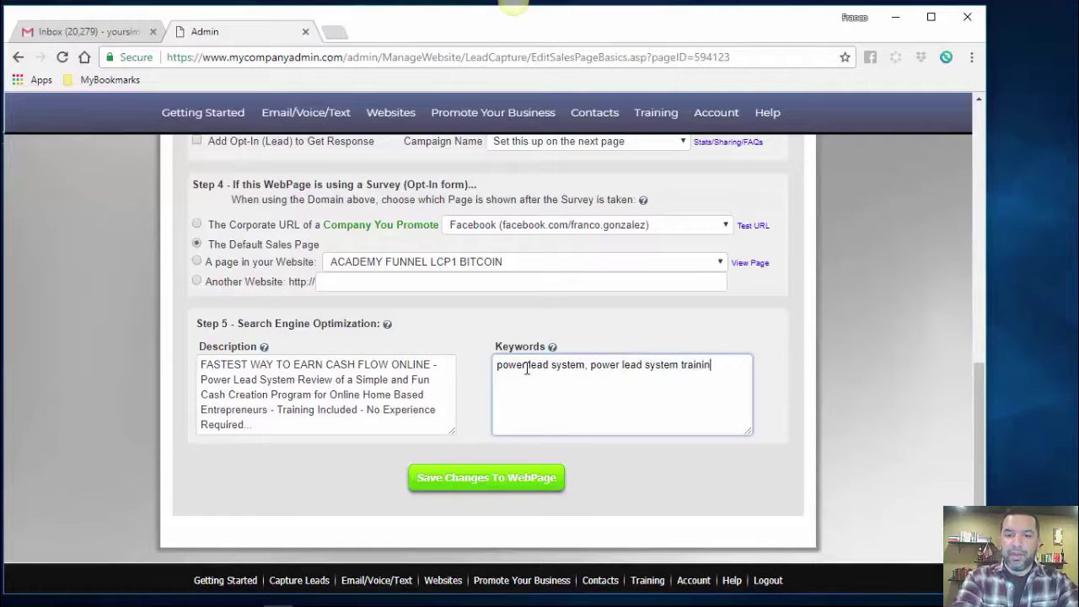
{"action": "type", "text": "g, power lead "}
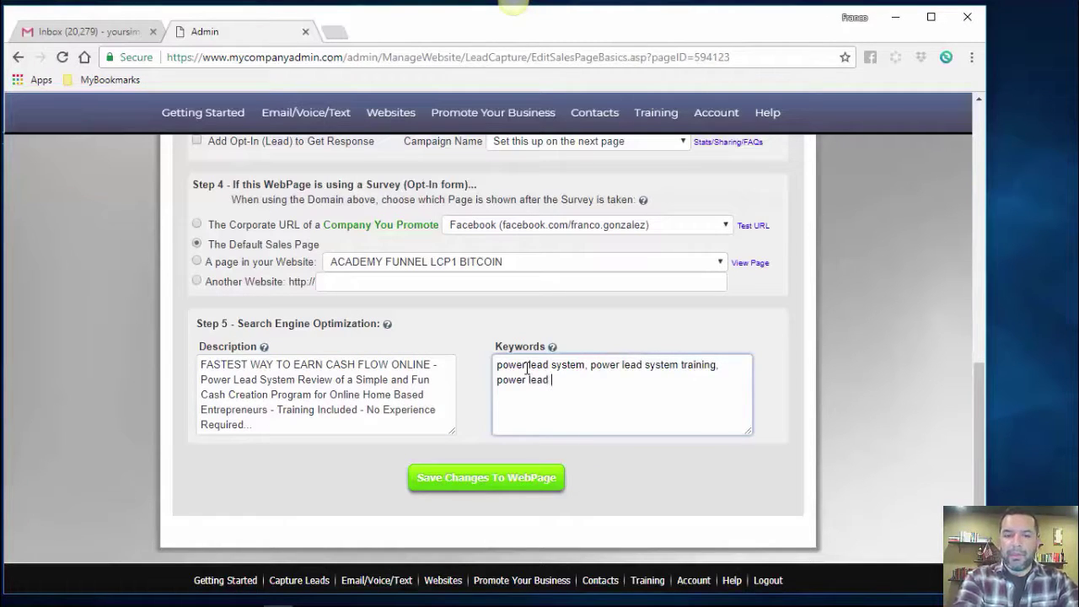
{"action": "type", "text": "system review"}
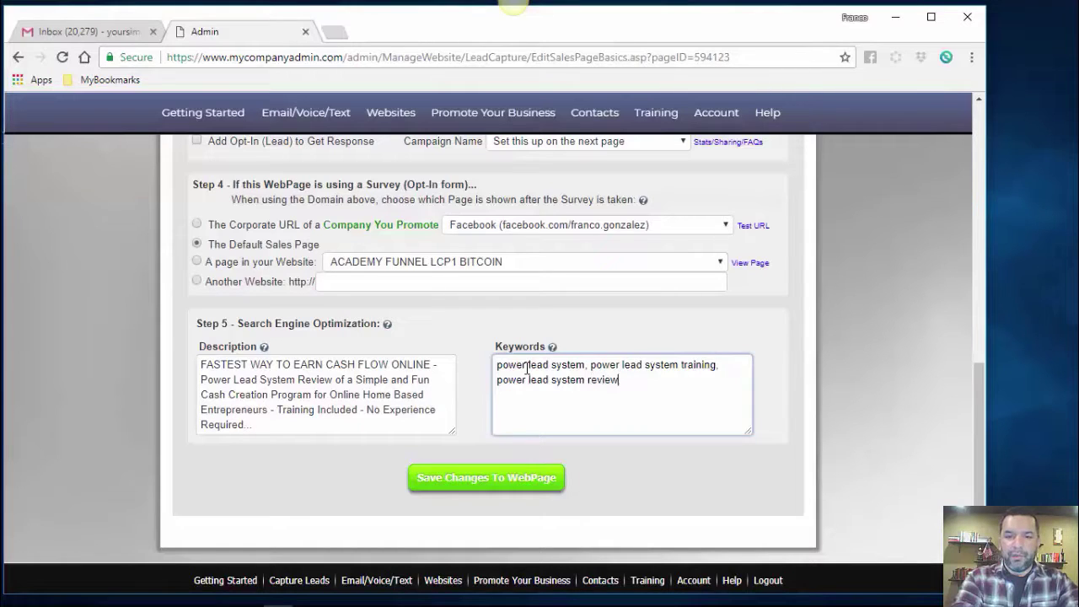
Add the keywords "make money online, make money from home, home based business training, affiliate marketing training," to the keyword list
{"action": "type", "text": ", make money"}
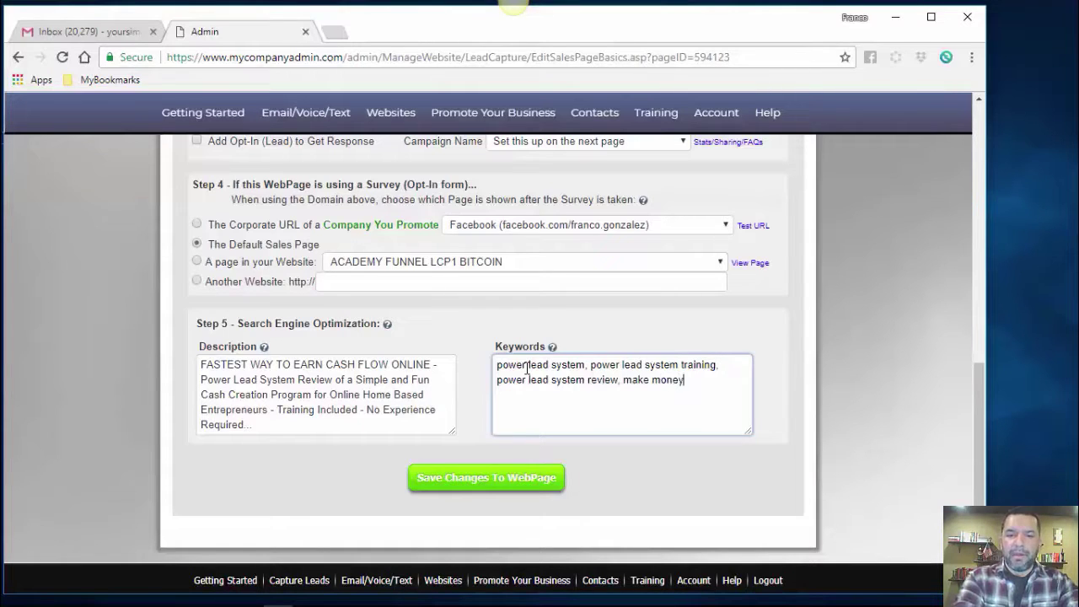
{"action": "type", "text": " online, make mo"}
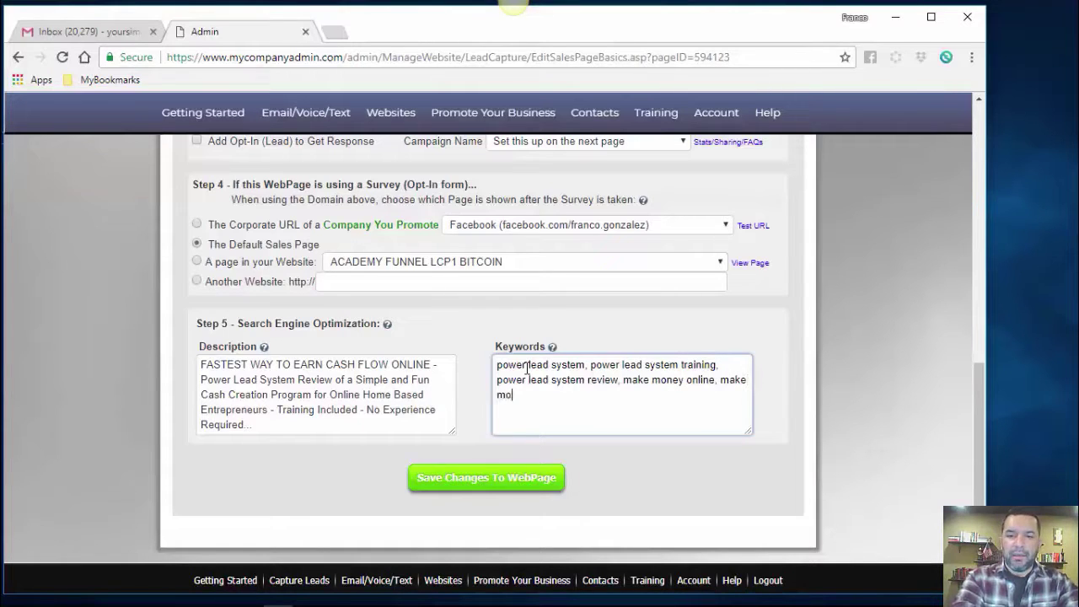
{"action": "type", "text": "ney from"}
{"action": "key", "text": "BackSpace"}
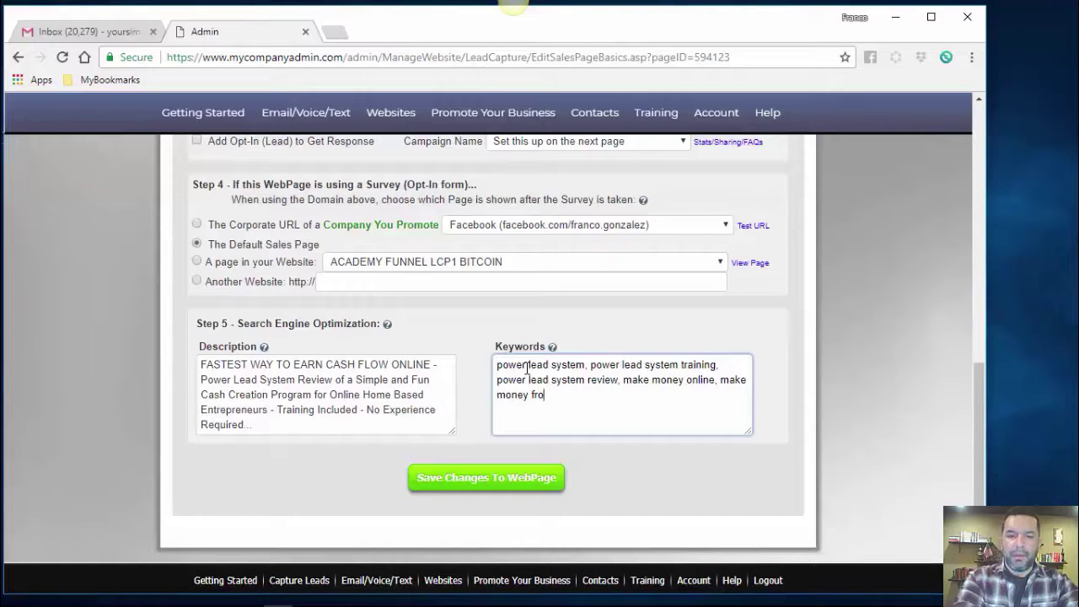
{"action": "type", "text": "m home, home "}
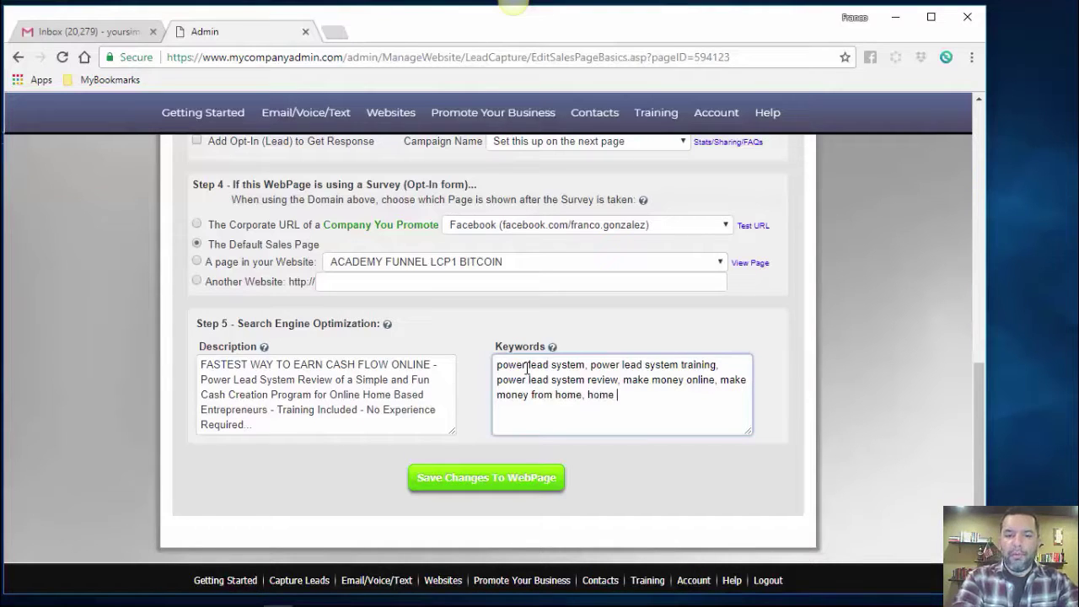
{"action": "type", "text": "based business"}
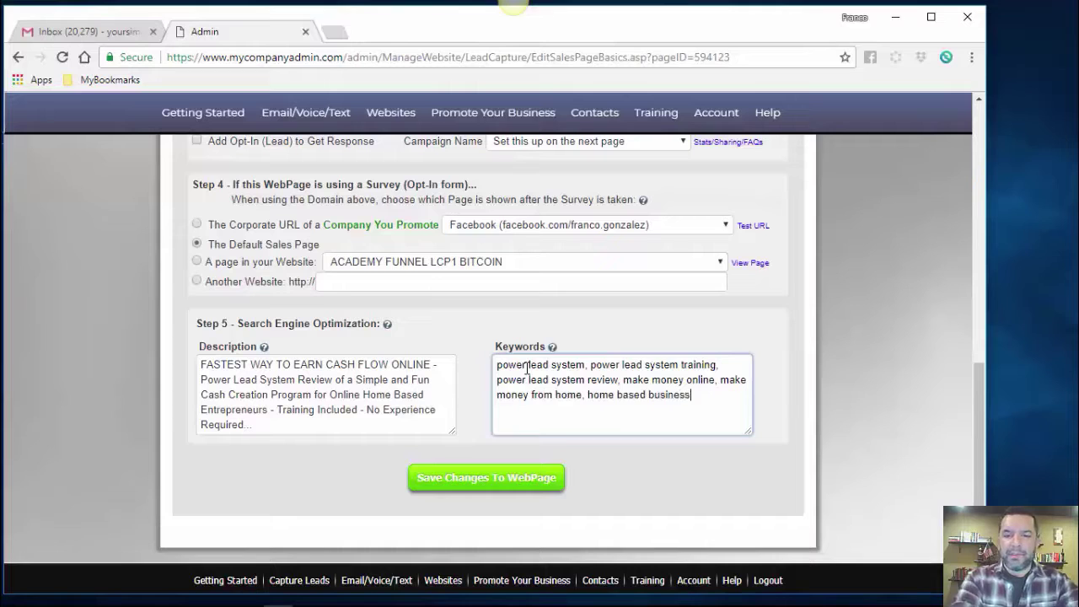
{"action": "type", "text": " training, affi"}
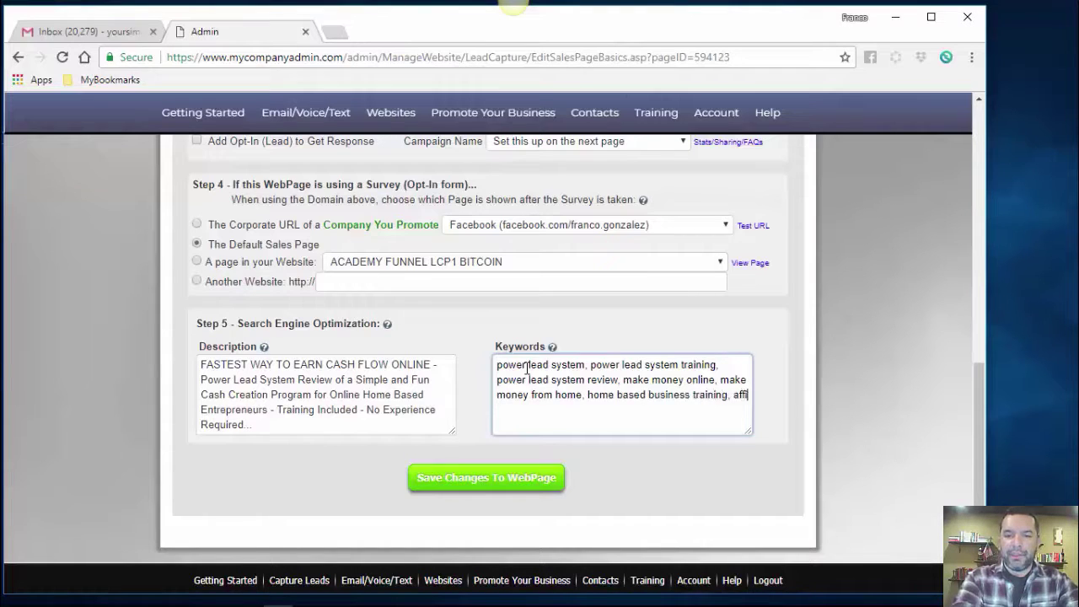
{"action": "type", "text": "liate marketing traini"}
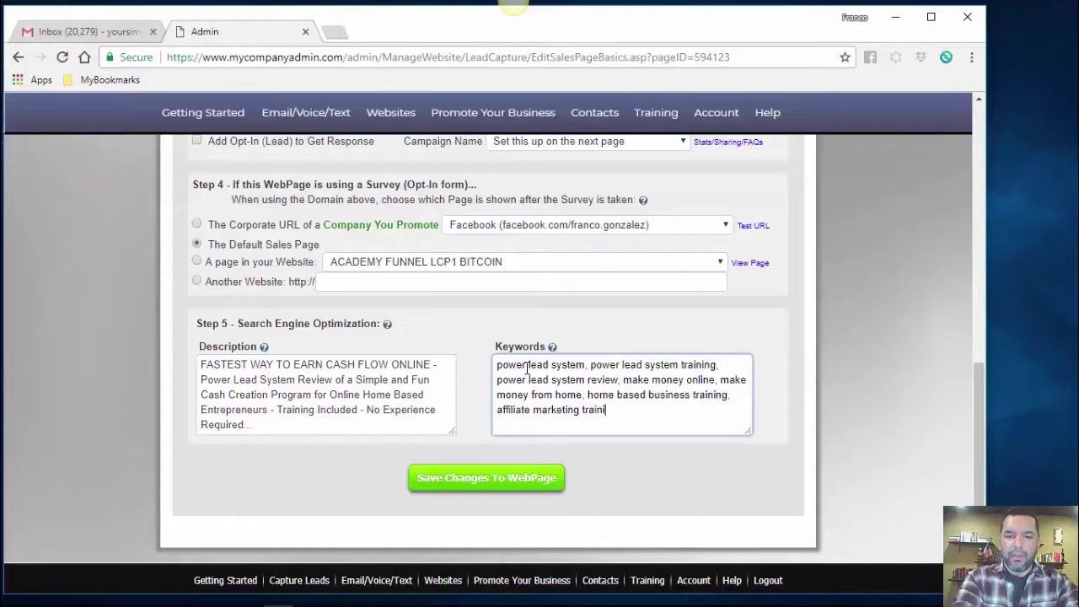
{"action": "type", "text": "ng,"}
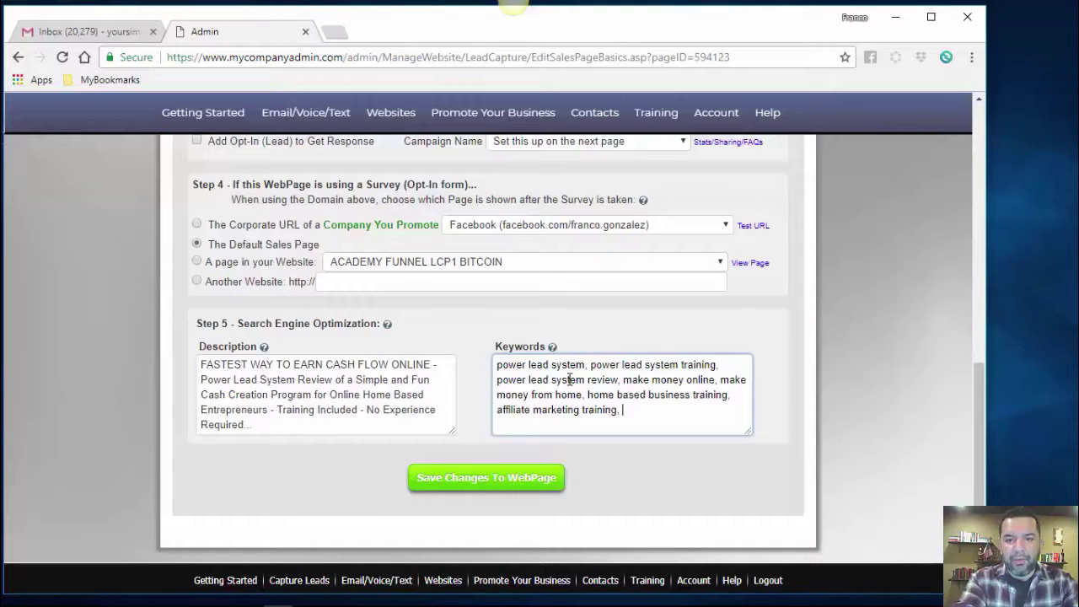
Finish the keyword list with "marketing, internet marketing, internet marketing training, internet marketing system,"
{"action": "type", "text": "marketing"}
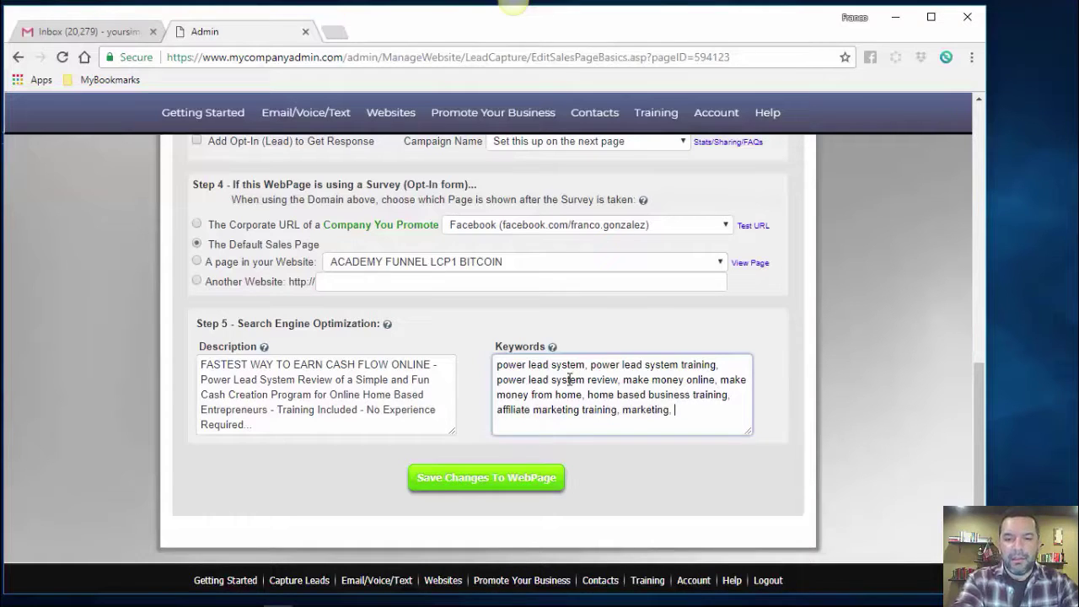
{"action": "type", "text": ", internet"}
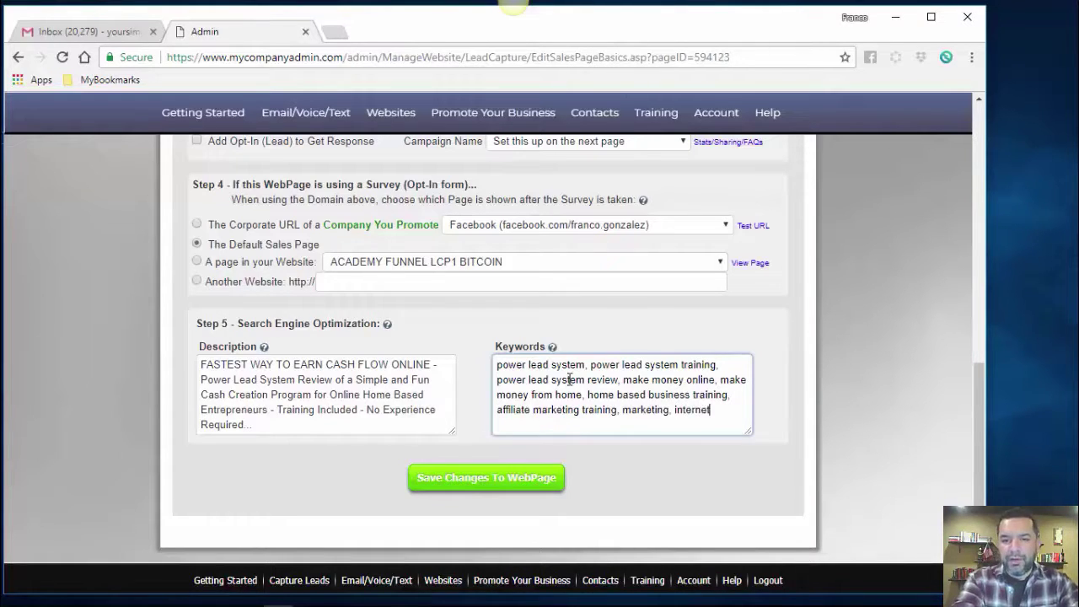
{"action": "type", "text": " marketing, int"}
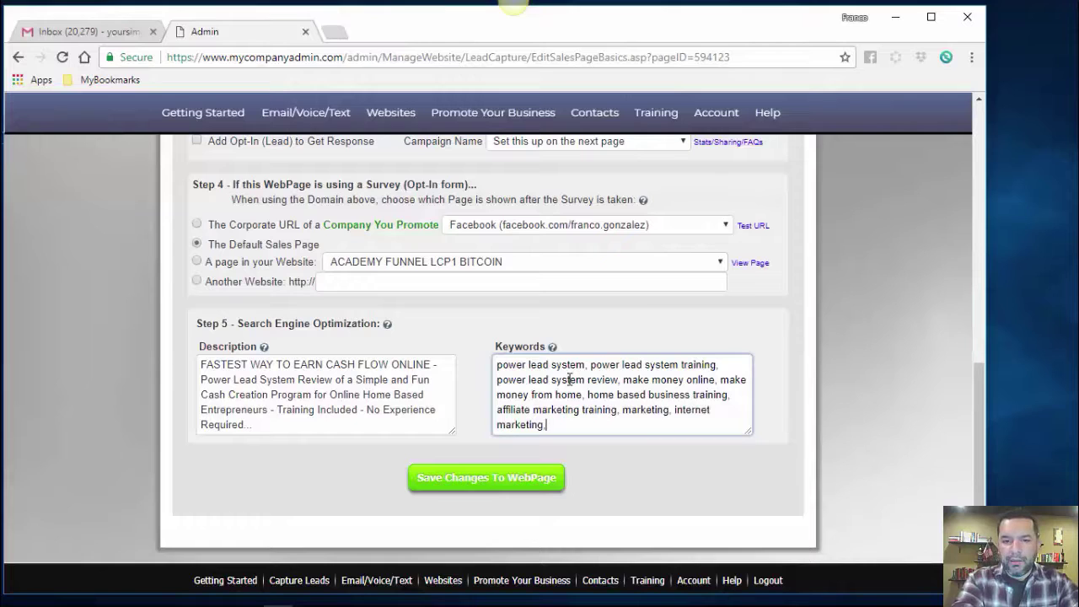
{"action": "type", "text": "ernet ma"}
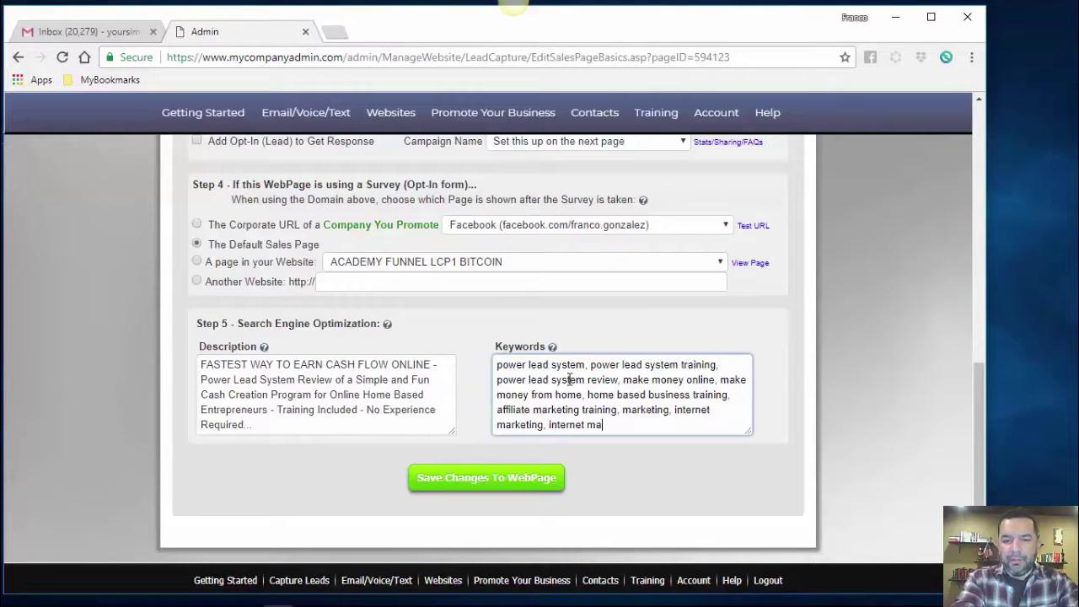
{"action": "type", "text": "rketing training, "}
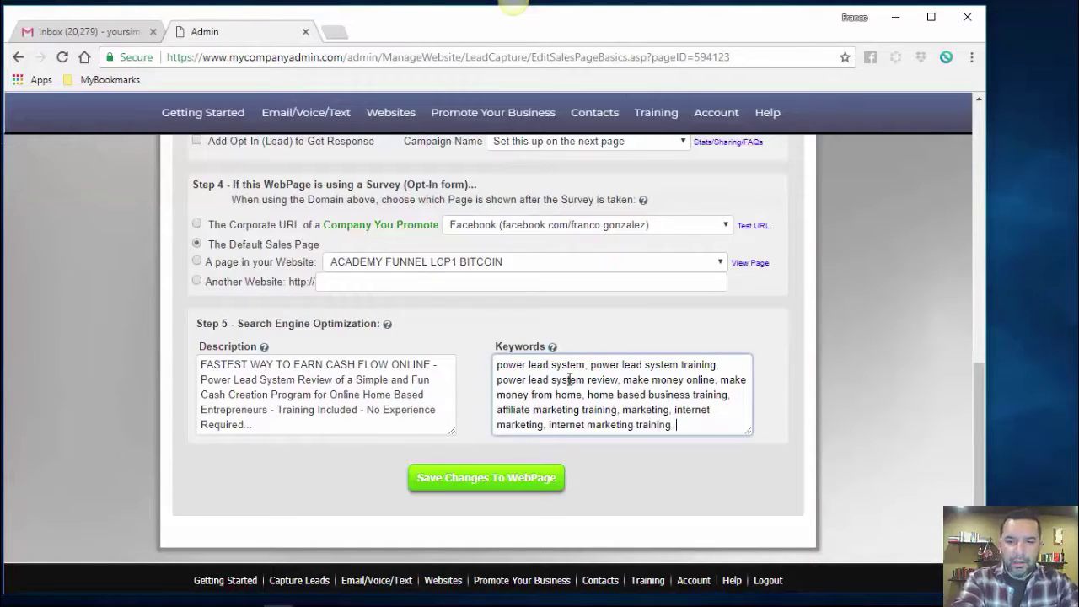
{"action": "type", "text": "internet marketing system,"}
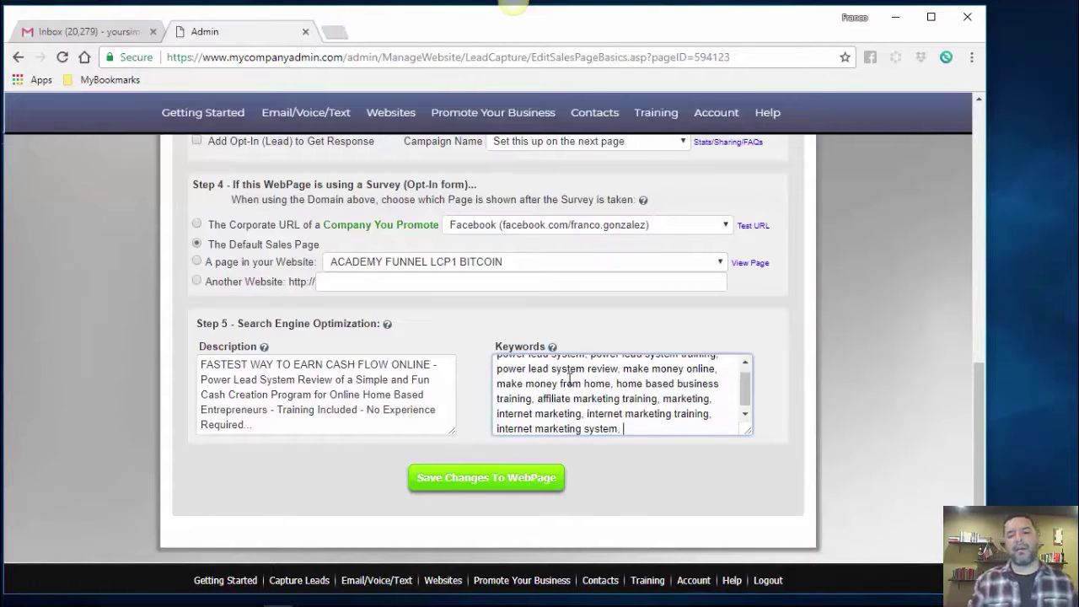
Save the page's basic settings and submit the custom background step with the background left the way it is
{"action": "left_click", "coordinate": [261, 381]}
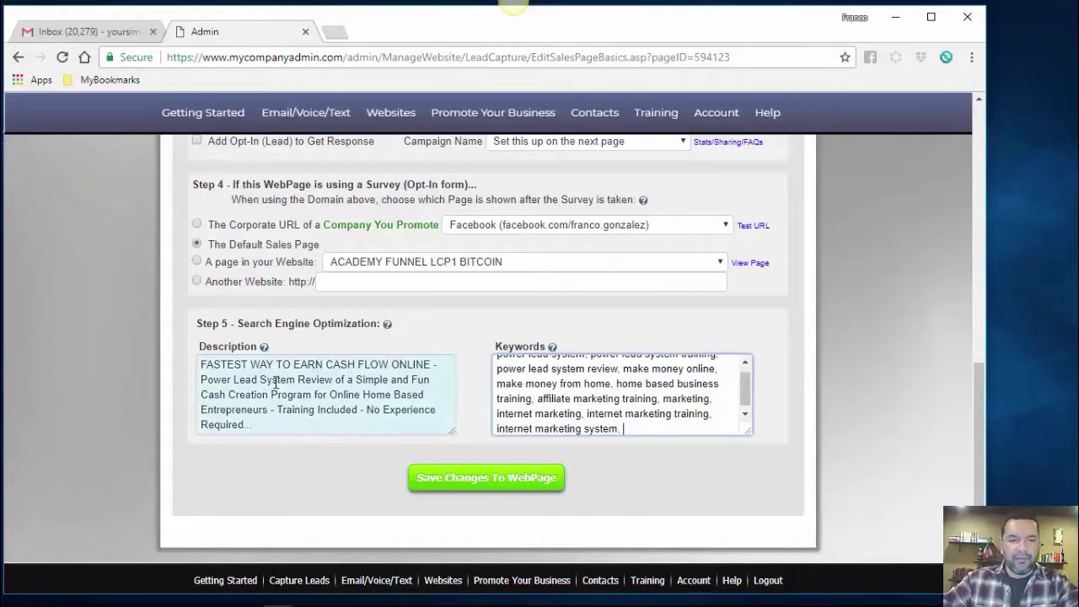
{"action": "left_click", "coordinate": [589, 359]}
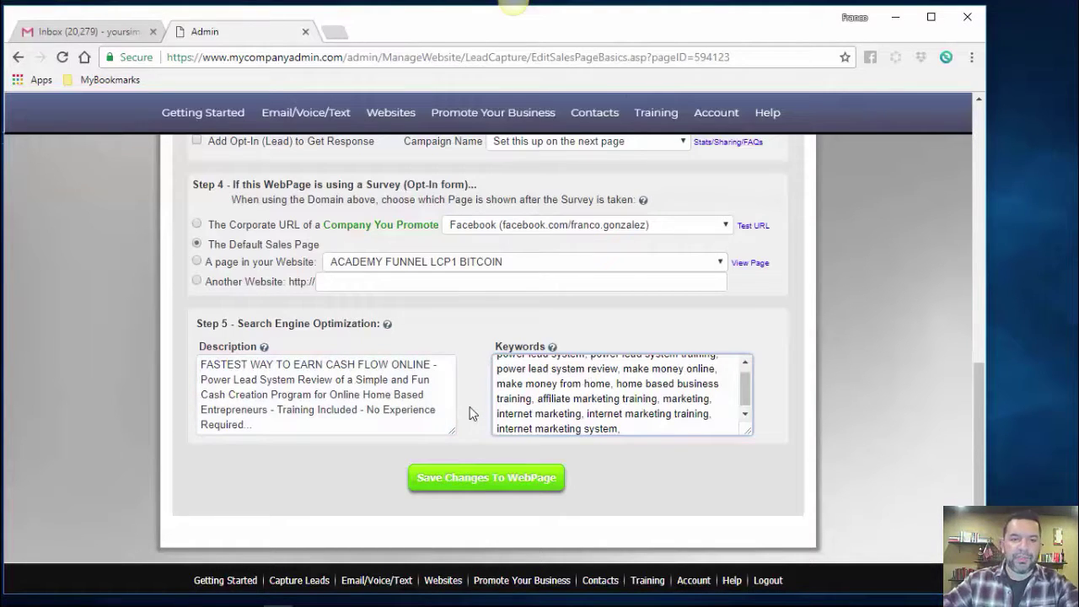
{"action": "left_click", "coordinate": [473, 480]}
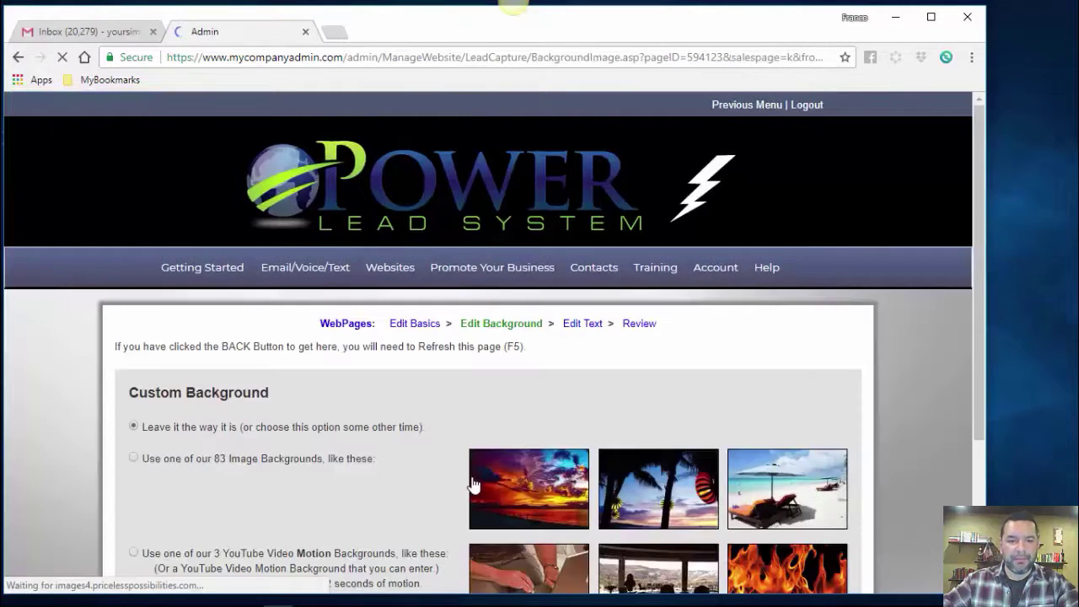
{"action": "scroll", "coordinate": [87, 419], "scroll_direction": "down", "scroll_amount": 3}
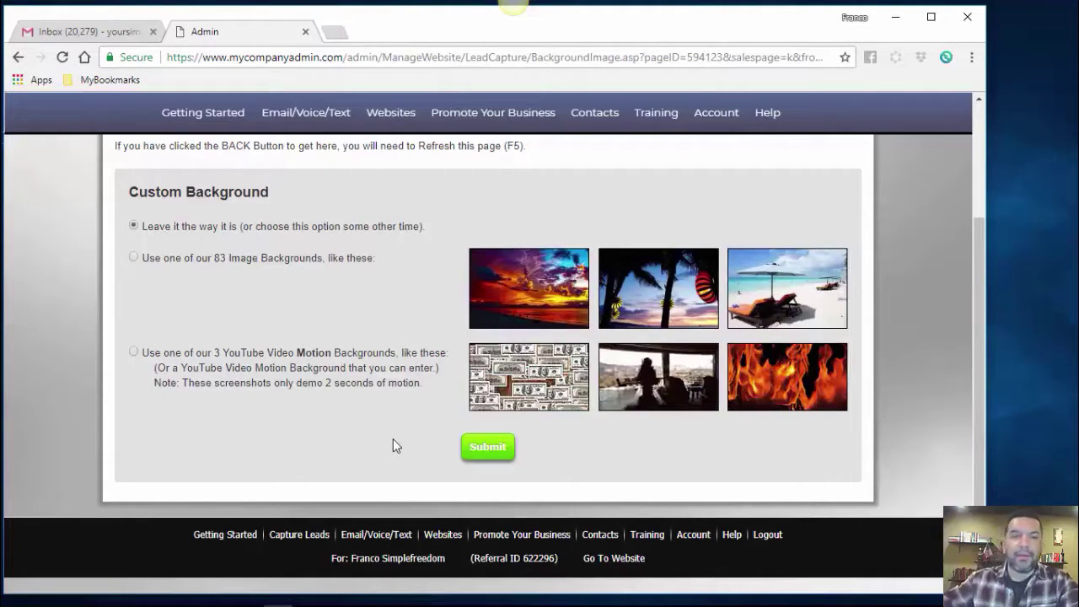
{"action": "left_click", "coordinate": [486, 453]}
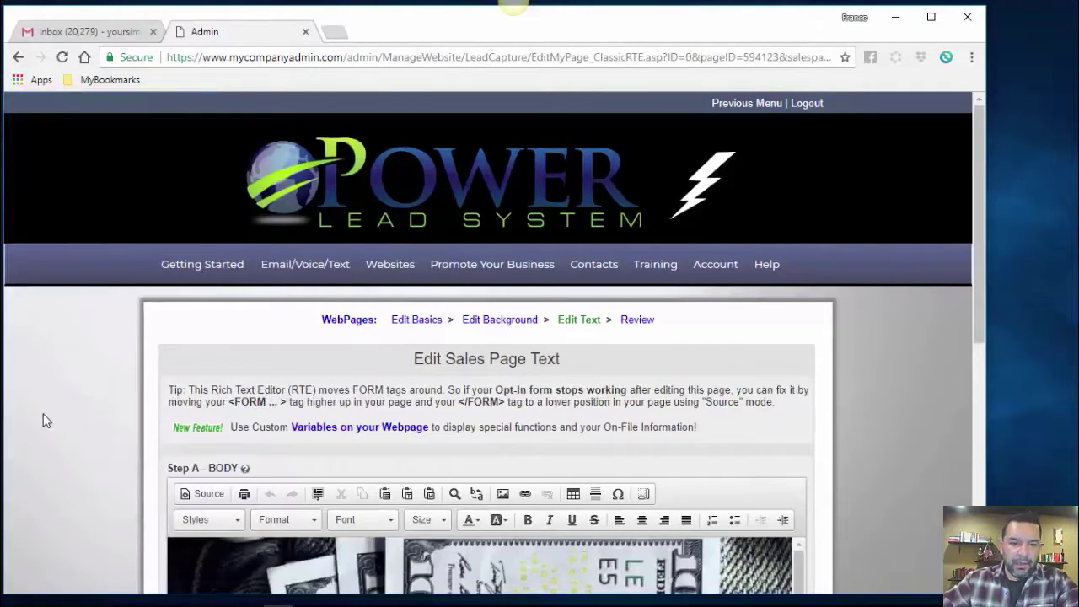
Look through the sales page body in the text editor, from the header image down to the opt-in form and copyright line
{"action": "scroll", "coordinate": [43, 414], "scroll_direction": "down", "scroll_amount": 3}
{"action": "scroll", "coordinate": [43, 413], "scroll_direction": "down", "scroll_amount": 1}
{"action": "scroll", "coordinate": [260, 373], "scroll_direction": "down", "scroll_amount": 4}
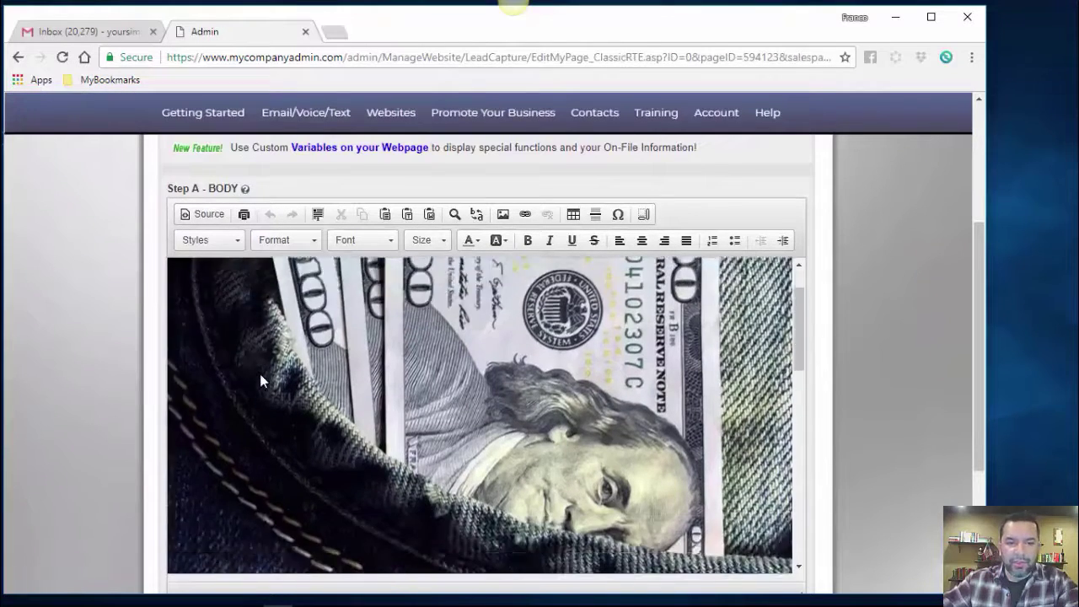
{"action": "scroll", "coordinate": [260, 373], "scroll_direction": "down", "scroll_amount": 2}
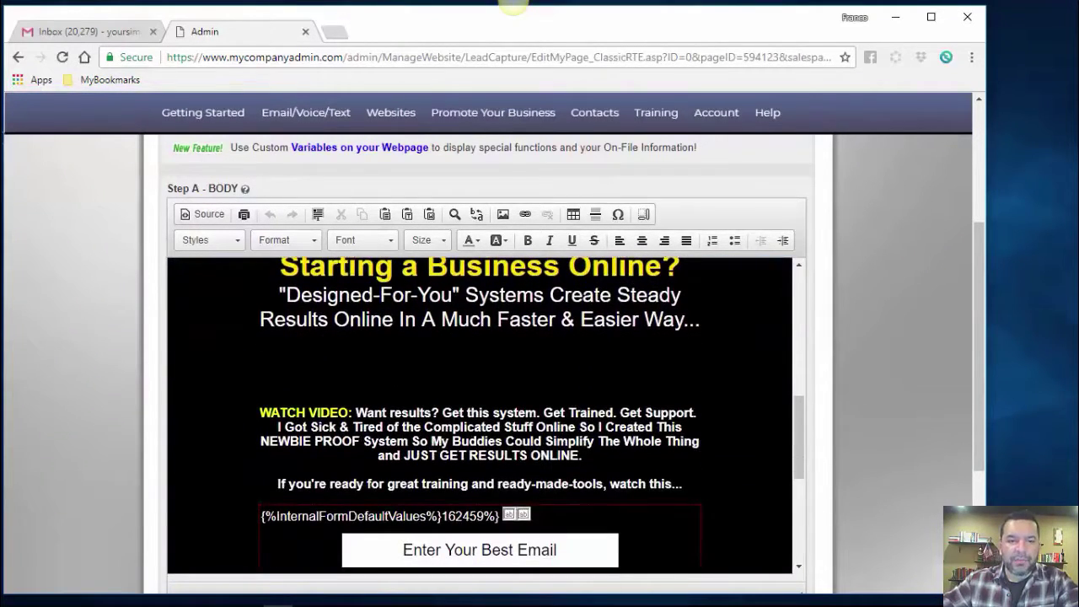
{"action": "scroll", "coordinate": [479, 415], "scroll_direction": "up", "scroll_amount": 2}
{"action": "scroll", "coordinate": [480, 415], "scroll_direction": "down", "scroll_amount": 4}
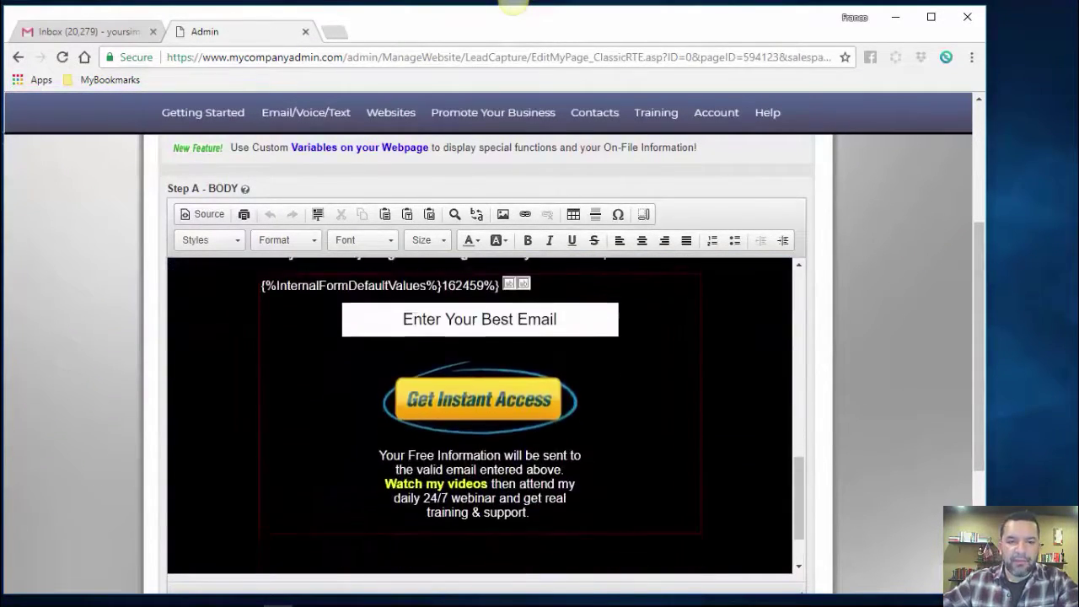
{"action": "scroll", "coordinate": [480, 415], "scroll_direction": "down", "scroll_amount": 2}
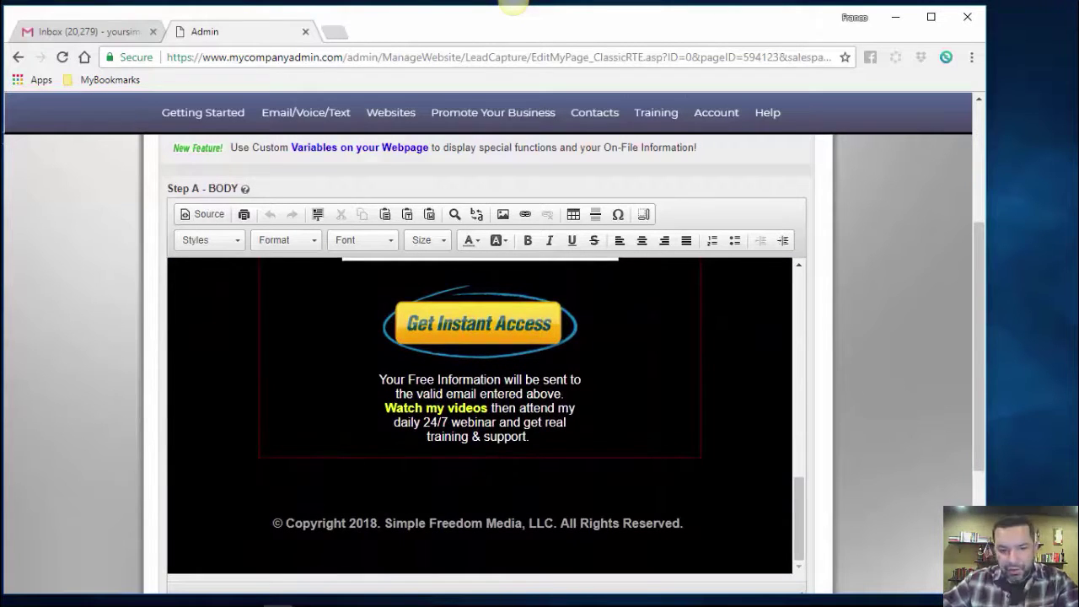
{"action": "scroll", "coordinate": [226, 425], "scroll_direction": "up", "scroll_amount": 10}
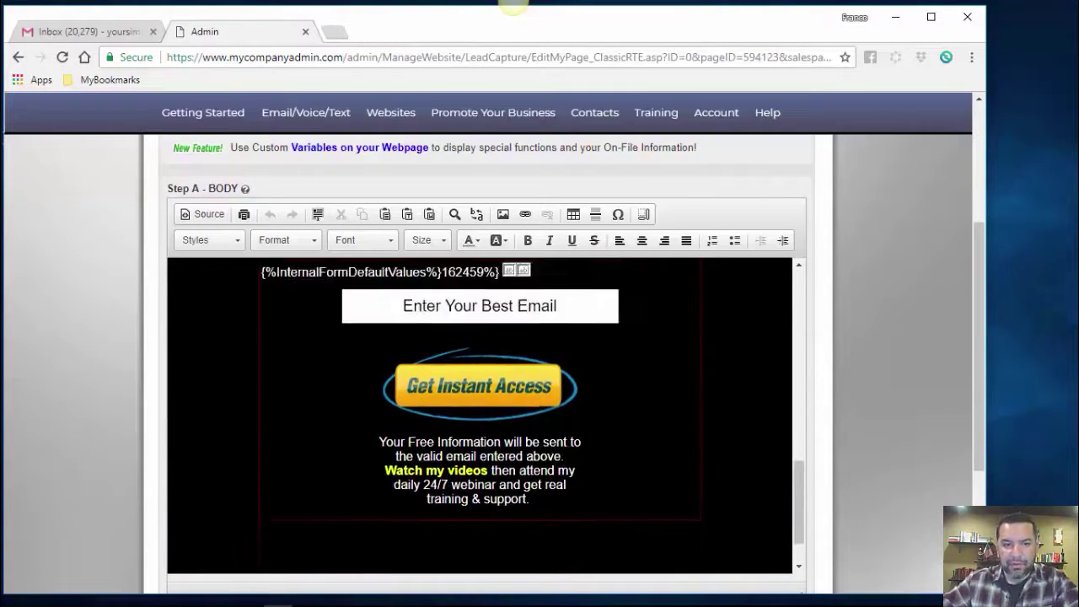
{"action": "scroll", "coordinate": [226, 423], "scroll_direction": "down", "scroll_amount": 10}
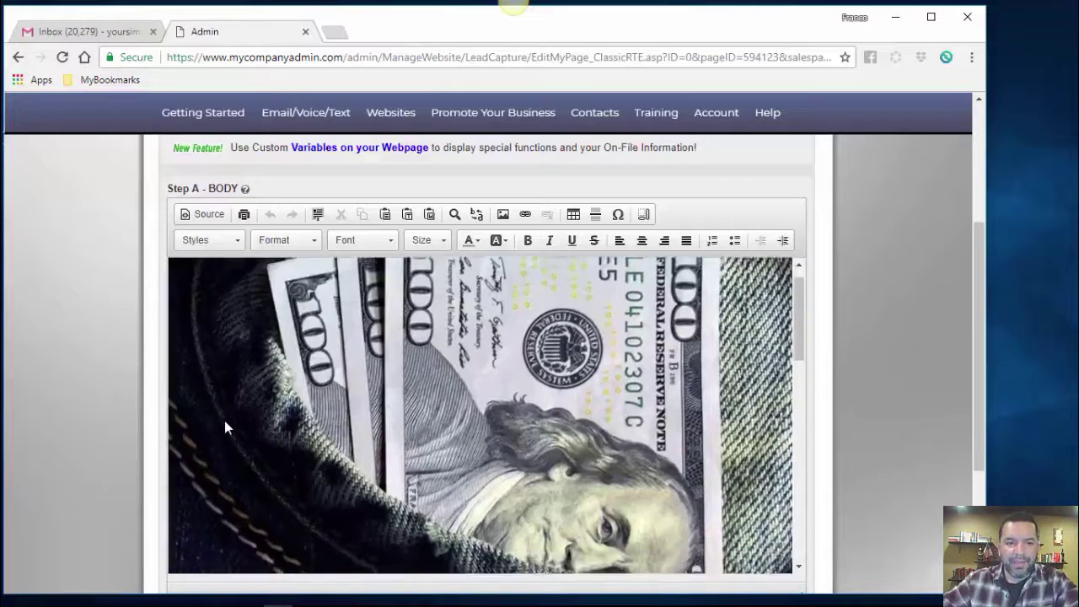
{"action": "scroll", "coordinate": [226, 424], "scroll_direction": "down", "scroll_amount": 1}
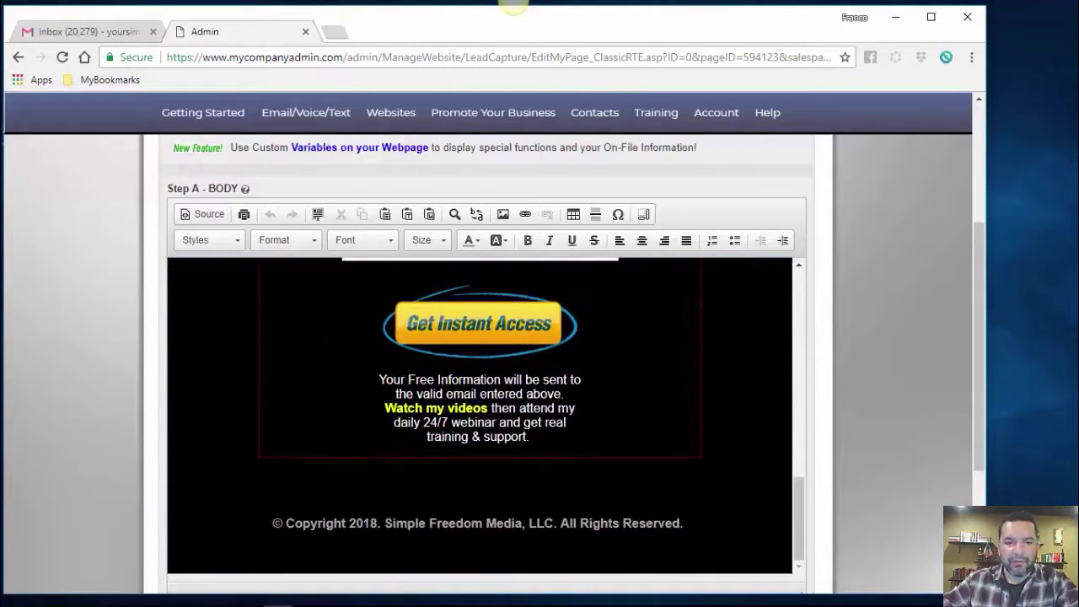
Save the sales page text and open the finished webpage for viewing
{"action": "scroll", "coordinate": [90, 426], "scroll_direction": "down", "scroll_amount": 2}
{"action": "scroll", "coordinate": [92, 426], "scroll_direction": "down", "scroll_amount": 1}
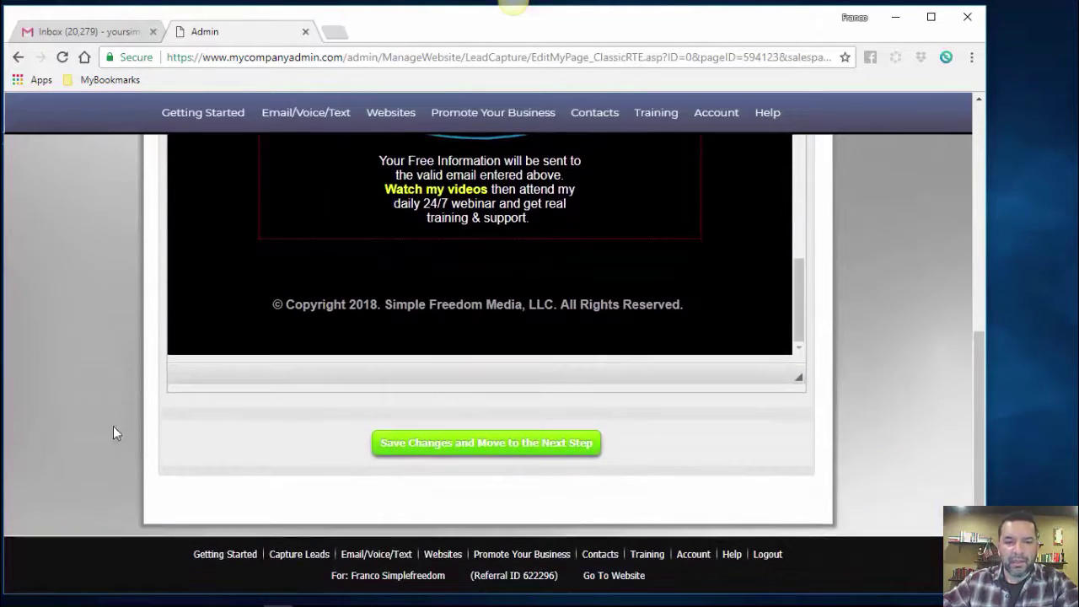
{"action": "left_click", "coordinate": [487, 449]}
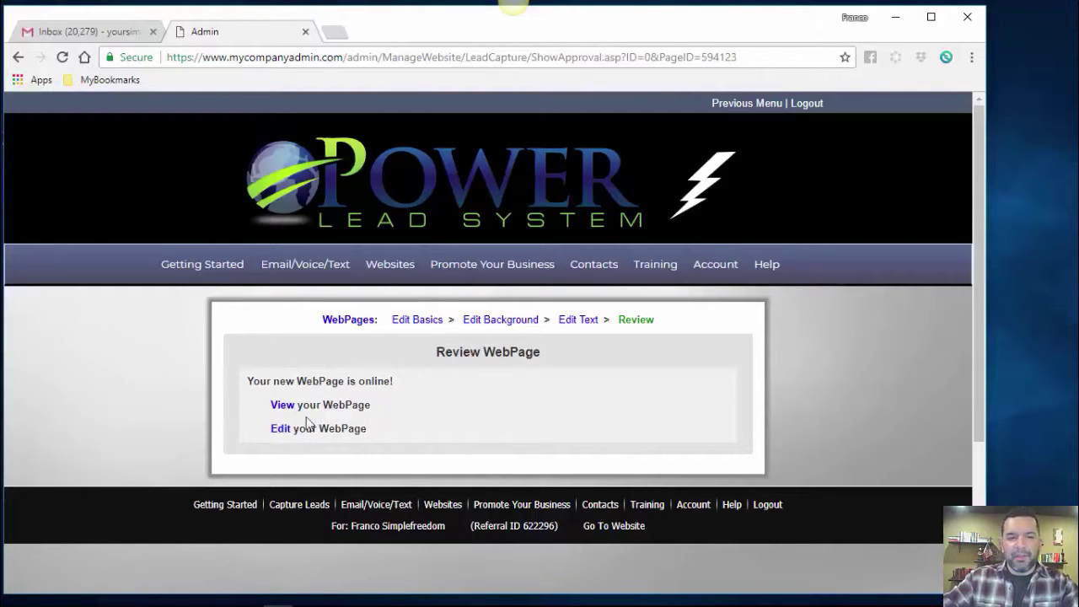
{"action": "left_click", "coordinate": [281, 407]}
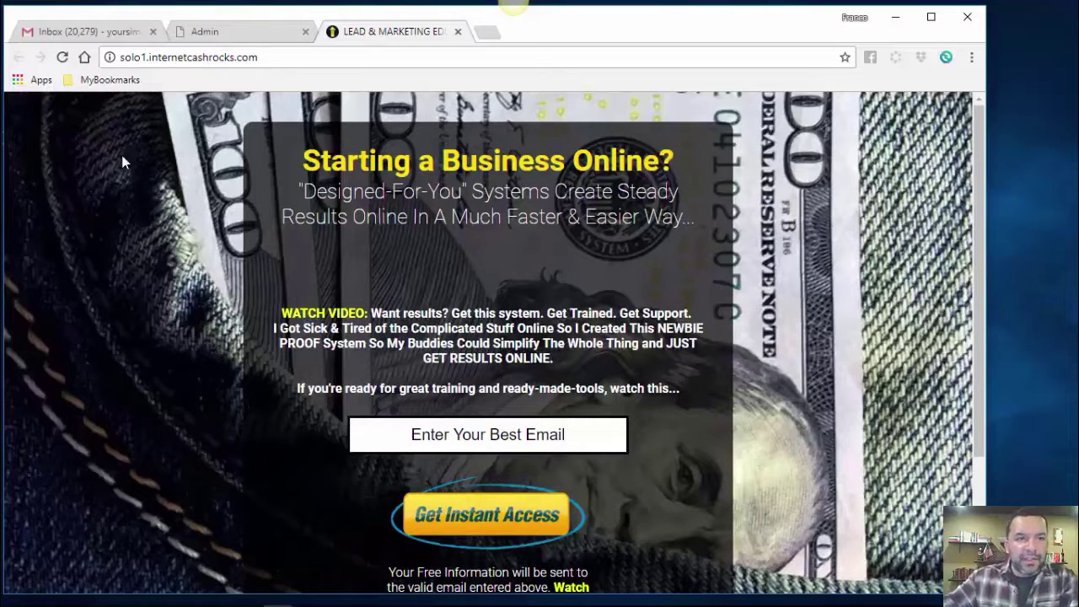
Look over the live capture page and request instant access in its opt-in form with a suggested email address
{"action": "left_click", "coordinate": [159, 56]}
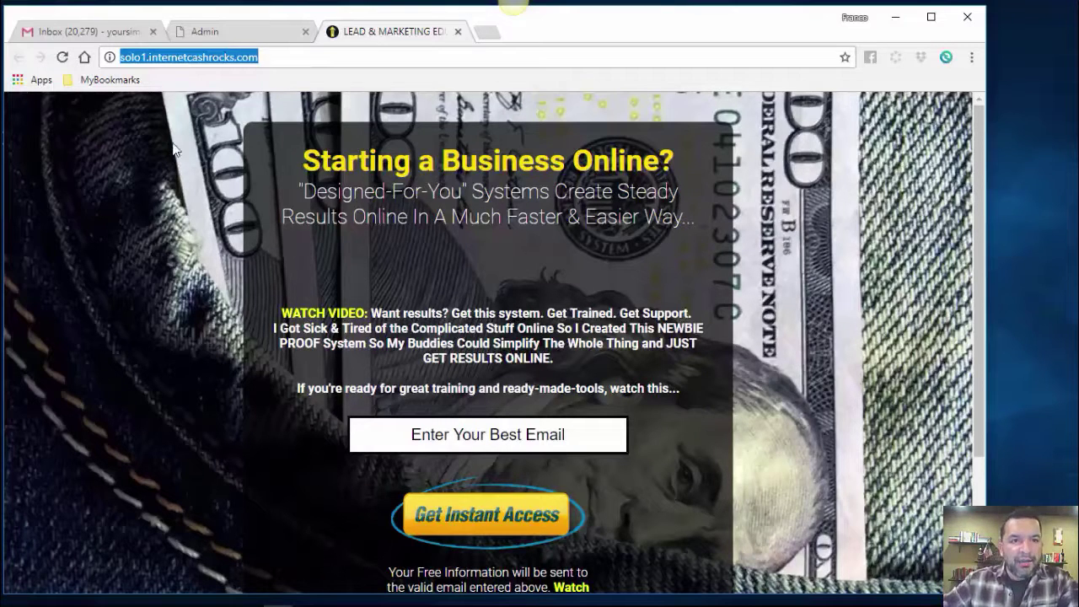
{"action": "left_click", "coordinate": [178, 262]}
{"action": "scroll", "coordinate": [266, 291], "scroll_direction": "down", "scroll_amount": 2}
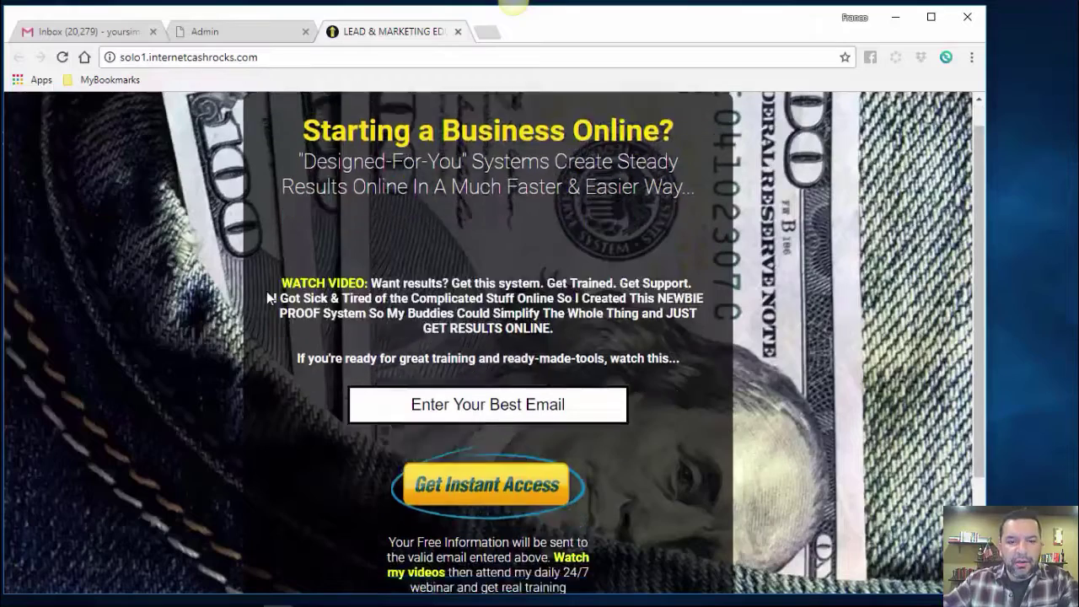
{"action": "scroll", "coordinate": [252, 322], "scroll_direction": "up", "scroll_amount": 1}
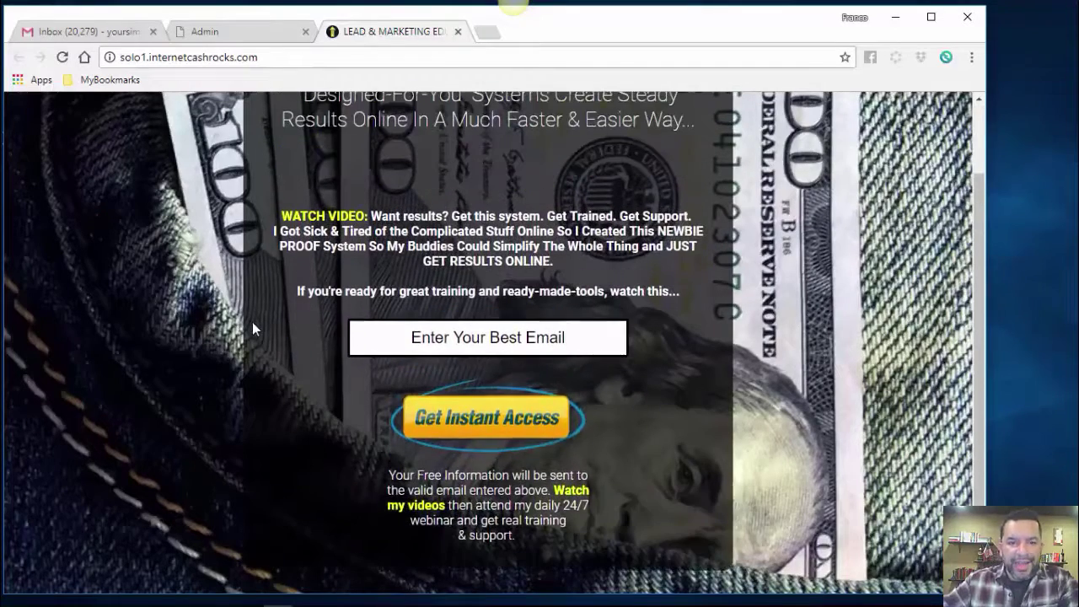
{"action": "left_click", "coordinate": [458, 335]}
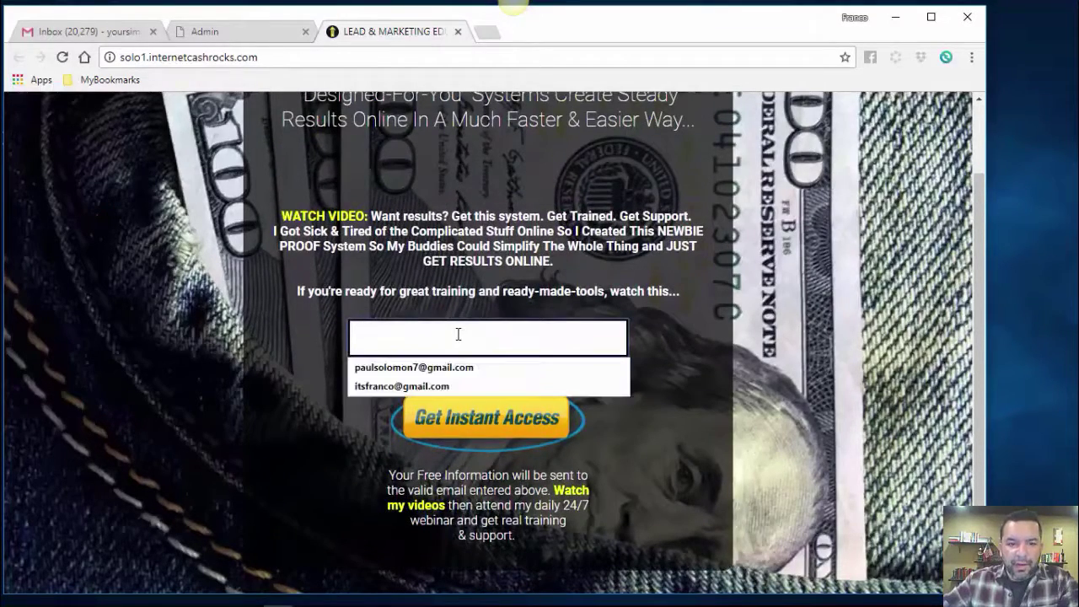
{"action": "left_click", "coordinate": [417, 368]}
{"action": "left_click", "coordinate": [471, 424]}
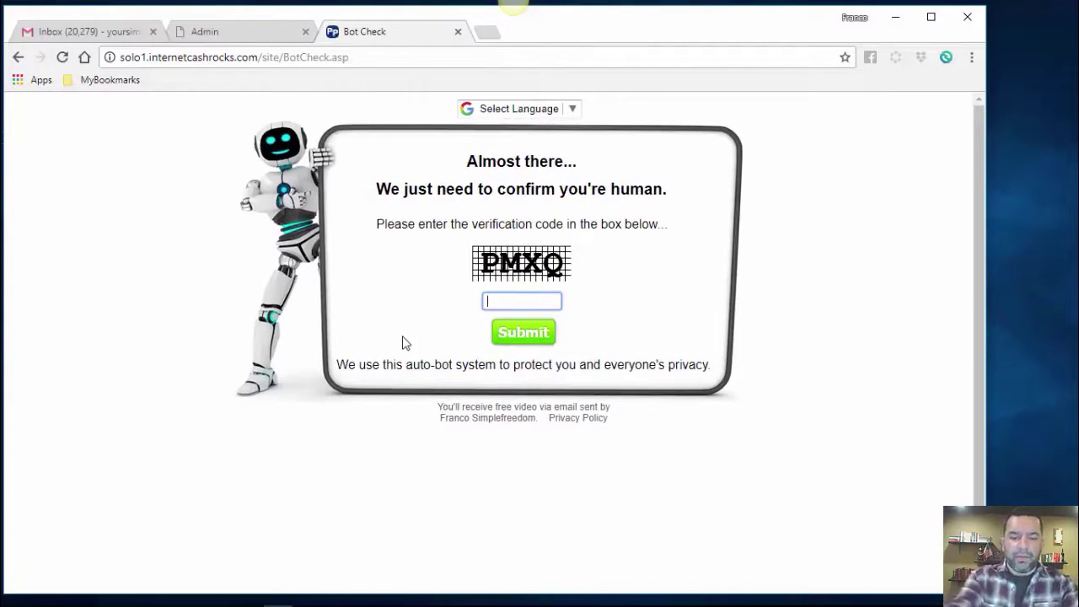
Enter the verification code shown in the human check and submit it
{"action": "type", "text": "pm"}
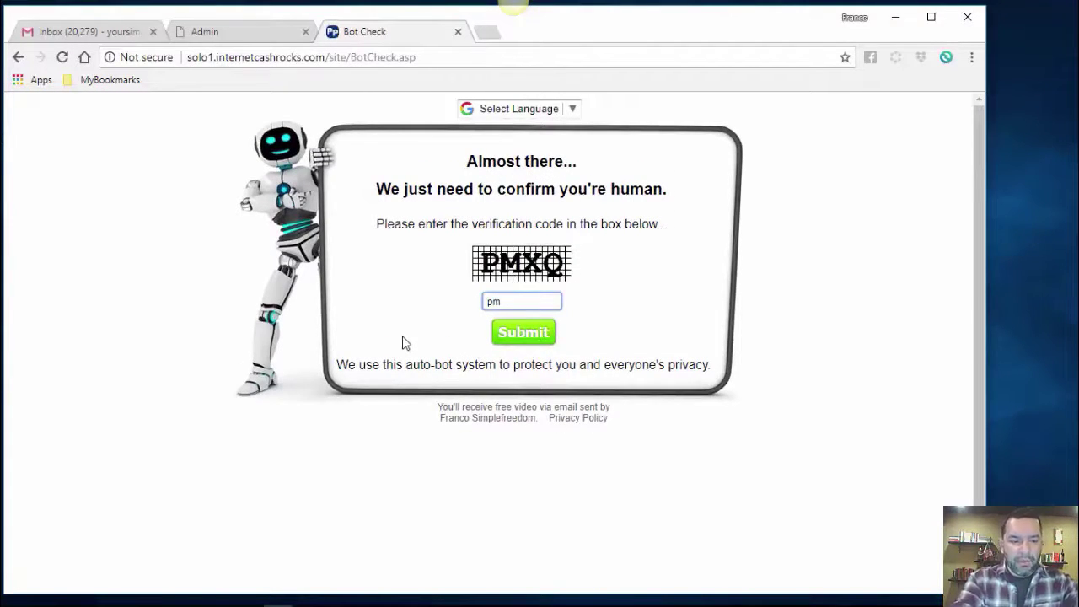
{"action": "type", "text": "xq"}
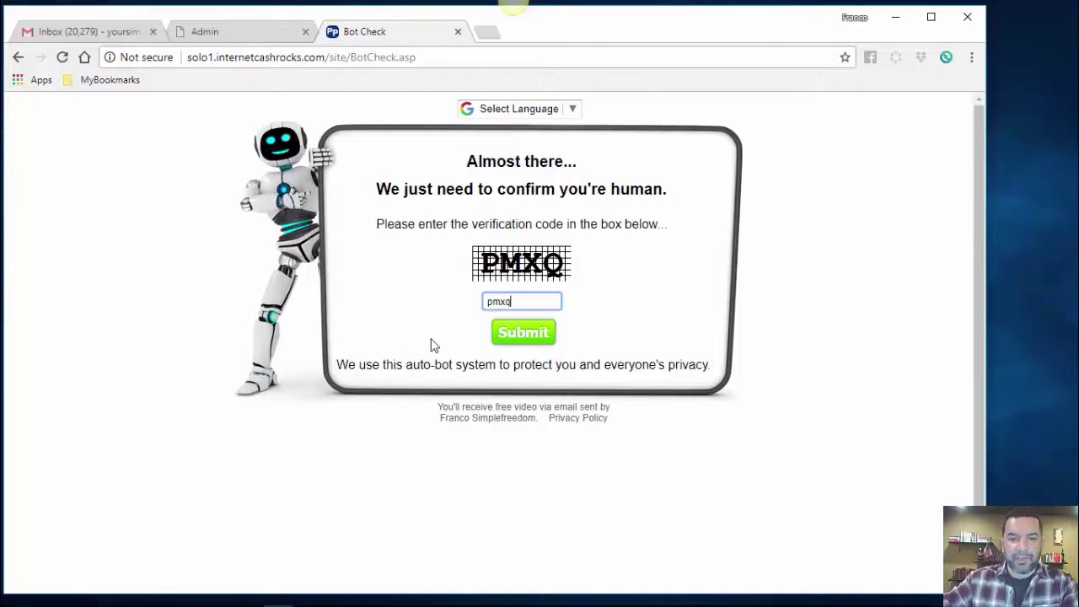
{"action": "left_click", "coordinate": [520, 338]}
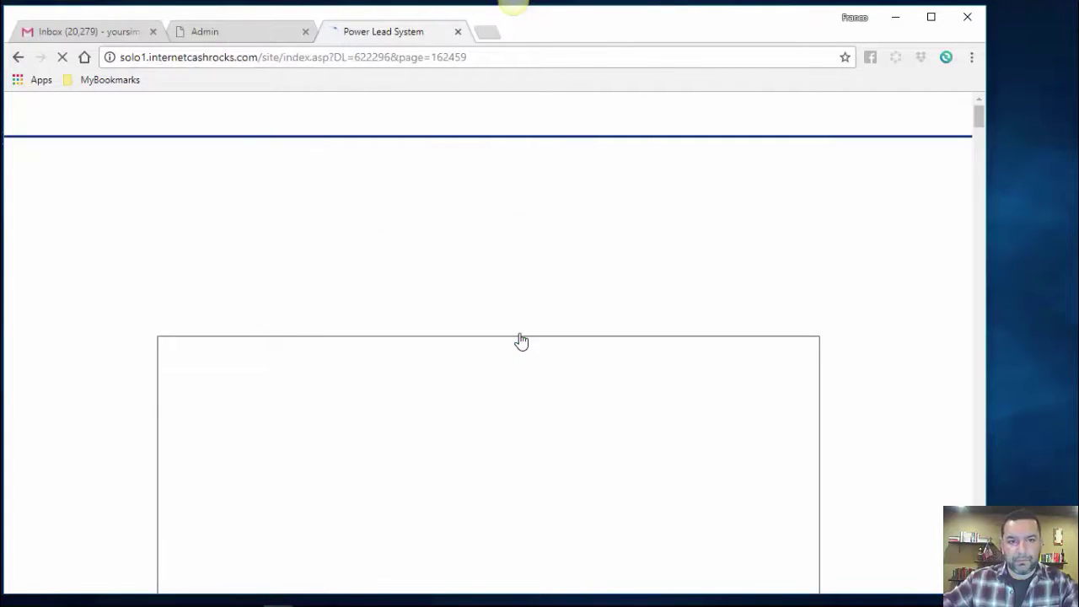
Look through the Power Lead System sales page shown after the opt-in, from its intro video down to the video library section
{"action": "scroll", "coordinate": [93, 398], "scroll_direction": "down", "scroll_amount": 1}
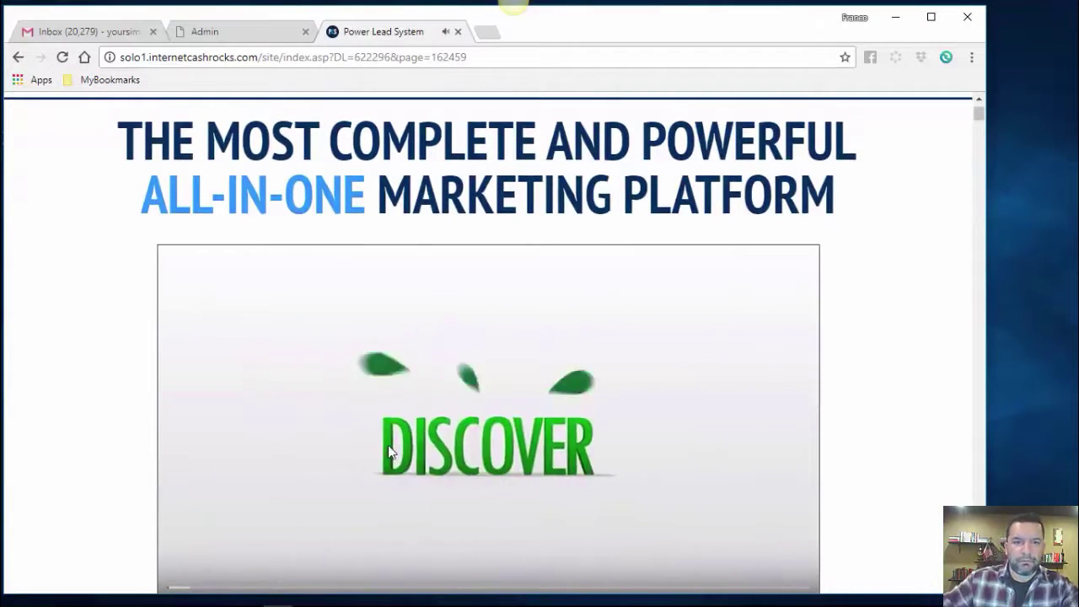
{"action": "scroll", "coordinate": [159, 467], "scroll_direction": "up", "scroll_amount": 1}
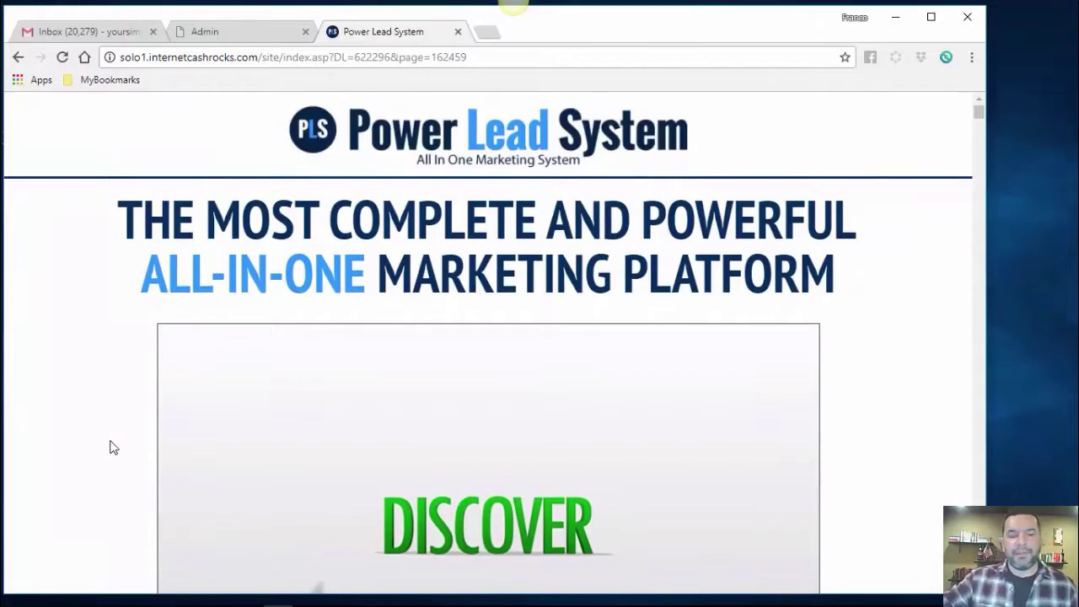
{"action": "scroll", "coordinate": [114, 447], "scroll_direction": "down", "scroll_amount": 10}
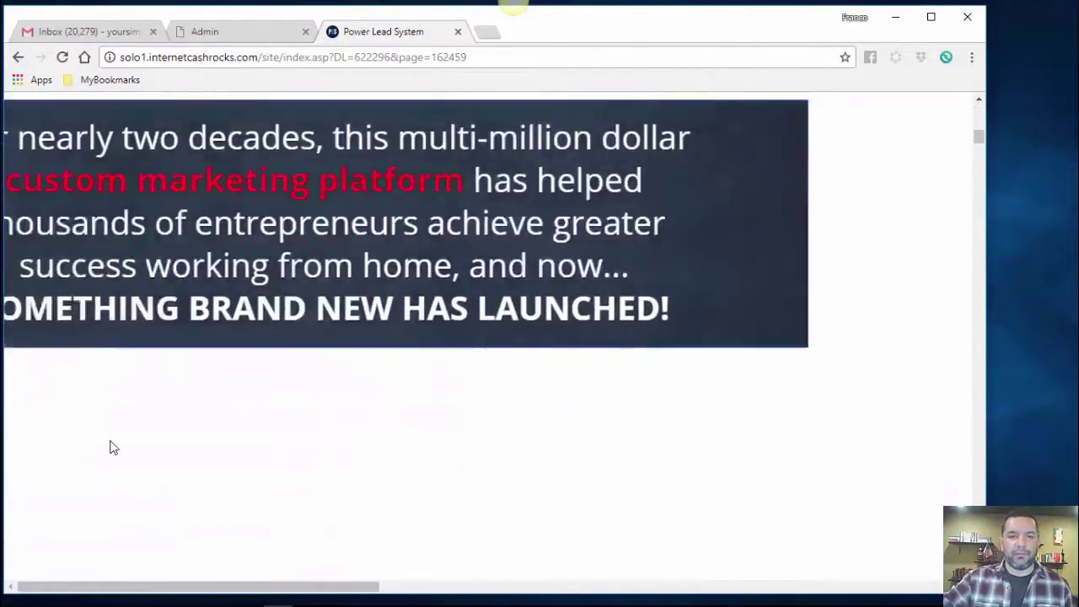
{"action": "scroll", "coordinate": [114, 448], "scroll_direction": "down", "scroll_amount": 4}
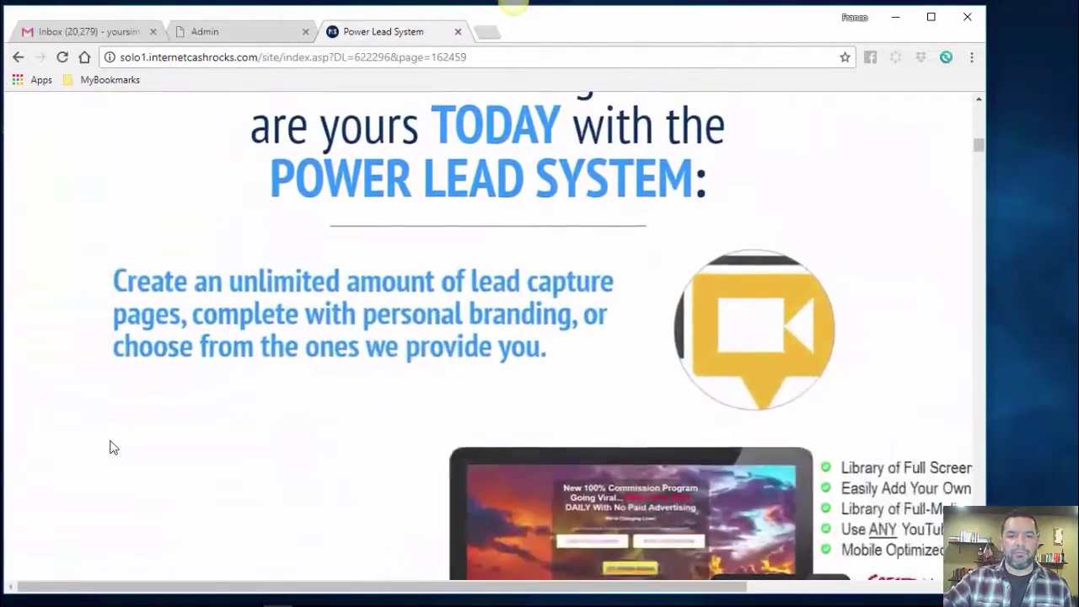
{"action": "scroll", "coordinate": [114, 447], "scroll_direction": "down", "scroll_amount": 10}
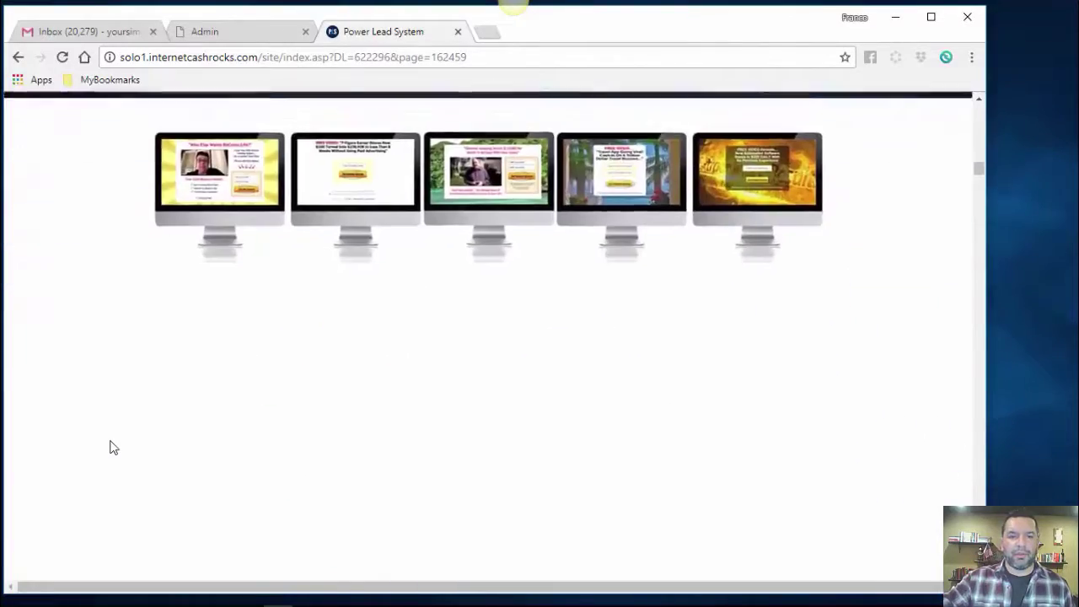
{"action": "scroll", "coordinate": [114, 448], "scroll_direction": "down", "scroll_amount": 10}
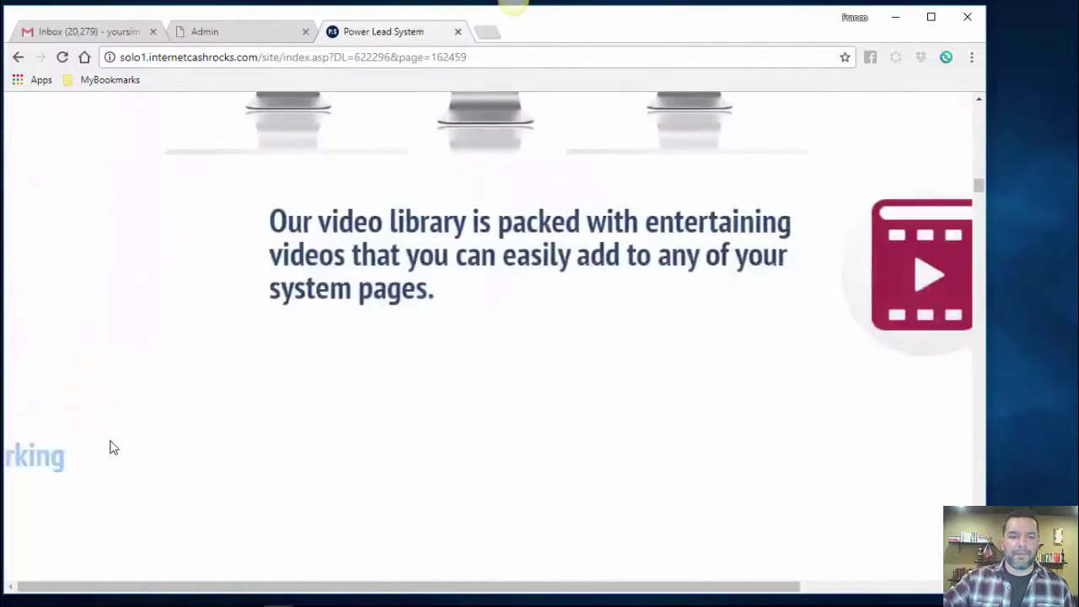
{"action": "scroll", "coordinate": [114, 447], "scroll_direction": "up", "scroll_amount": 10}
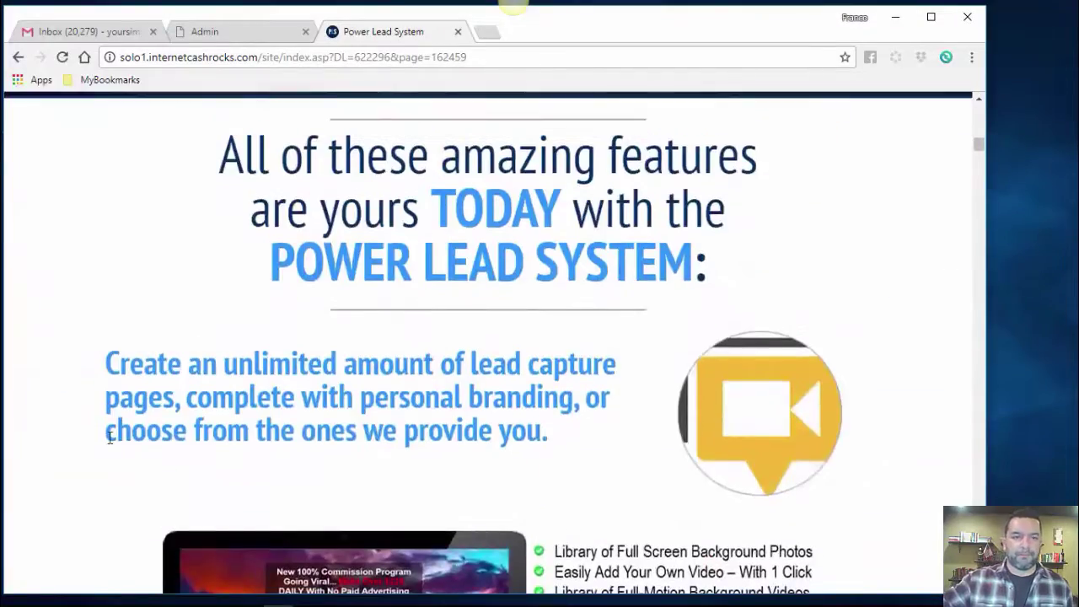
{"action": "scroll", "coordinate": [110, 439], "scroll_direction": "up", "scroll_amount": 15}
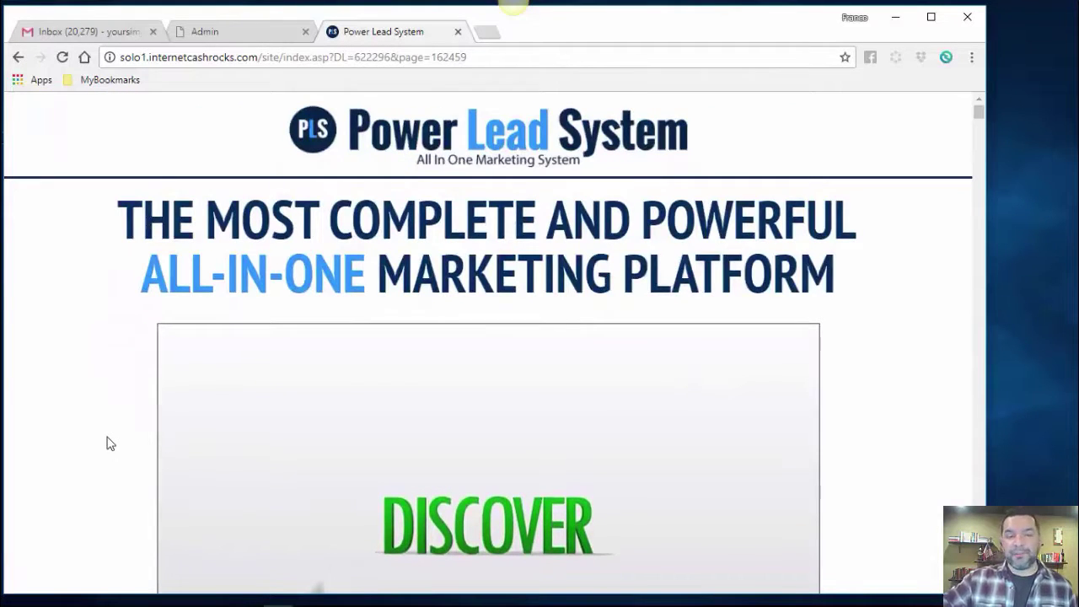
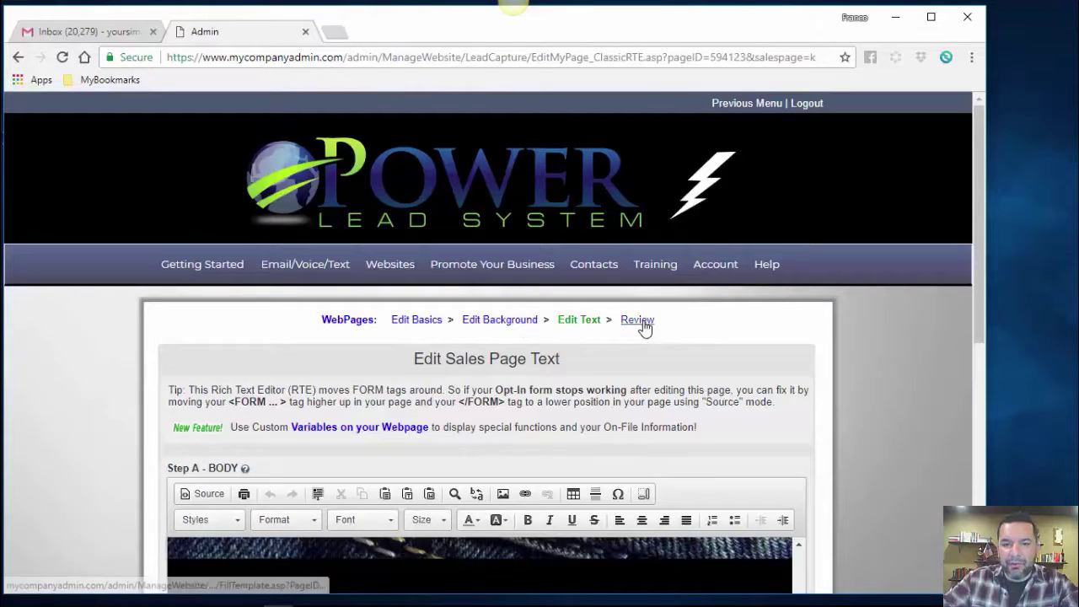
Open the SOLO1 LCP CLONE page's basic settings and review its domain, autoresponder, after-survey page and search engine options
{"action": "left_click", "coordinate": [412, 326]}
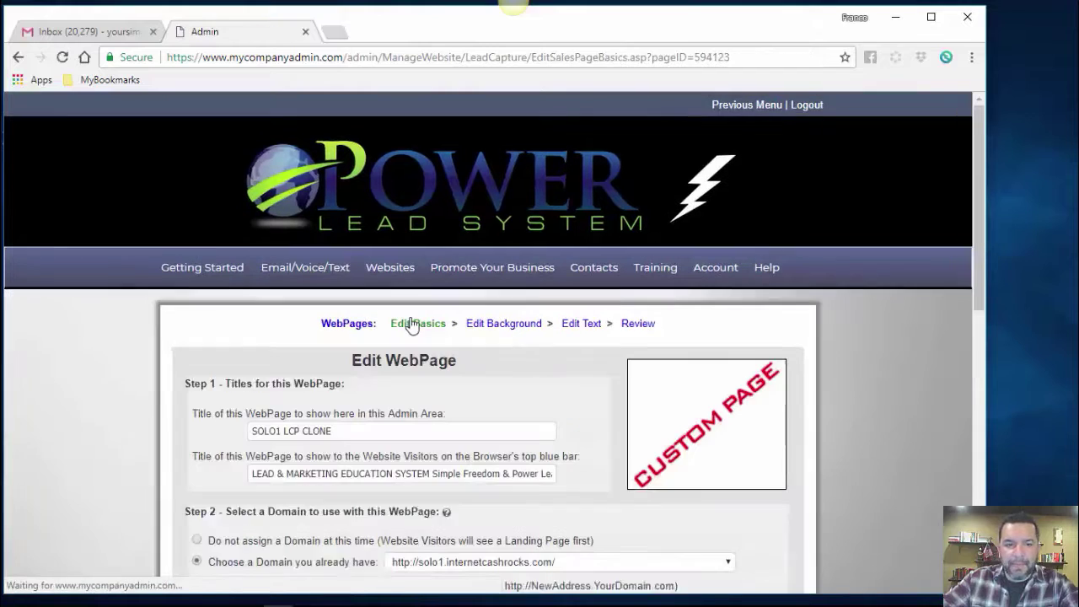
{"action": "scroll", "coordinate": [101, 398], "scroll_direction": "down", "scroll_amount": 2}
{"action": "scroll", "coordinate": [95, 400], "scroll_direction": "down", "scroll_amount": 1}
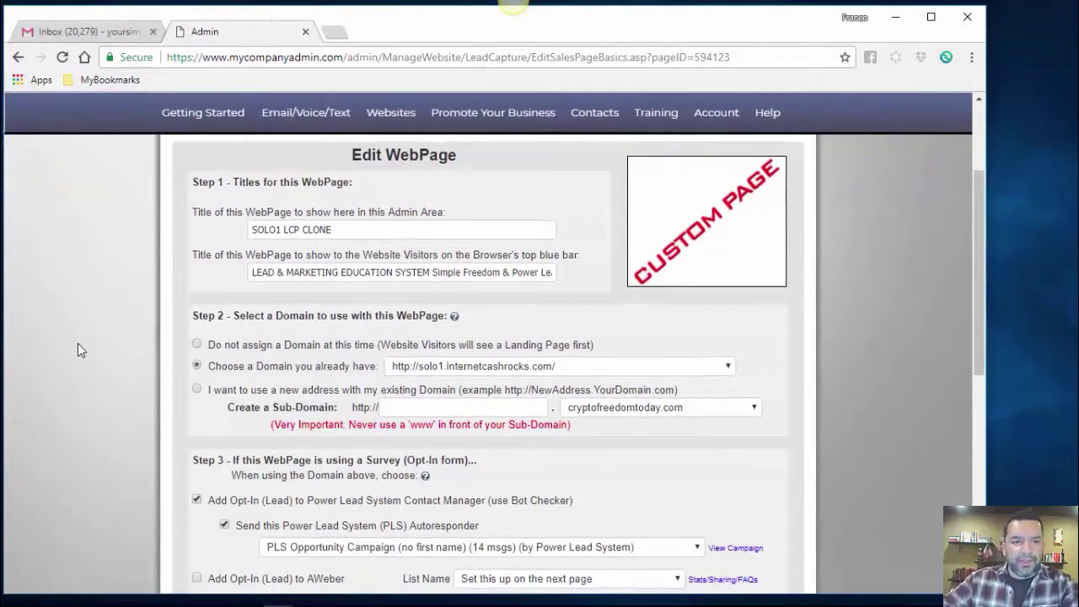
{"action": "scroll", "coordinate": [78, 350], "scroll_direction": "down", "scroll_amount": 2}
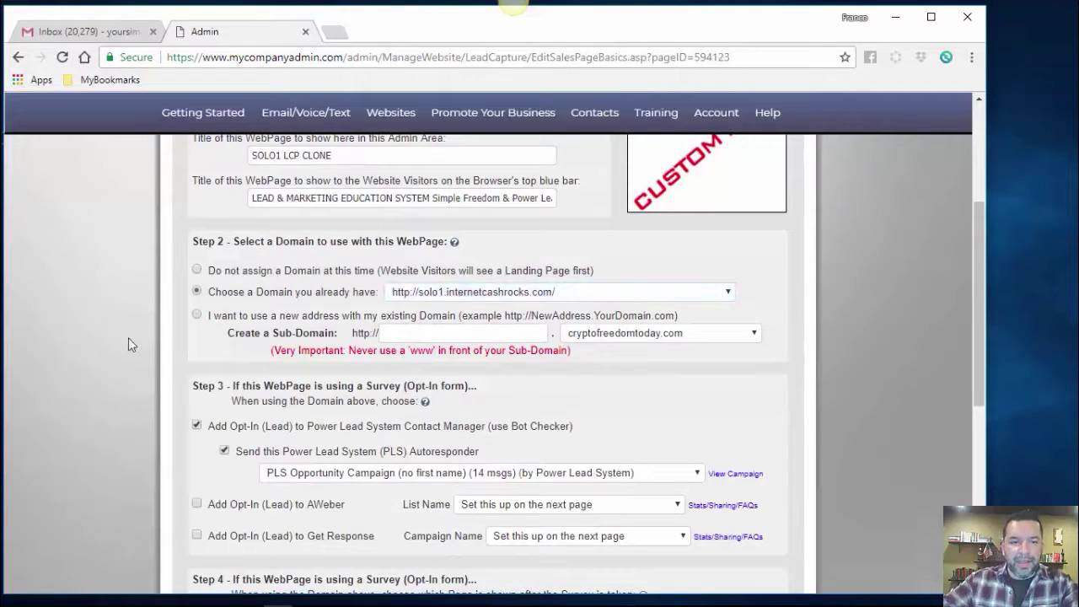
{"action": "scroll", "coordinate": [103, 350], "scroll_direction": "down", "scroll_amount": 2}
{"action": "scroll", "coordinate": [103, 350], "scroll_direction": "down", "scroll_amount": 2}
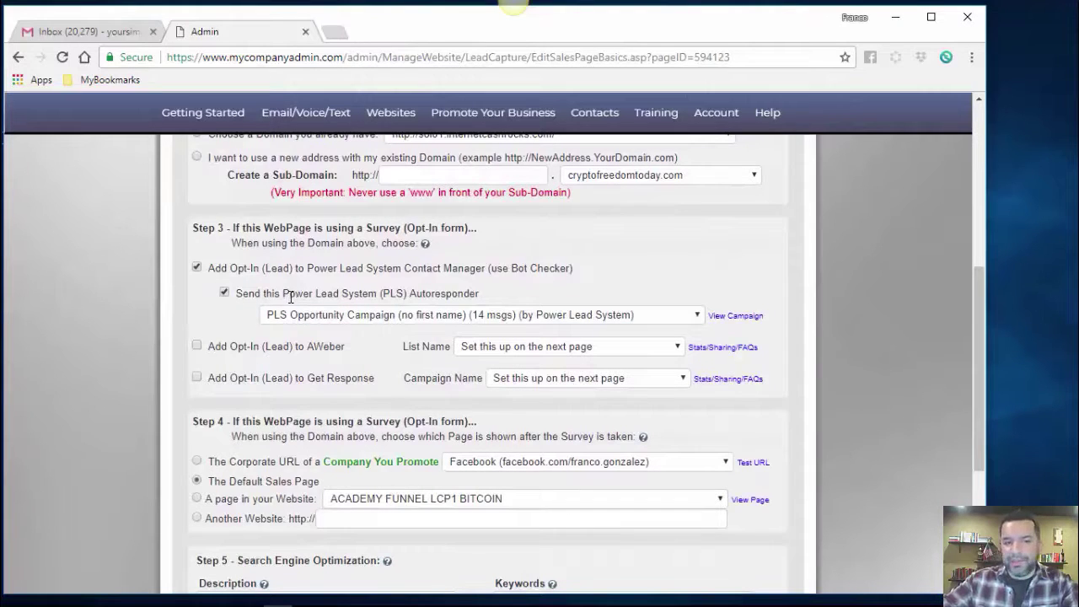
{"action": "scroll", "coordinate": [120, 345], "scroll_direction": "down", "scroll_amount": 1}
{"action": "scroll", "coordinate": [119, 344], "scroll_direction": "down", "scroll_amount": 5}
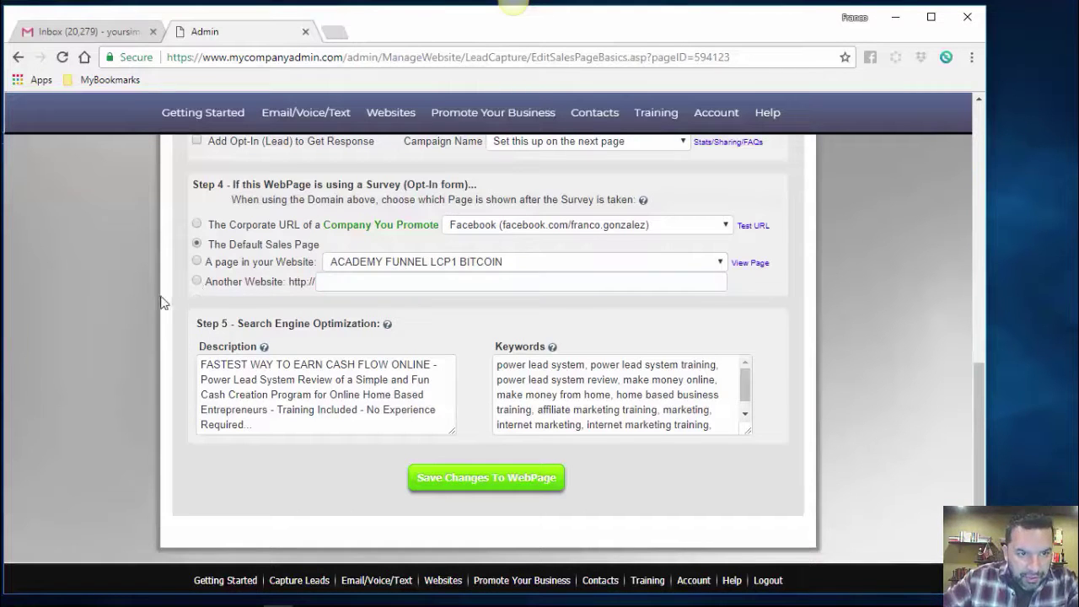
{"action": "scroll", "coordinate": [159, 308], "scroll_direction": "up", "scroll_amount": 1}
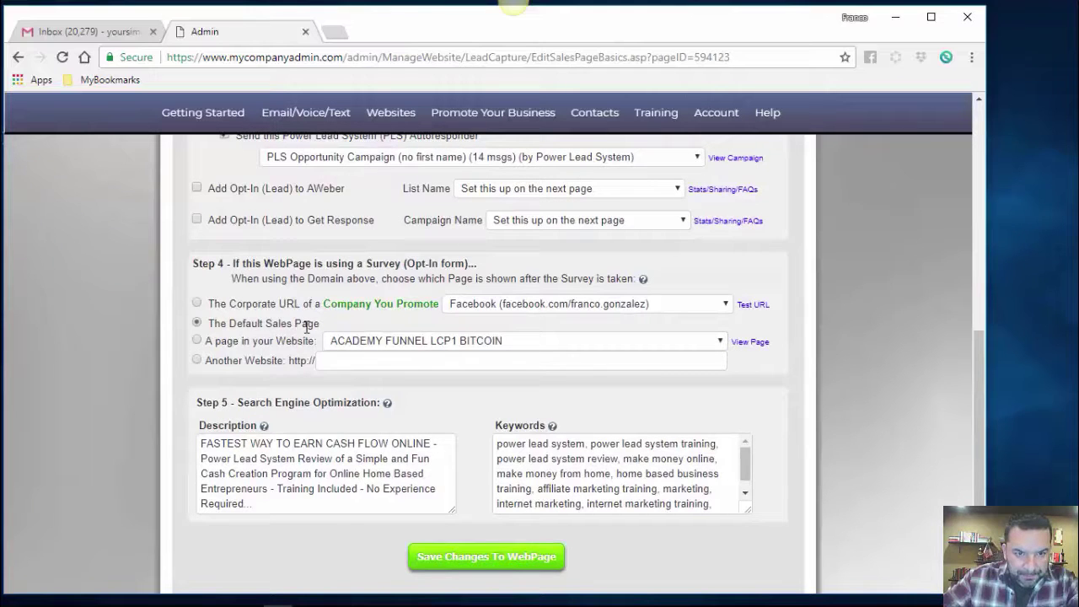
Set the page shown after the survey to another website, video.internetcashrocks.com
{"action": "left_click", "coordinate": [196, 361]}
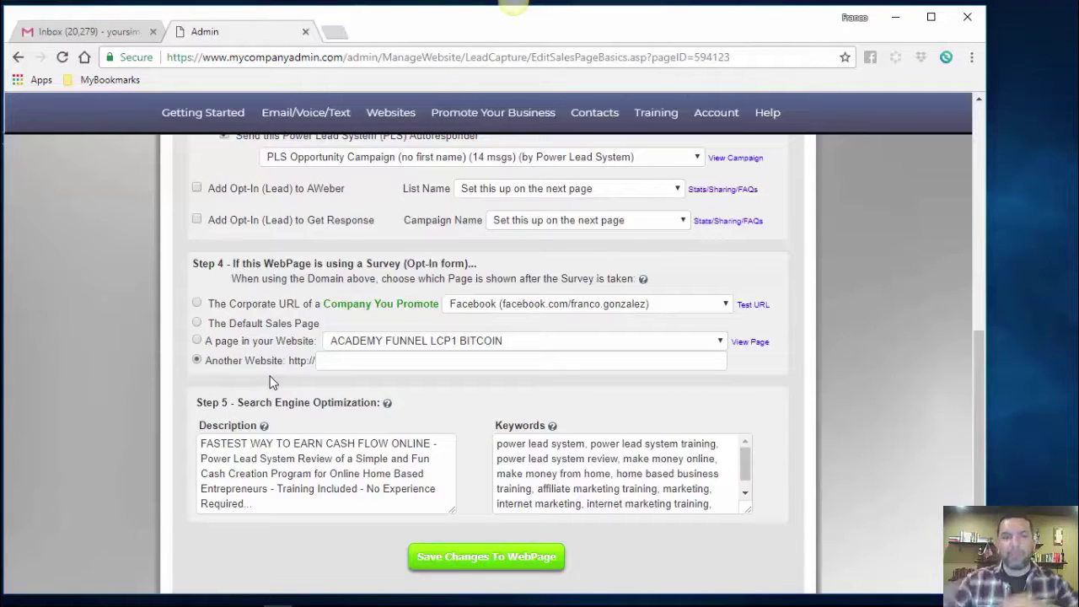
{"action": "left_click", "coordinate": [335, 361]}
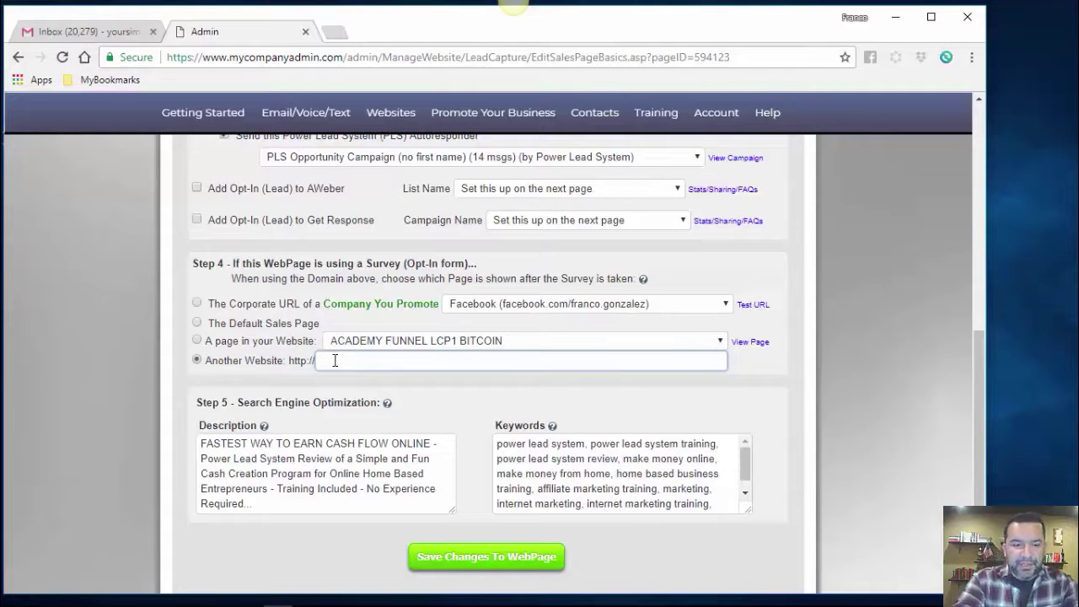
{"action": "type", "text": "video"}
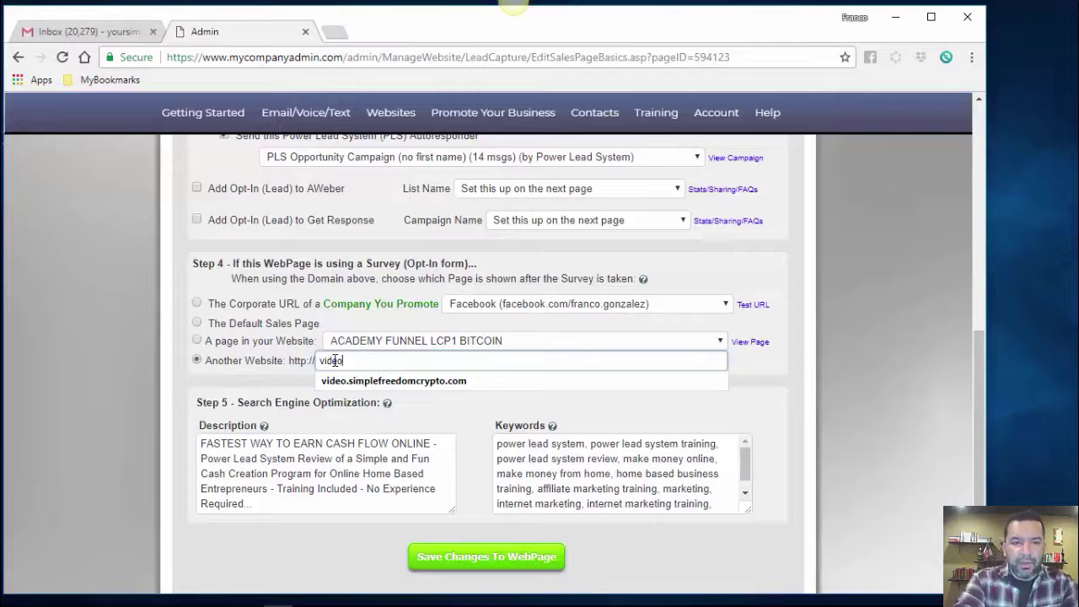
{"action": "type", "text": ".in"}
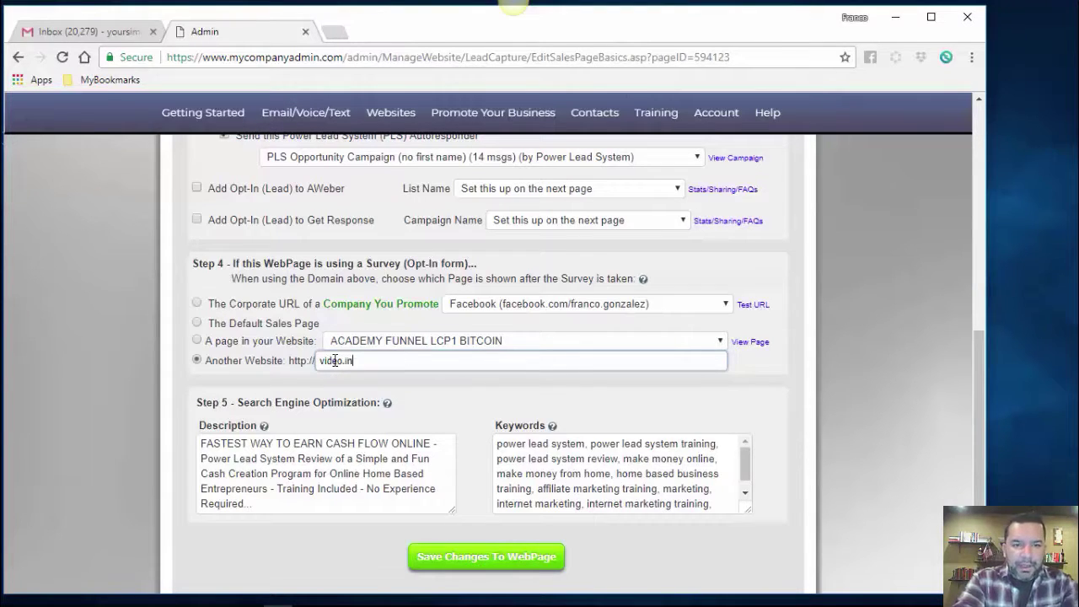
{"action": "type", "text": "terenet"}
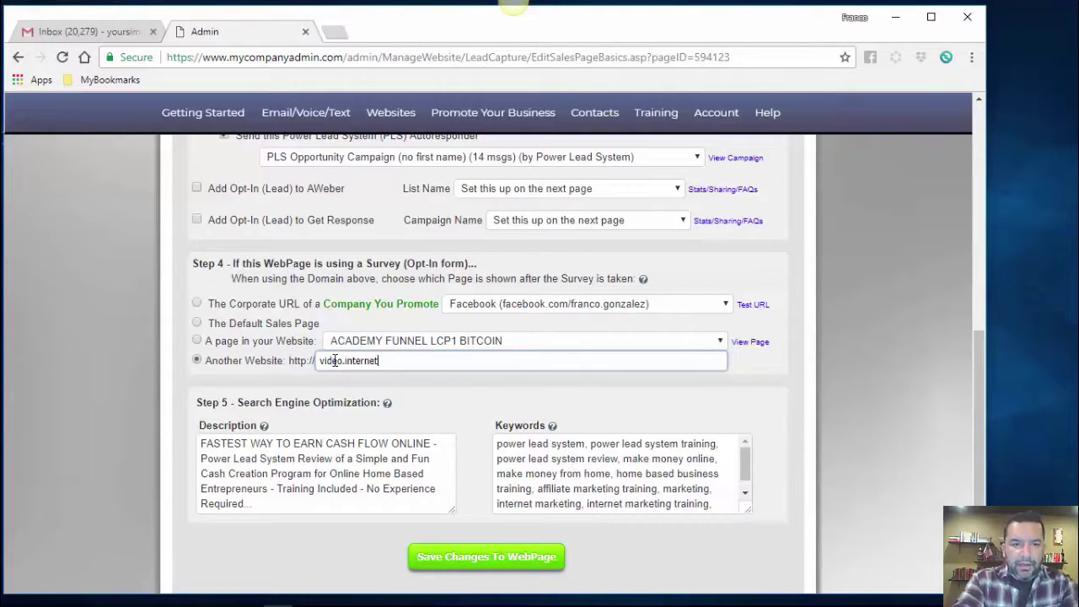
{"action": "type", "text": "cashrocks.com"}
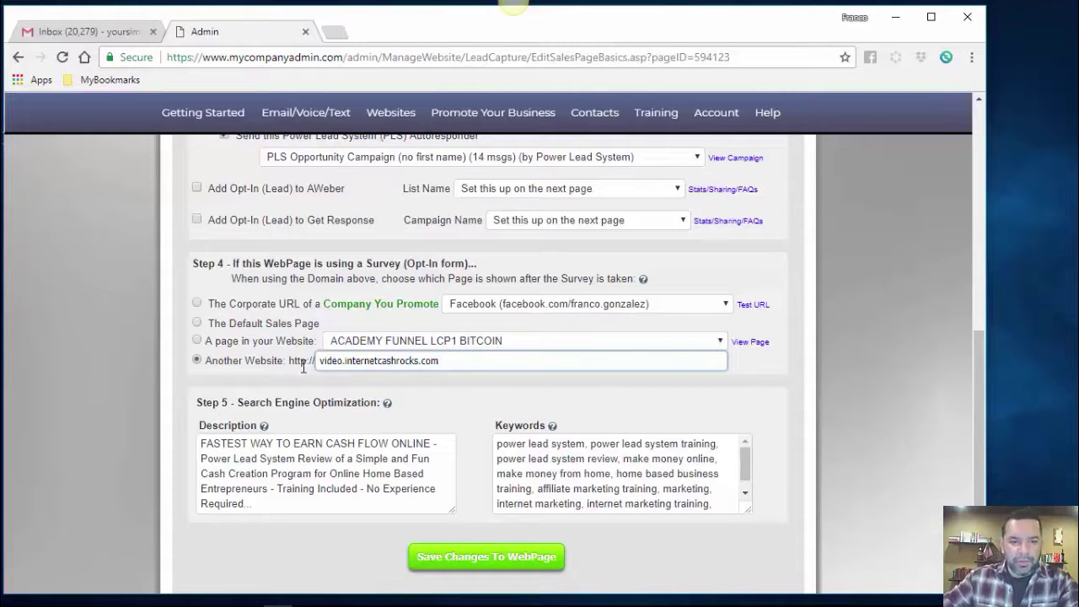
{"action": "left_click", "coordinate": [166, 384]}
Save the changed basic settings and submit the custom background step, leaving the background the way it is
{"action": "scroll", "coordinate": [140, 393], "scroll_direction": "down", "scroll_amount": 1}
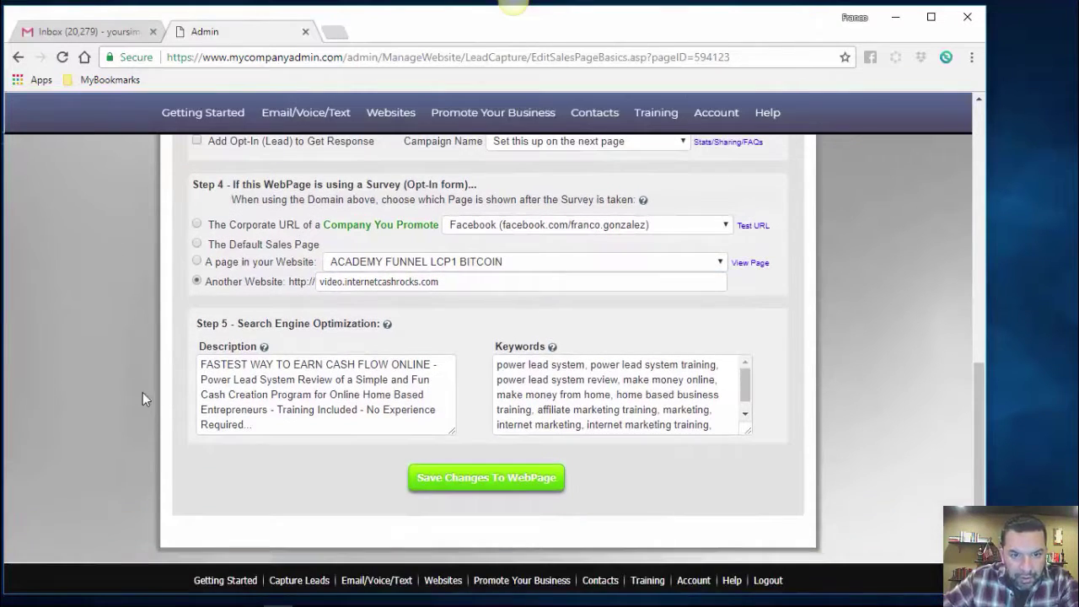
{"action": "left_click", "coordinate": [486, 478]}
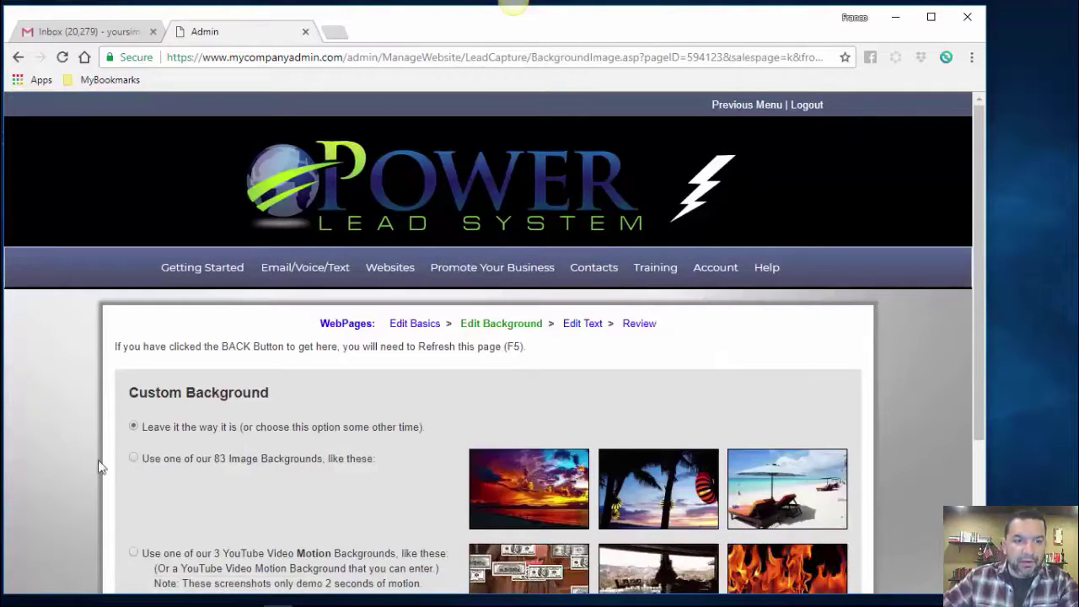
{"action": "scroll", "coordinate": [58, 457], "scroll_direction": "down", "scroll_amount": 3}
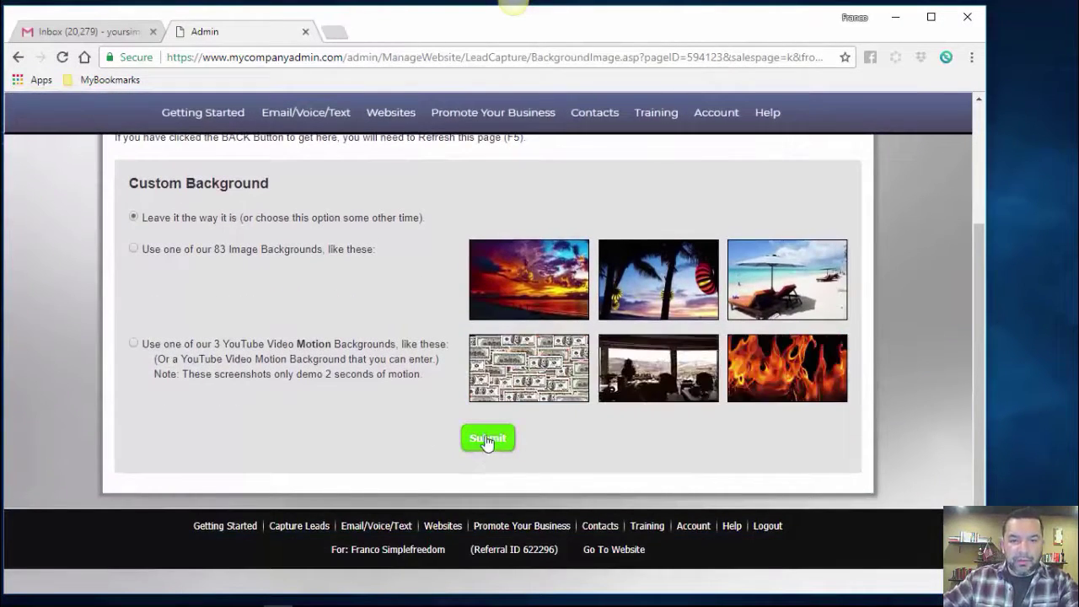
{"action": "left_click", "coordinate": [487, 439]}
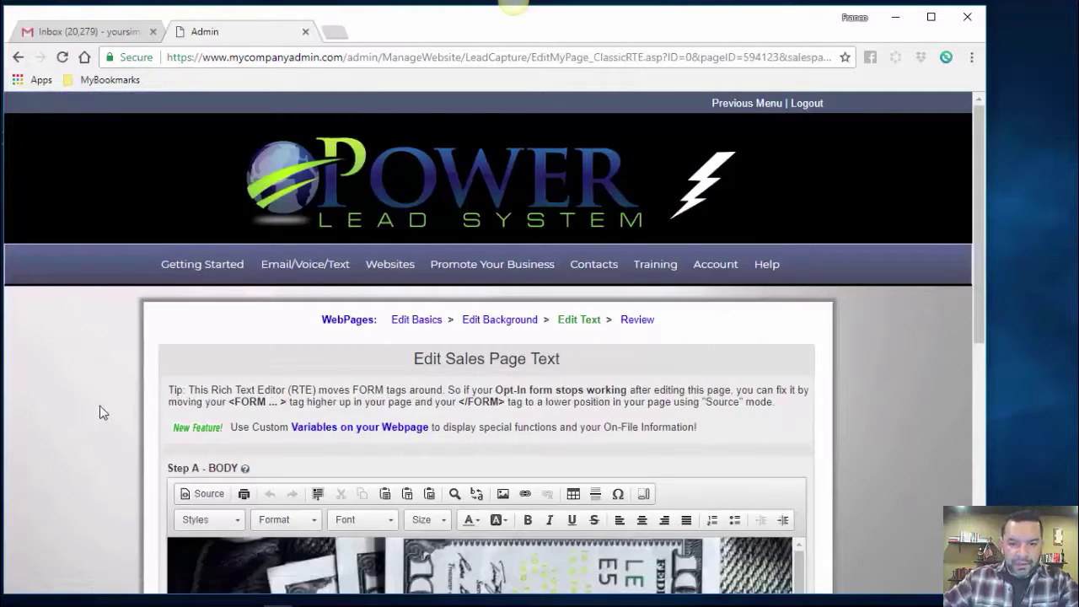
Save the sales page text step and view the finished capture page live
{"action": "scroll", "coordinate": [115, 410], "scroll_direction": "down", "scroll_amount": 3}
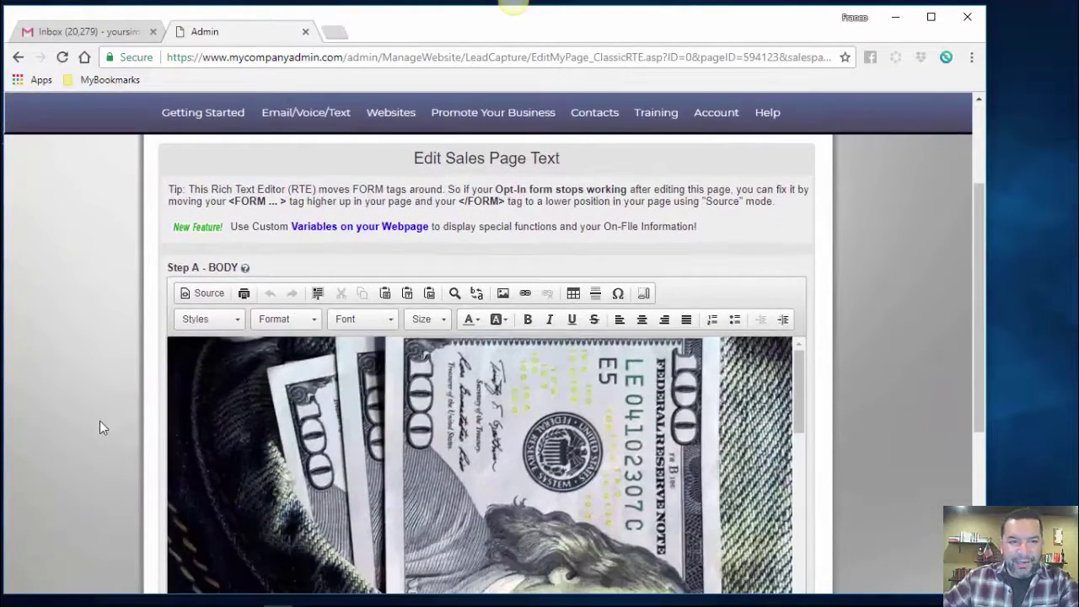
{"action": "scroll", "coordinate": [100, 420], "scroll_direction": "down", "scroll_amount": 5}
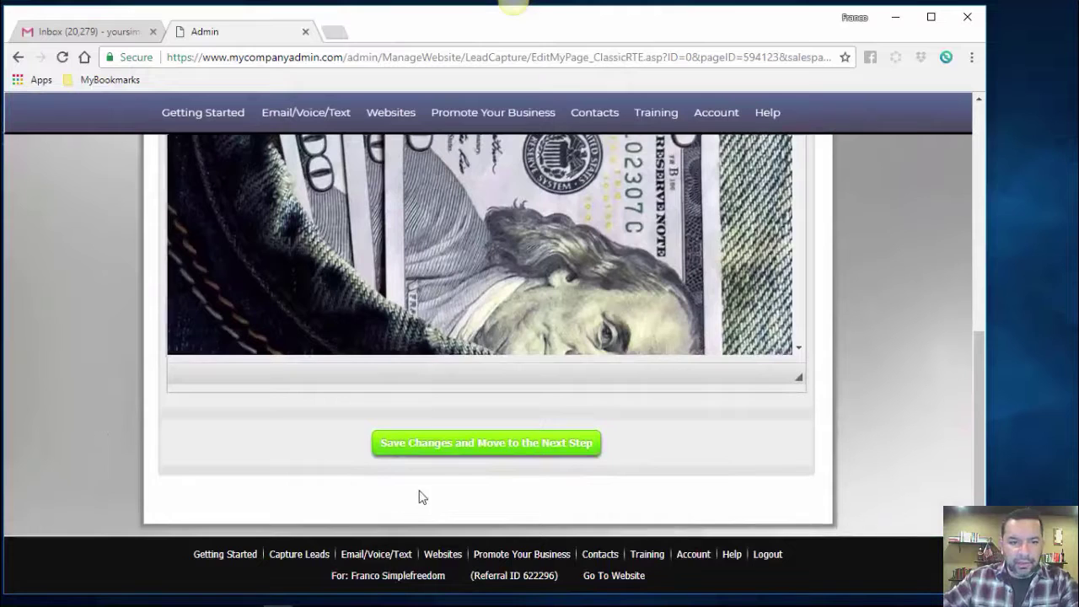
{"action": "left_click", "coordinate": [463, 445]}
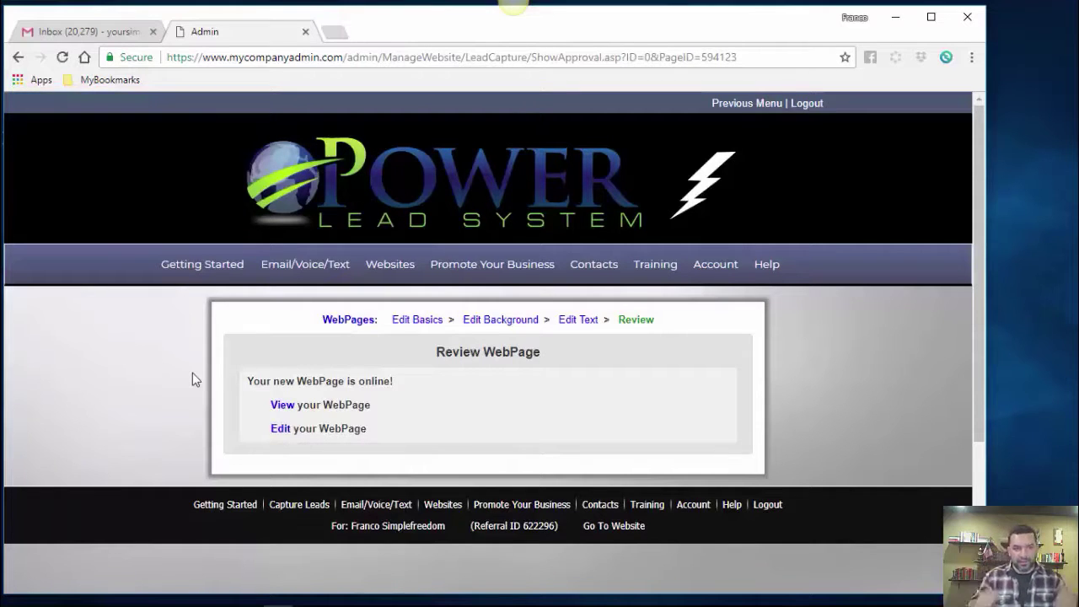
{"action": "left_click", "coordinate": [285, 408]}
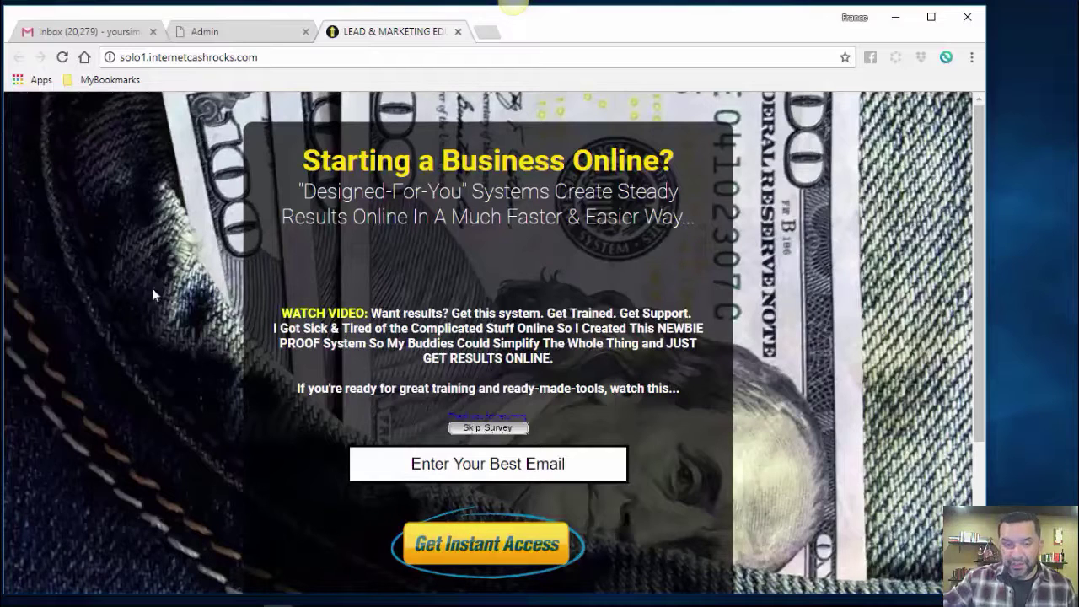
Skip the survey on the live solo1.internetcashrocks.com page and look over the page it redirects to
{"action": "left_click", "coordinate": [487, 428]}
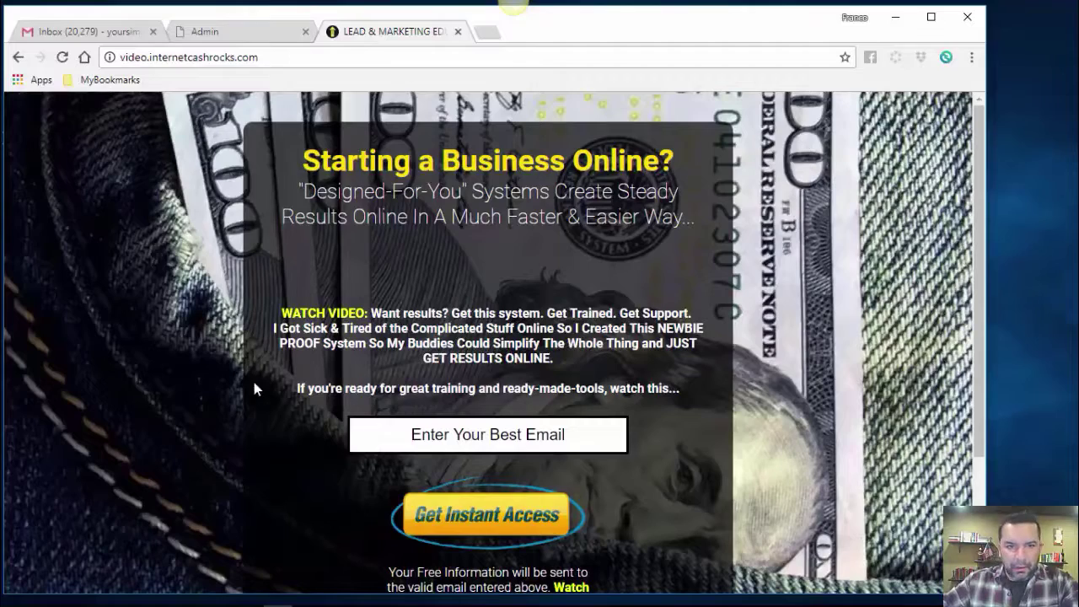
{"action": "scroll", "coordinate": [219, 379], "scroll_direction": "down", "scroll_amount": 2}
{"action": "scroll", "coordinate": [219, 380], "scroll_direction": "up", "scroll_amount": 2}
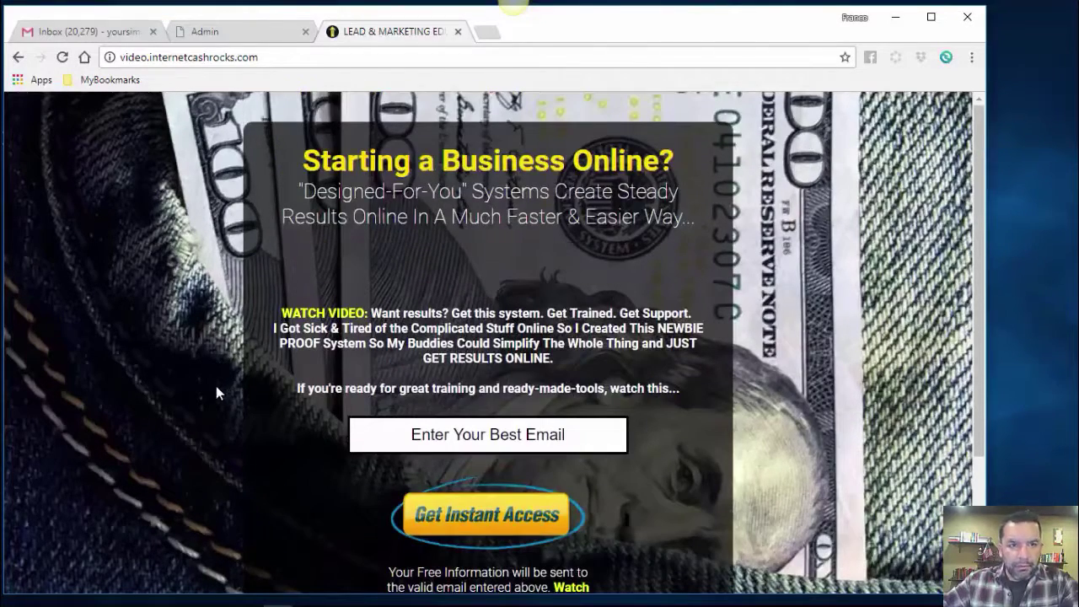
Opt in on the video.internetcashrocks.com page with a saved e-mail address and submit the verification code on the bot check
{"action": "left_click", "coordinate": [432, 433]}
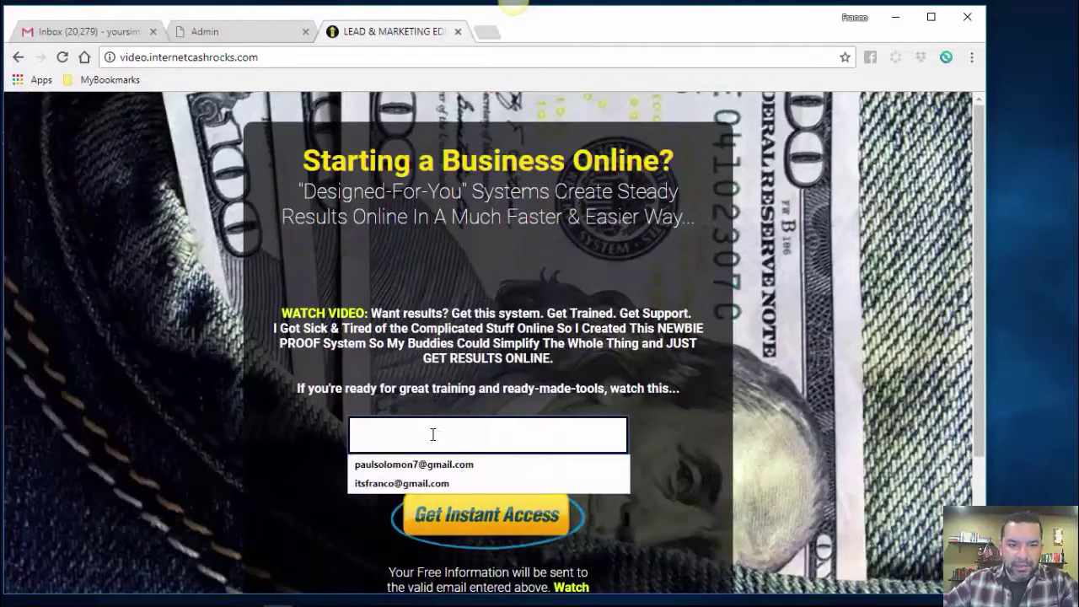
{"action": "left_click", "coordinate": [401, 463]}
{"action": "left_click", "coordinate": [460, 514]}
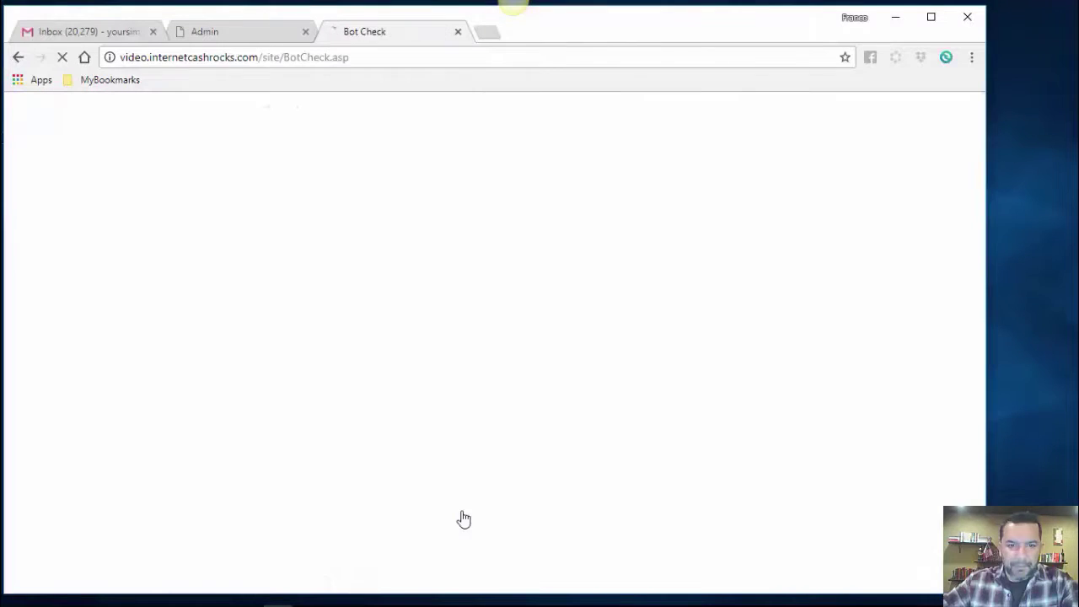
{"action": "type", "text": "z"}
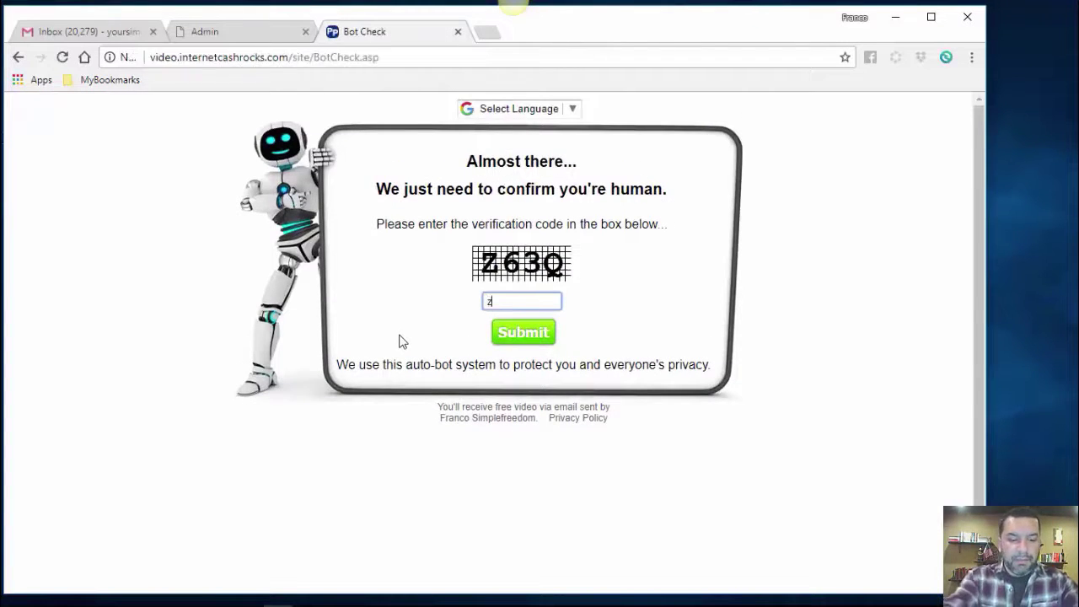
{"action": "type", "text": "6"}
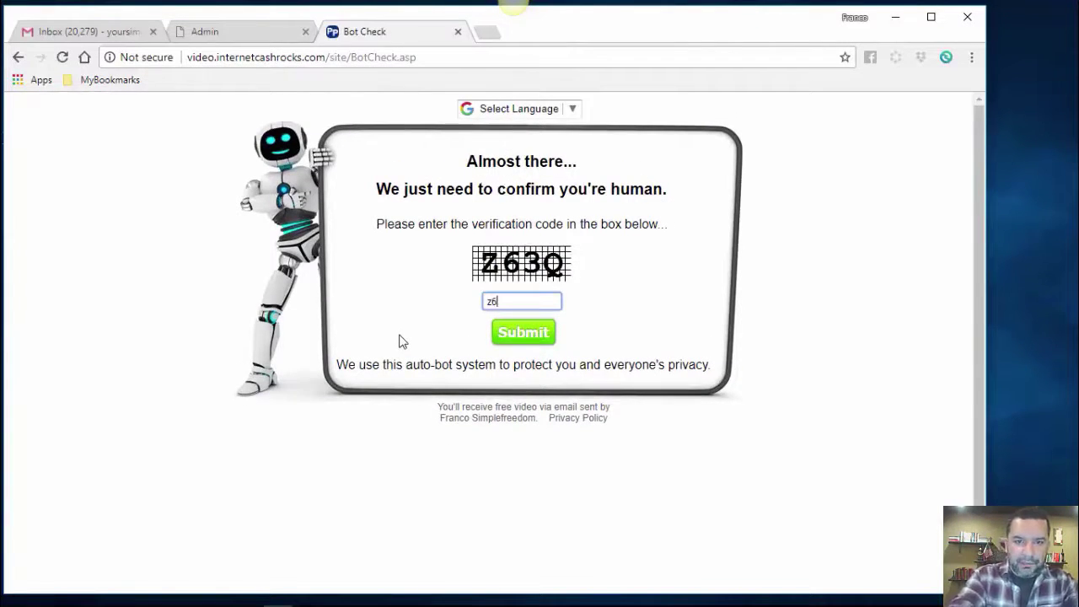
{"action": "type", "text": "3q"}
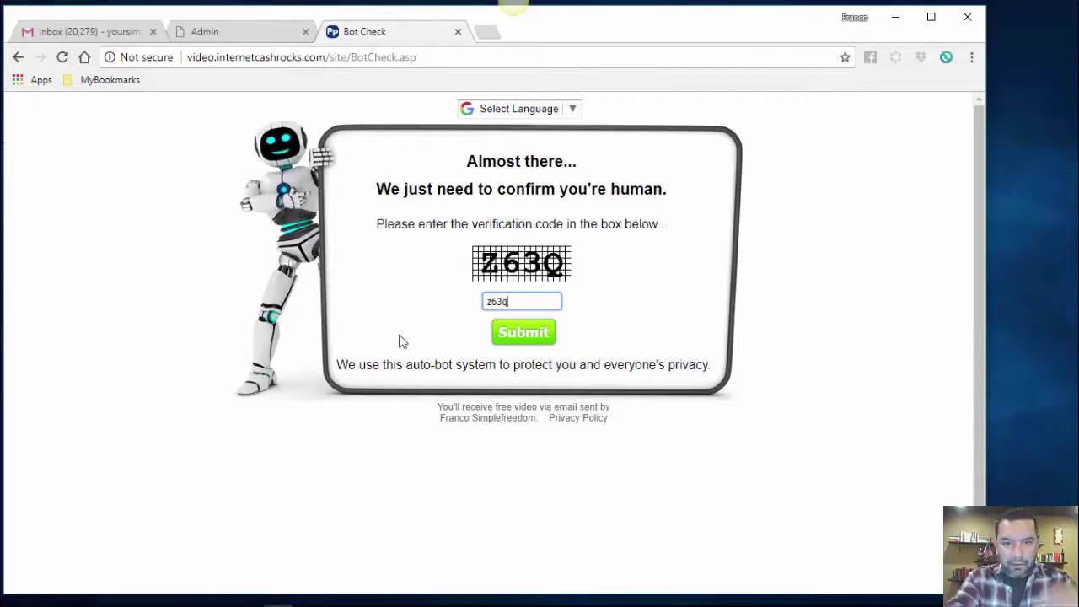
{"action": "left_click", "coordinate": [513, 334]}
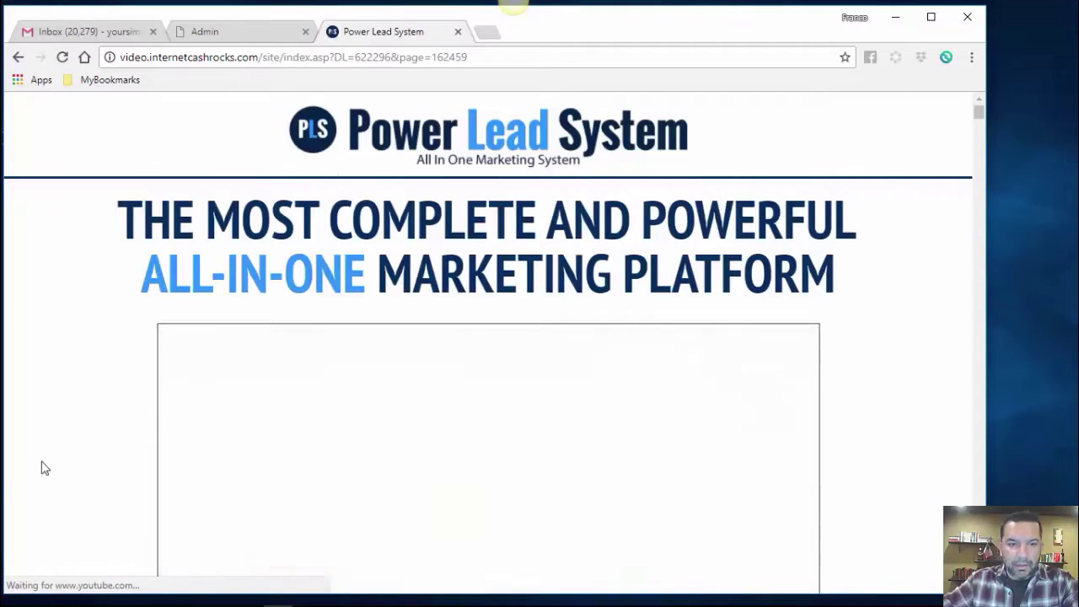
Look over the Power Lead System sales page shown after the opt-in, from its intro video to the free trial and blog sections
{"action": "scroll", "coordinate": [42, 468], "scroll_direction": "down", "scroll_amount": 7}
{"action": "scroll", "coordinate": [44, 467], "scroll_direction": "down", "scroll_amount": 3}
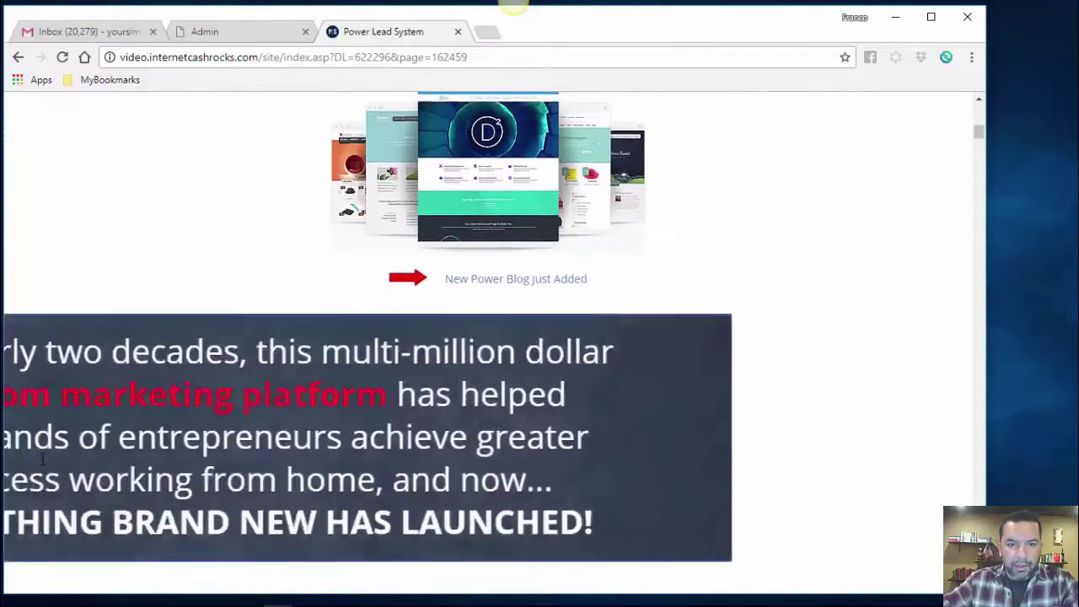
{"action": "scroll", "coordinate": [41, 464], "scroll_direction": "up", "scroll_amount": 7}
{"action": "scroll", "coordinate": [43, 465], "scroll_direction": "up", "scroll_amount": 2}
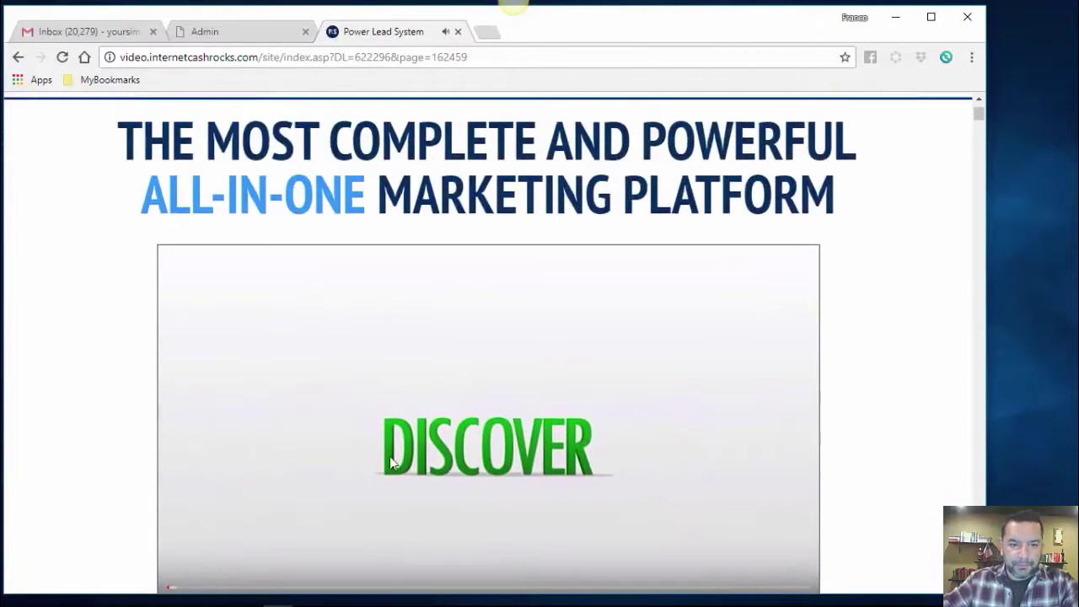
{"action": "scroll", "coordinate": [65, 460], "scroll_direction": "up", "scroll_amount": 1}
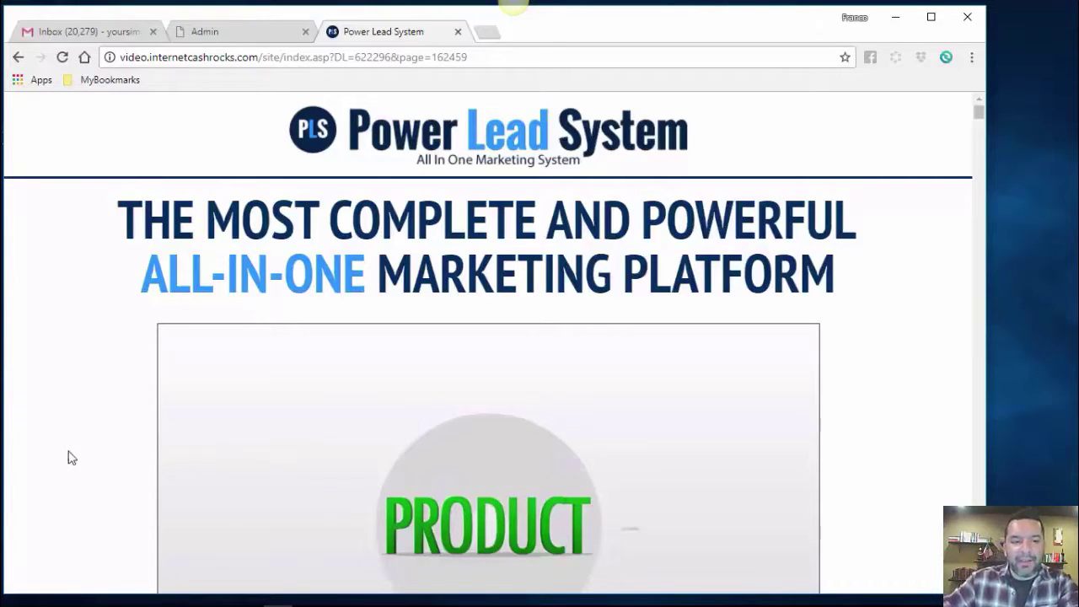
{"action": "scroll", "coordinate": [89, 397], "scroll_direction": "down", "scroll_amount": 2}
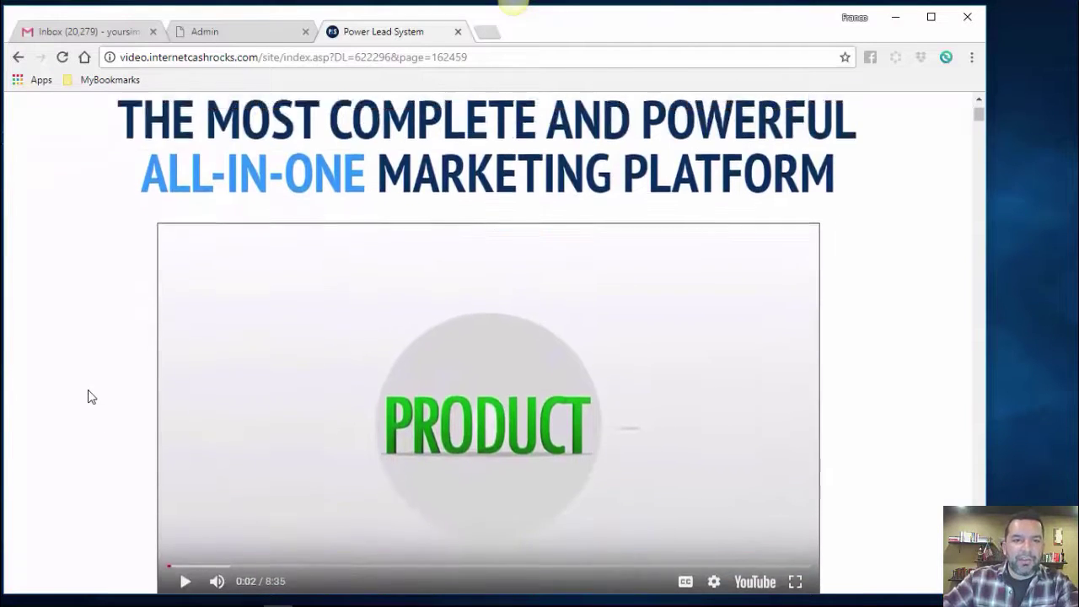
{"action": "scroll", "coordinate": [88, 396], "scroll_direction": "up", "scroll_amount": 2}
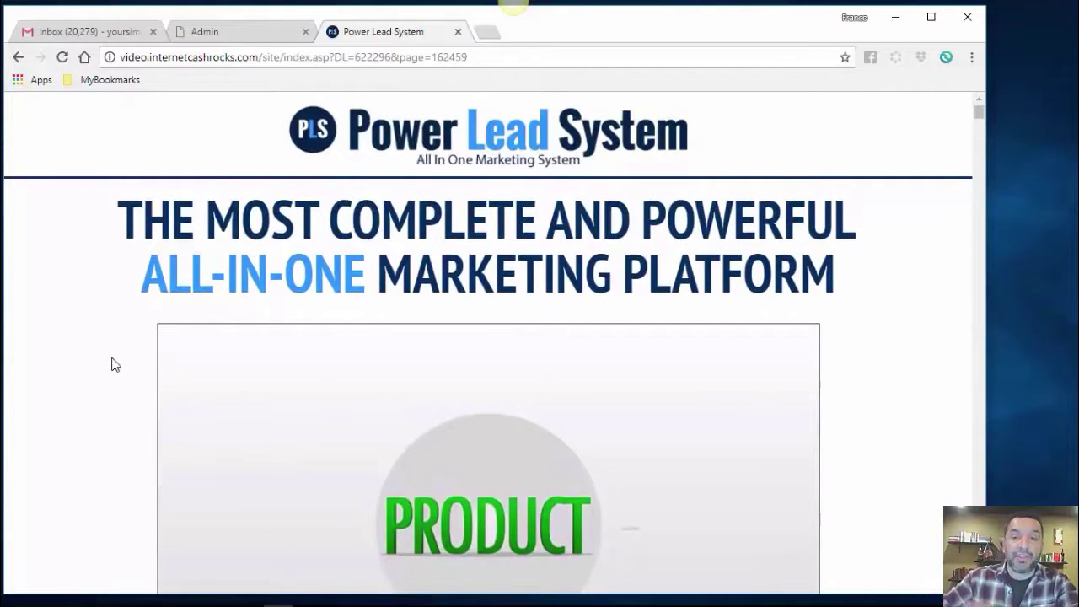
{"action": "scroll", "coordinate": [107, 368], "scroll_direction": "down", "scroll_amount": 8}
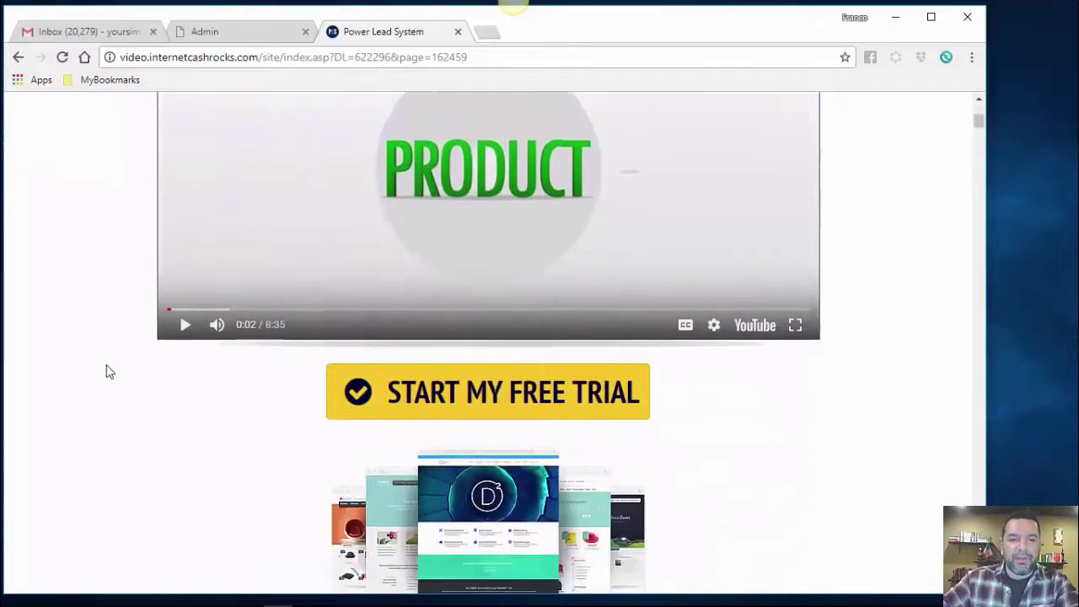
{"action": "scroll", "coordinate": [105, 371], "scroll_direction": "up", "scroll_amount": 10}
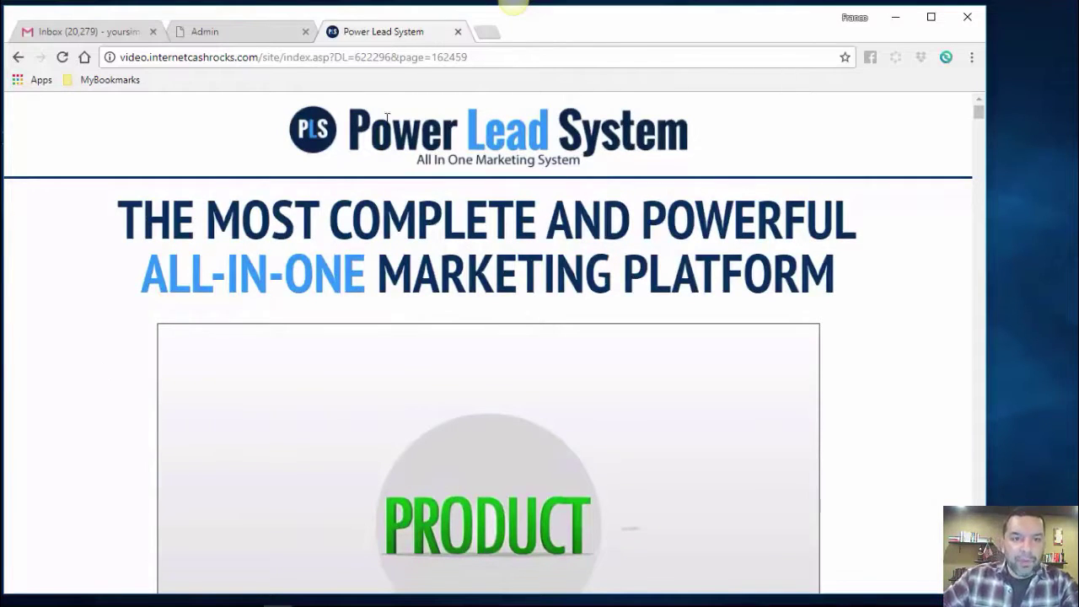
Close the sales page and return to the Getting Started page of the Power Lead System admin
{"action": "left_click", "coordinate": [457, 32]}
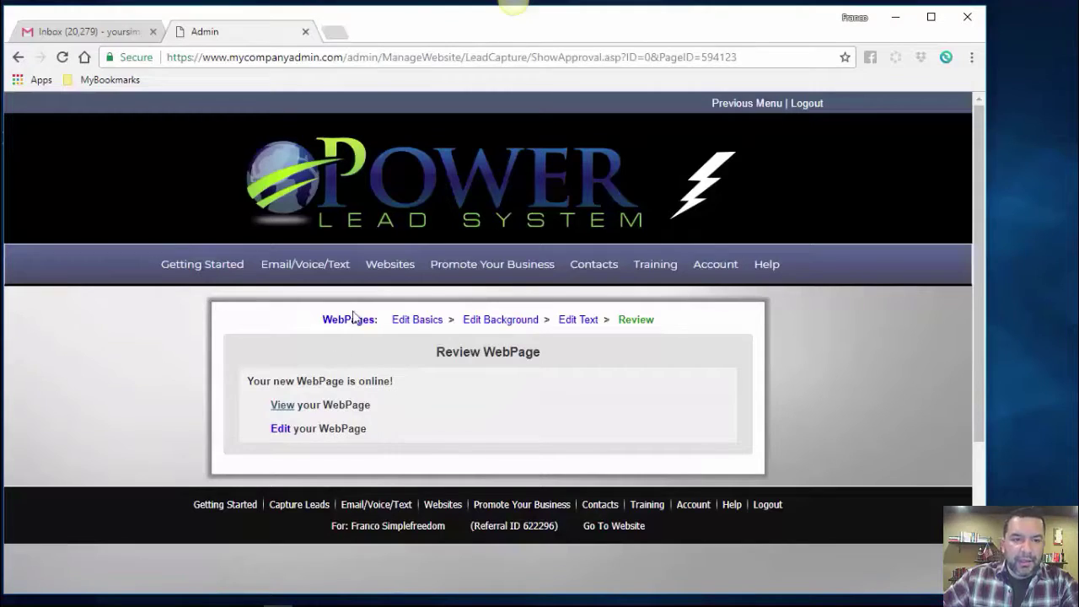
{"action": "left_click", "coordinate": [188, 262]}
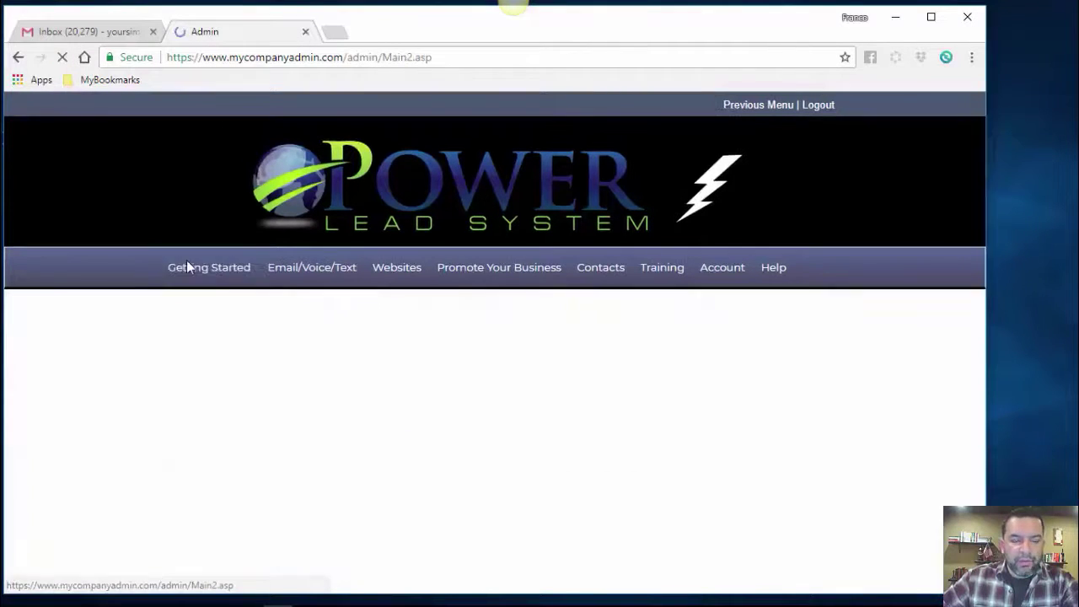
{"action": "scroll", "coordinate": [103, 375], "scroll_direction": "down", "scroll_amount": 1}
{"action": "scroll", "coordinate": [101, 371], "scroll_direction": "up", "scroll_amount": 1}
Switch to PowerPoint, bring up the PLS TRAINING Cloning LCP for Tracking presentation and reposition its window fully into view
{"action": "mouse_move", "coordinate": [424, 600]}
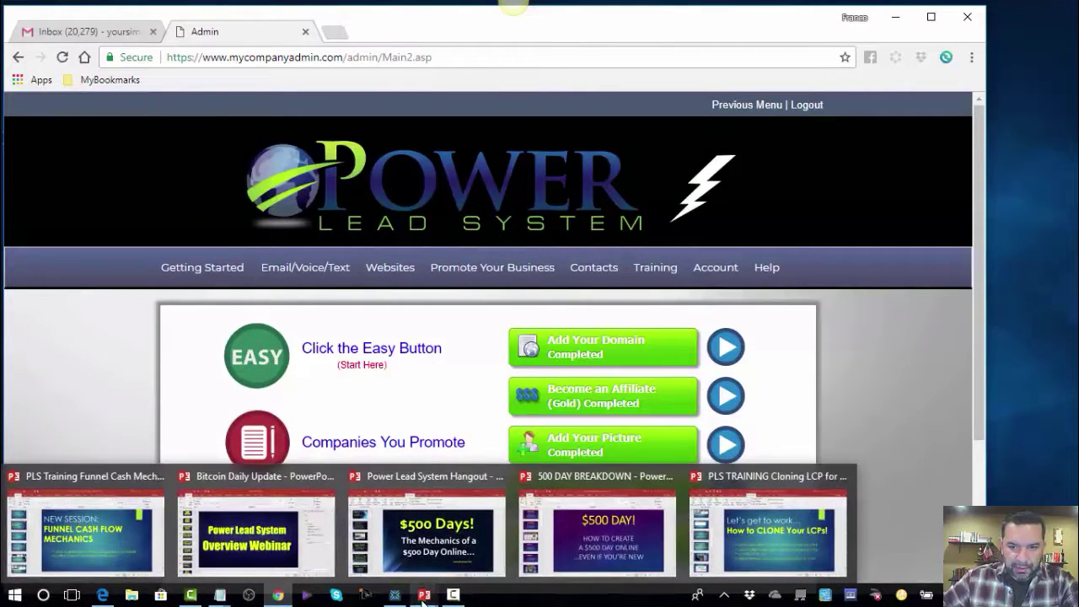
{"action": "left_click", "coordinate": [773, 526]}
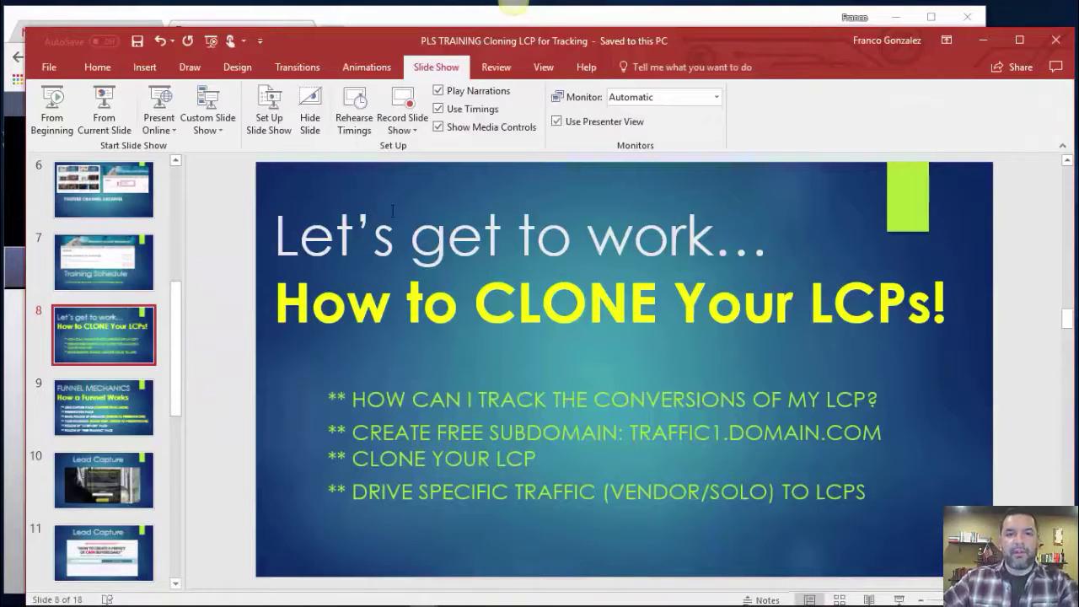
{"action": "left_click_drag", "start_coordinate": [796, 41], "coordinate": [779, 22]}
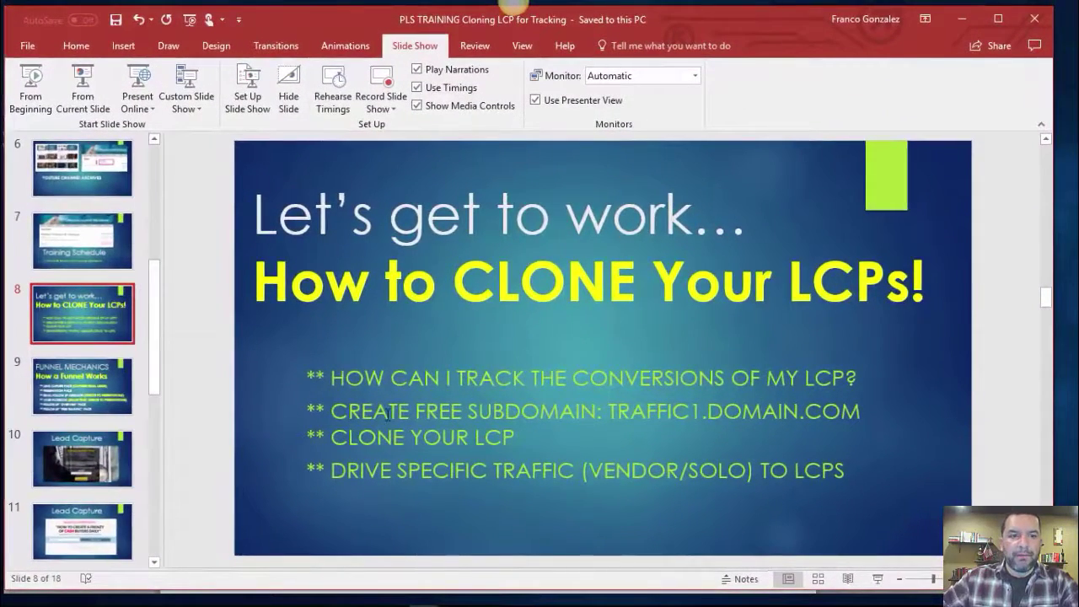